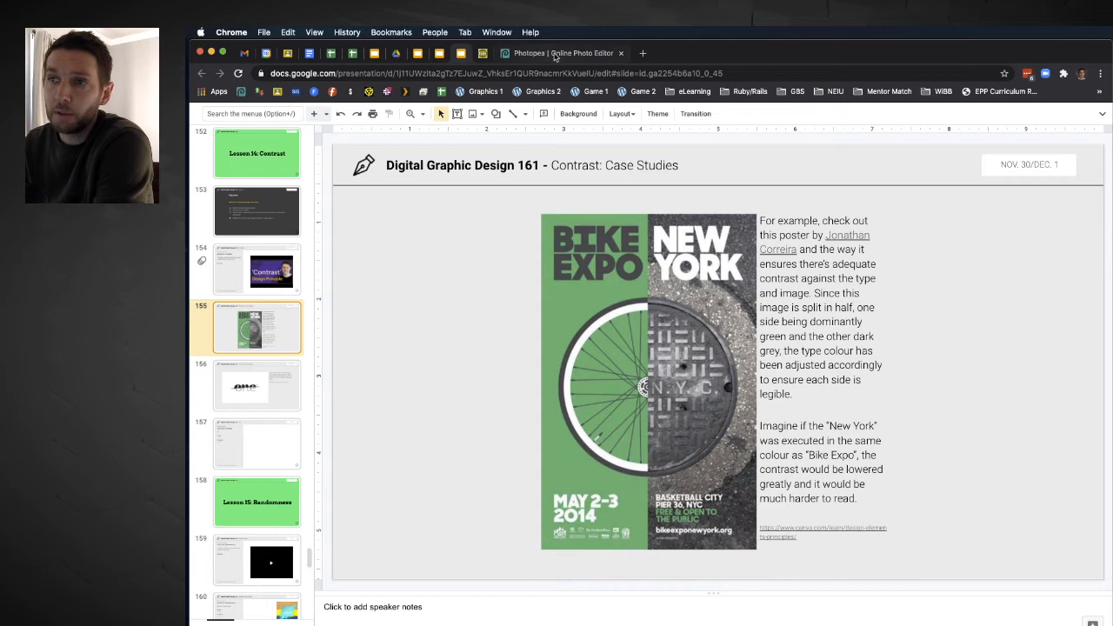
# Switch to Photopea, where the finished bike safety poster is open.
pyautogui.click(556, 53)
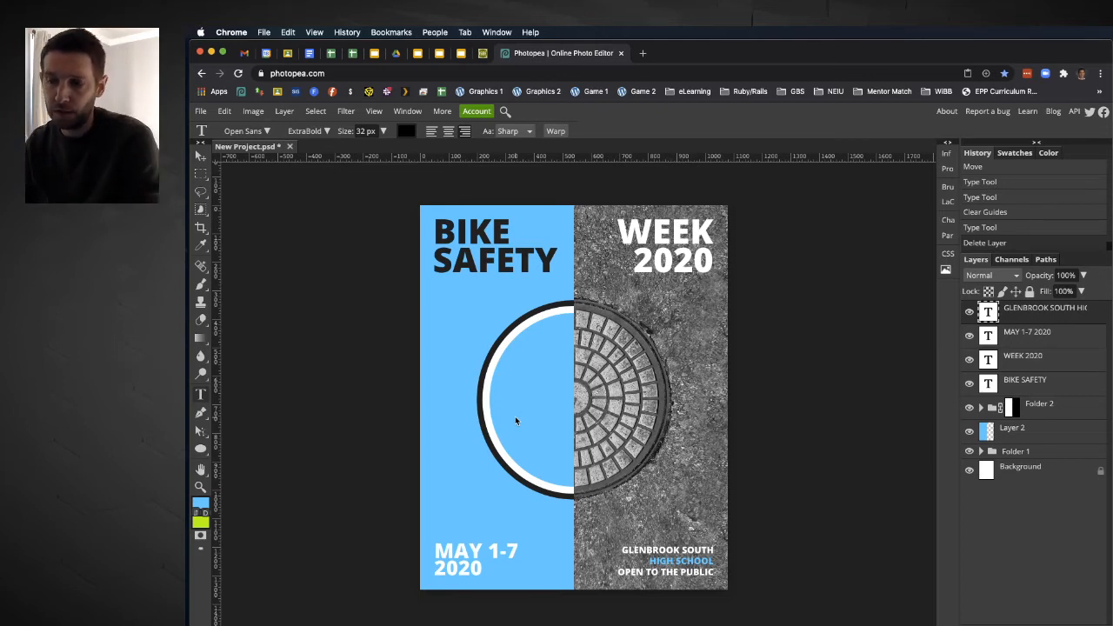
pyautogui.click(200, 111)
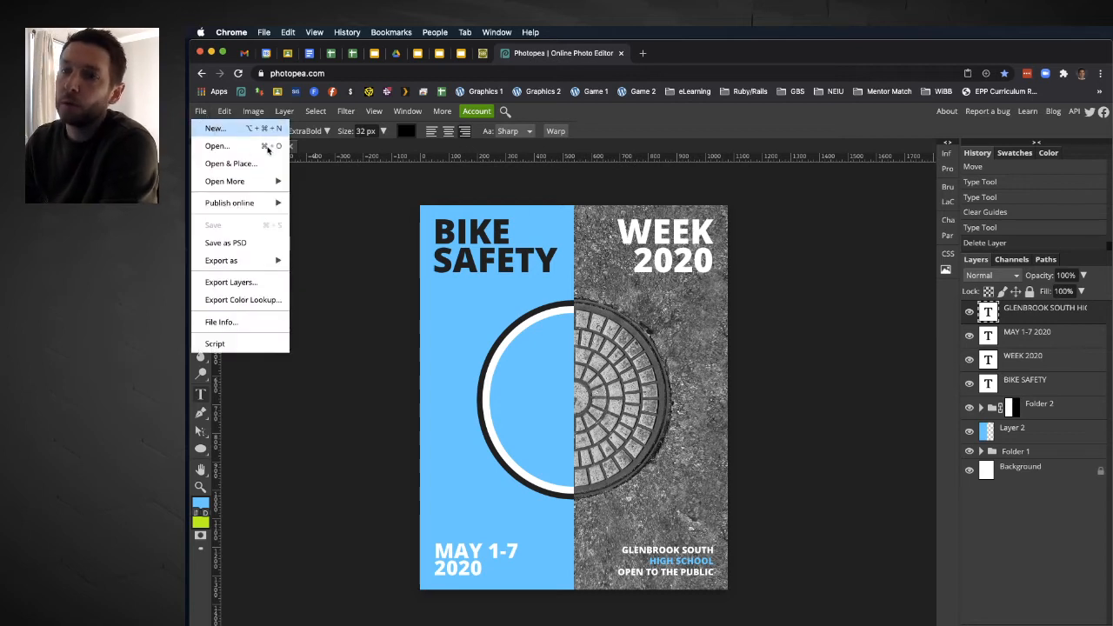
pyautogui.click(261, 129)
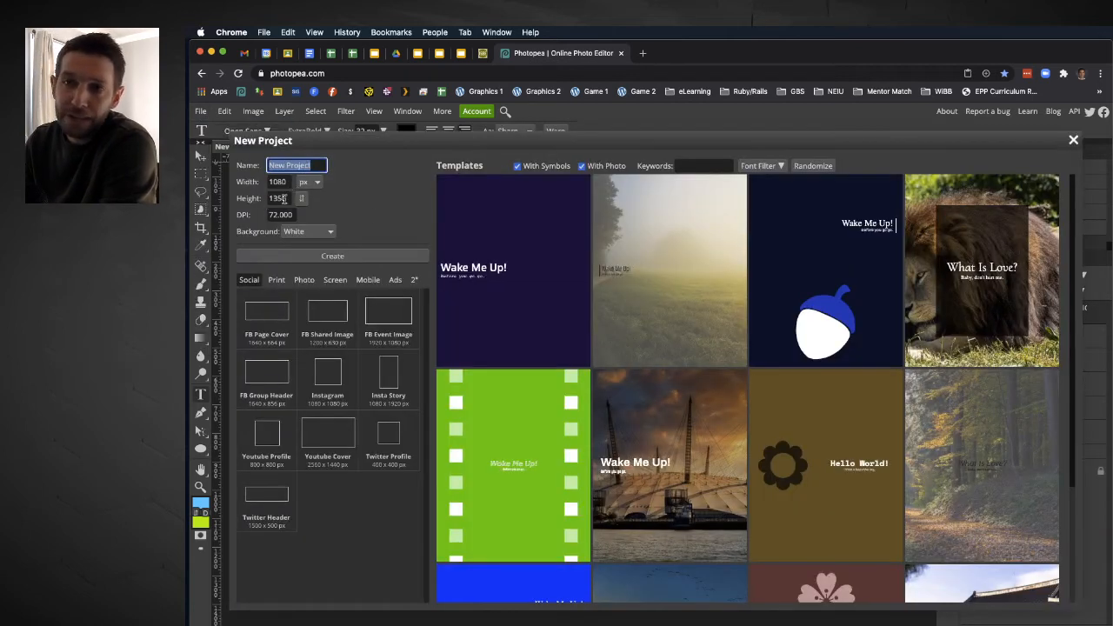
pyautogui.click(349, 260)
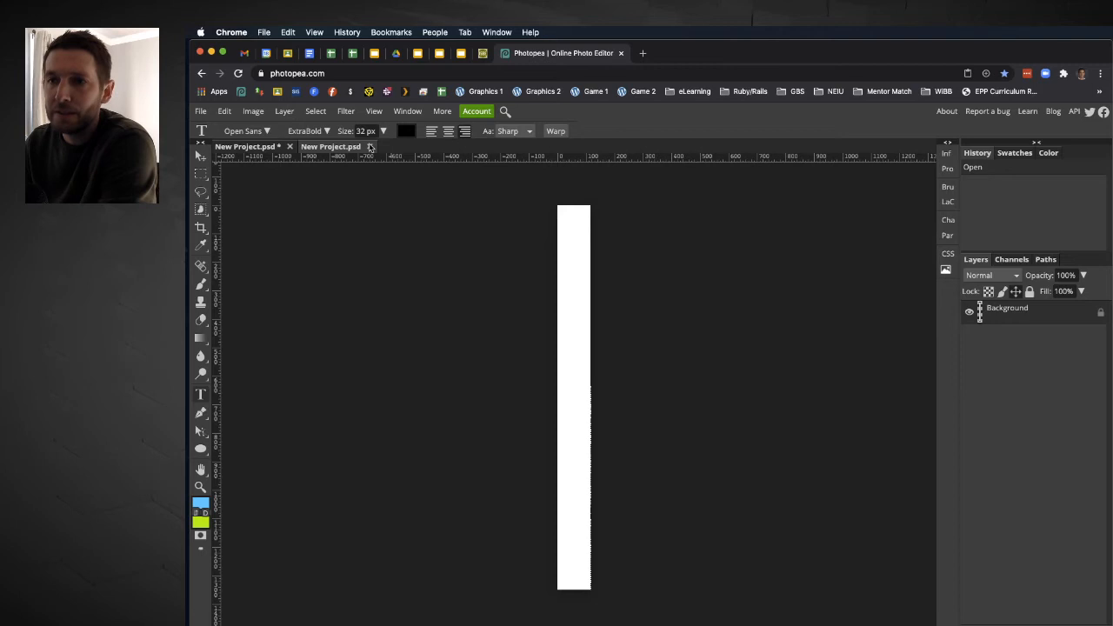
pyautogui.click(370, 146)
# Create a new project 1080 px wide and 1350 px high at 72 DPI with a white background.
pyautogui.click(200, 112)
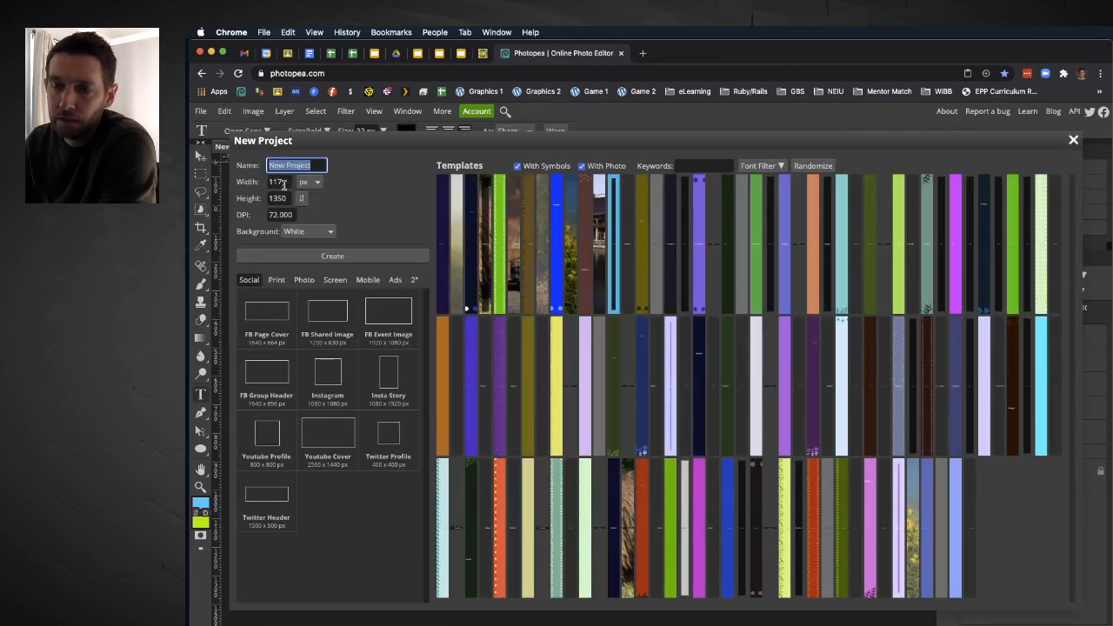
pyautogui.doubleClick(284, 182)
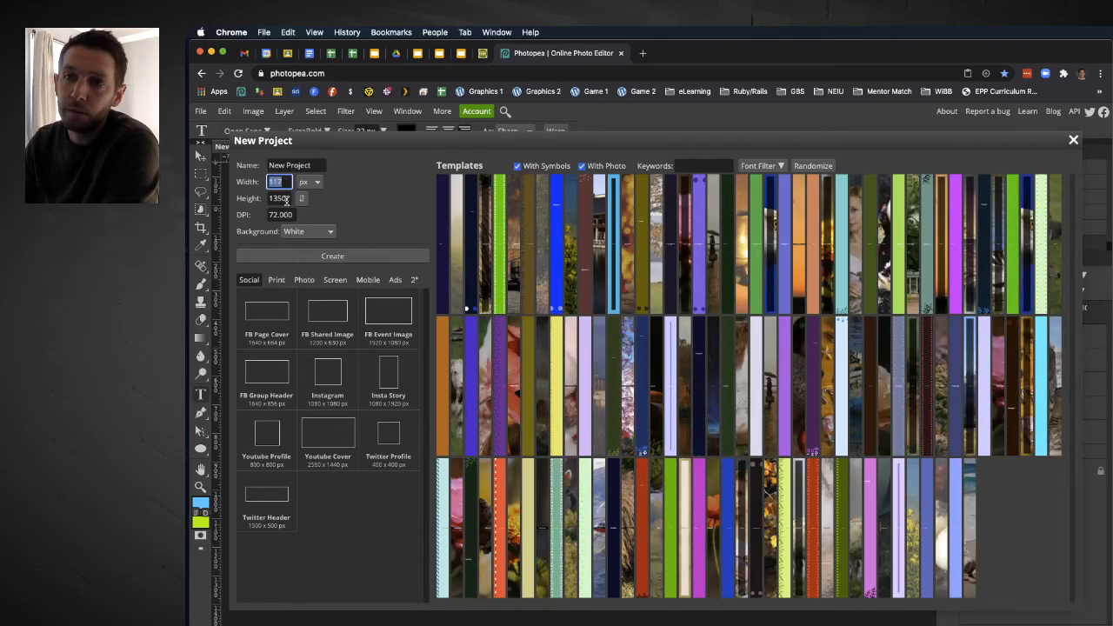
pyautogui.write('117')
pyautogui.press('BackSpace')
pyautogui.press('BackSpace')
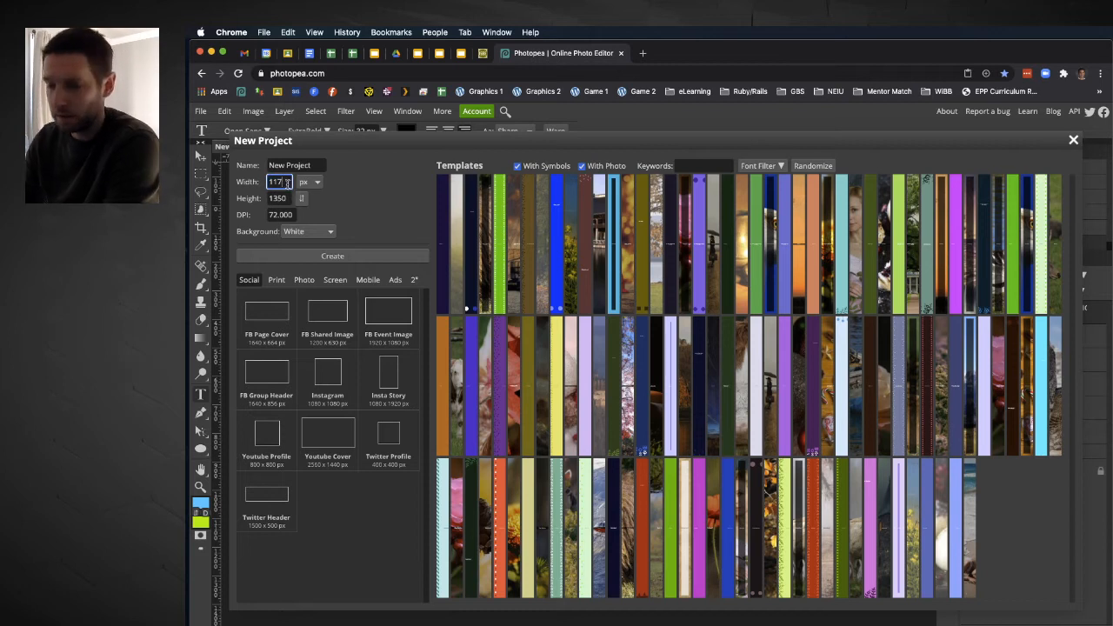
pyautogui.write('080')
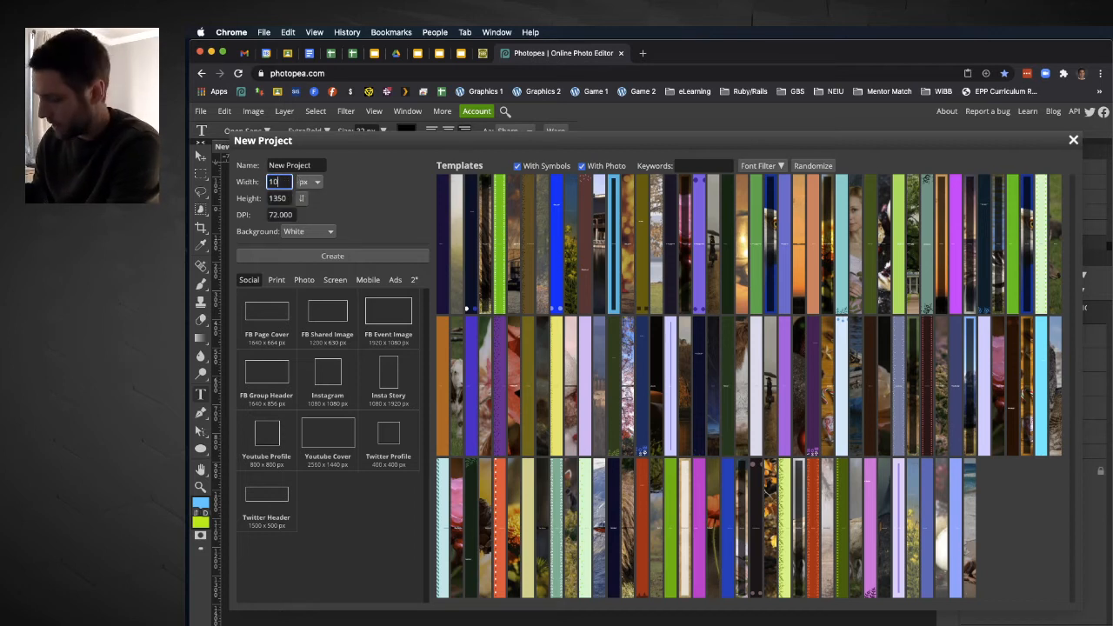
pyautogui.click(341, 258)
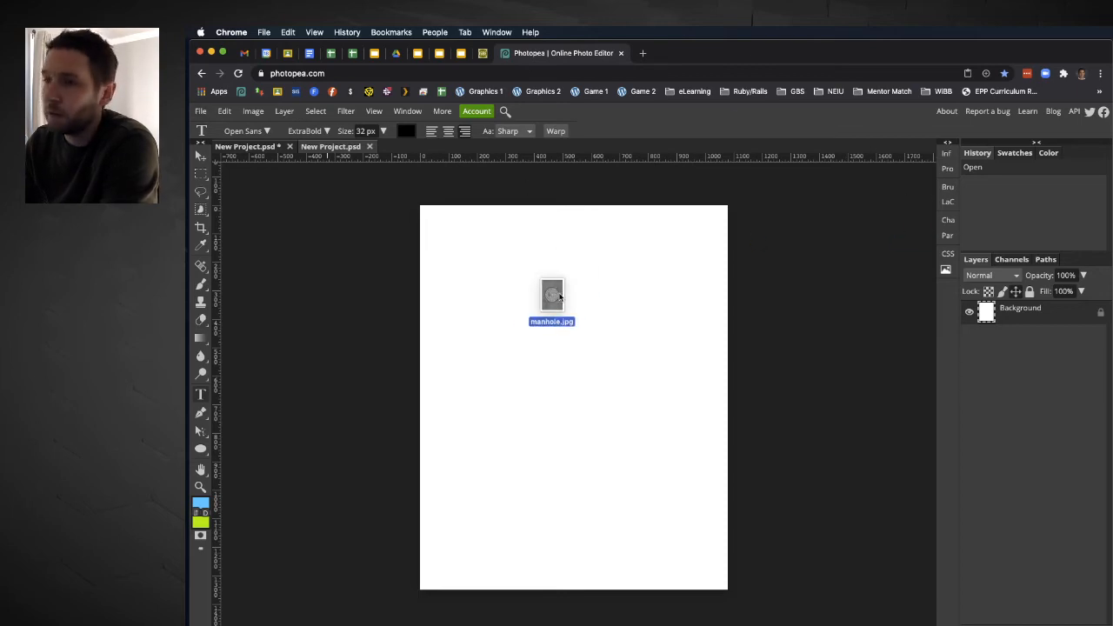
# Place manhole.jpg on the blank canvas and centre it horizontally.
pyautogui.moveTo(552, 296); pyautogui.dragTo(553, 301)
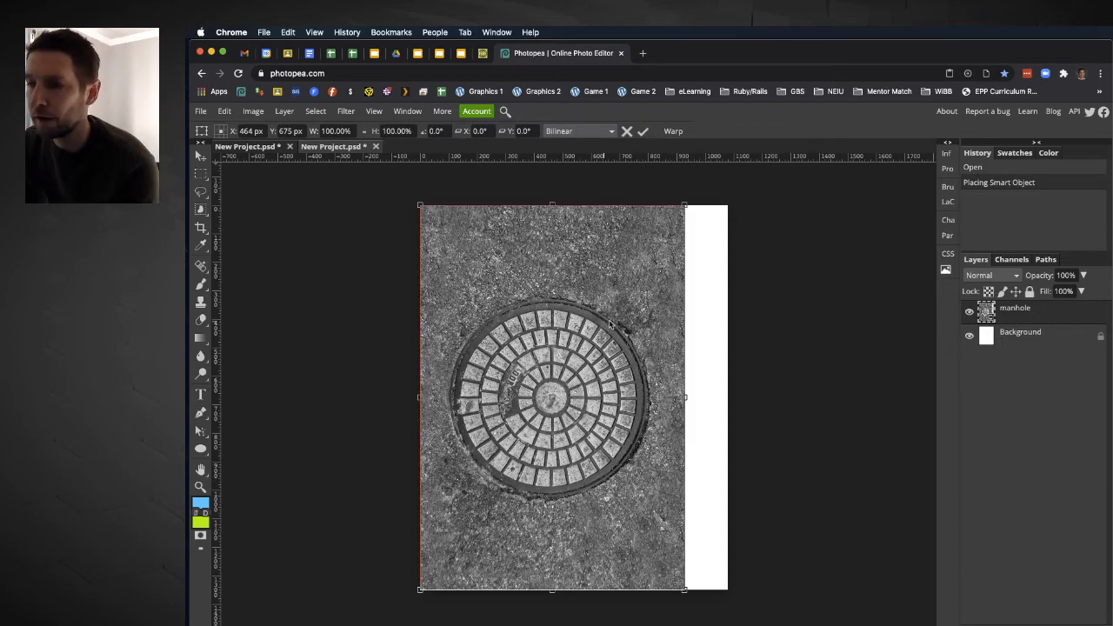
pyautogui.moveTo(609, 324); pyautogui.dragTo(626, 324)
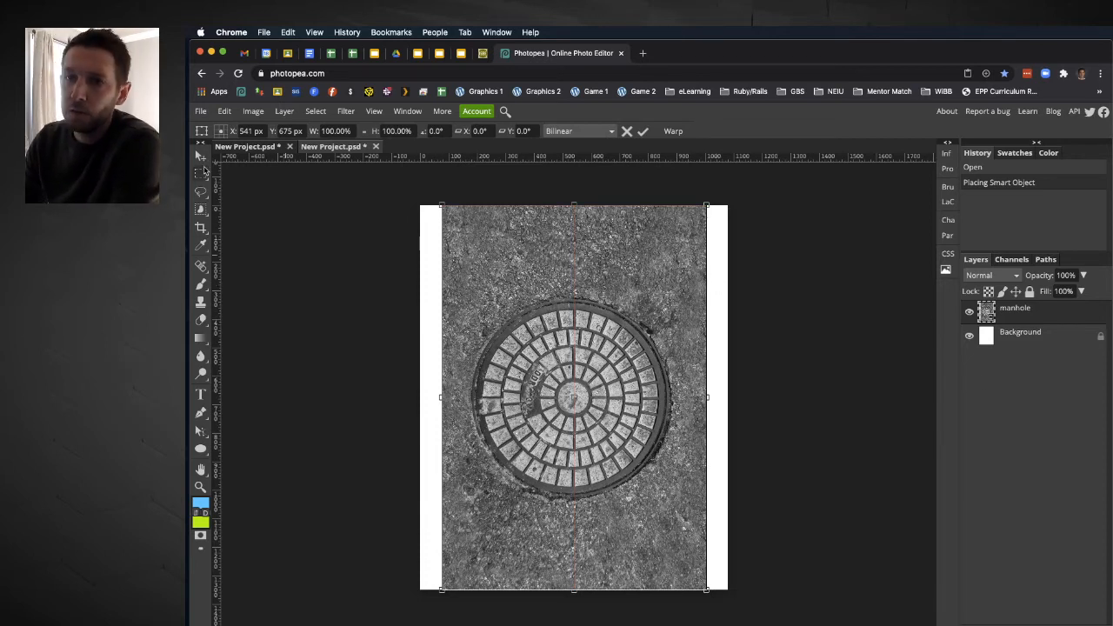
# Select a full-height strip along the photo's right edge, beside the manhole cover, and copy it onto a new layer.
pyautogui.click(202, 173)
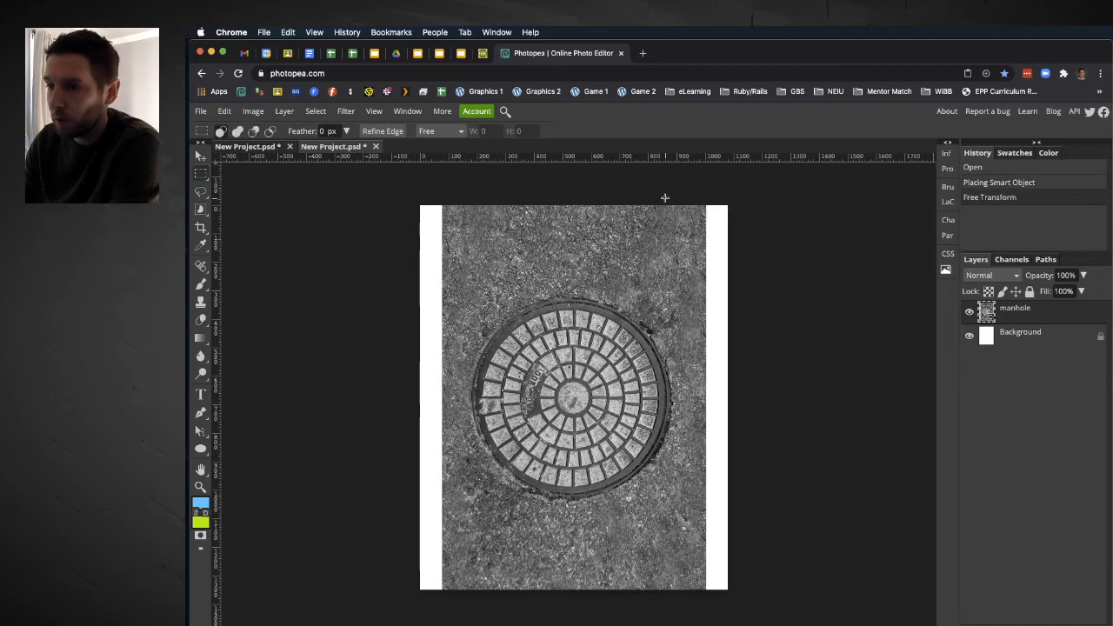
pyautogui.moveTo(682, 197); pyautogui.dragTo(779, 587)
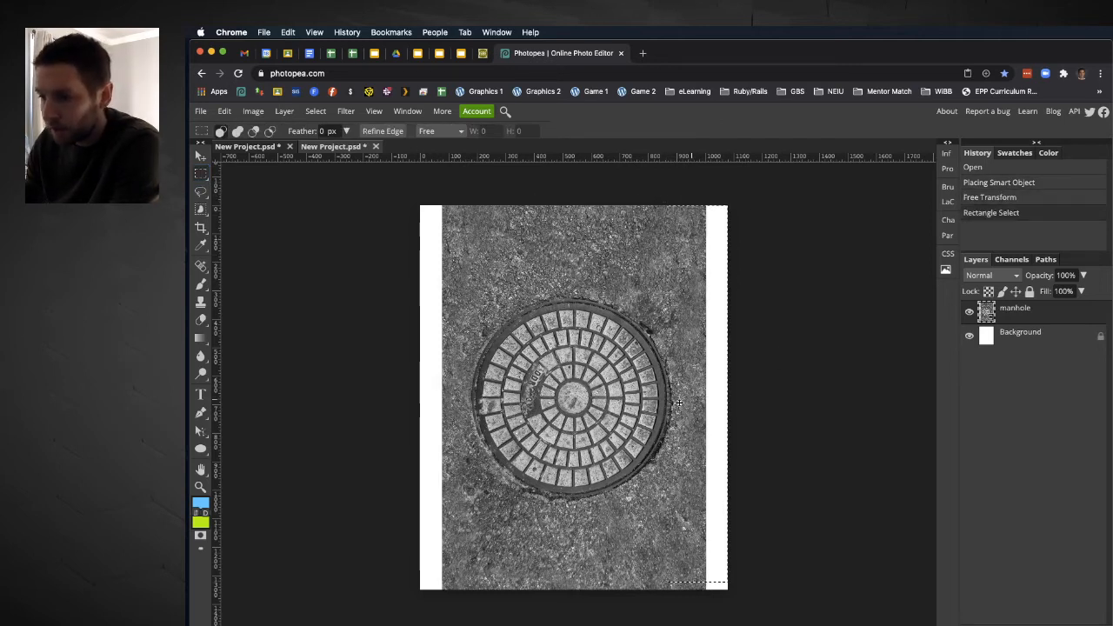
pyautogui.moveTo(696, 400); pyautogui.dragTo(701, 401)
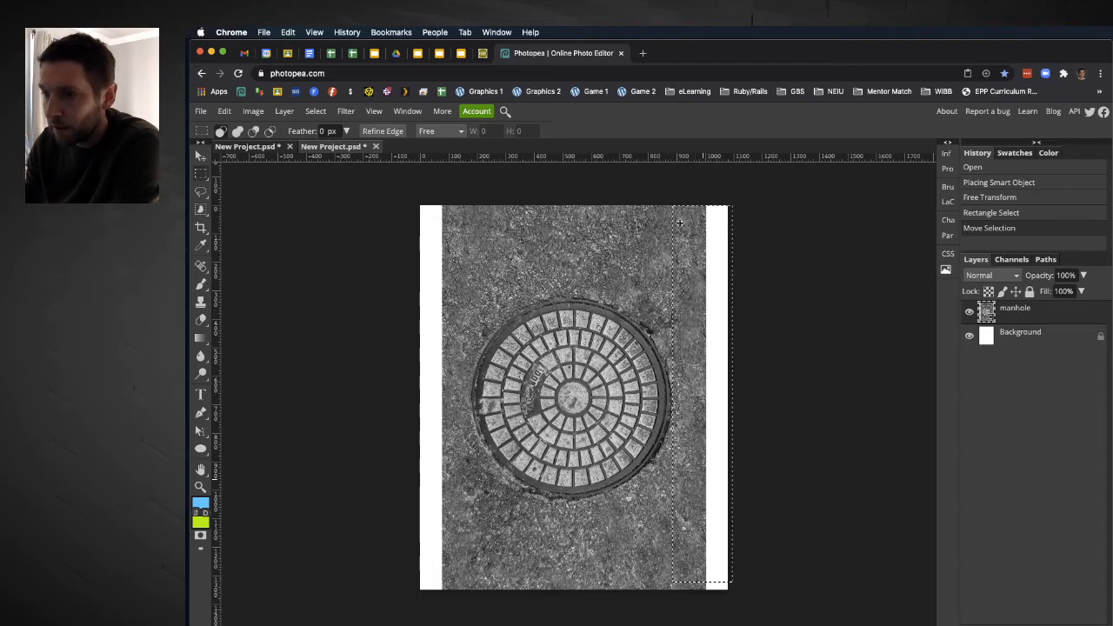
pyautogui.moveTo(673, 197); pyautogui.dragTo(764, 617)
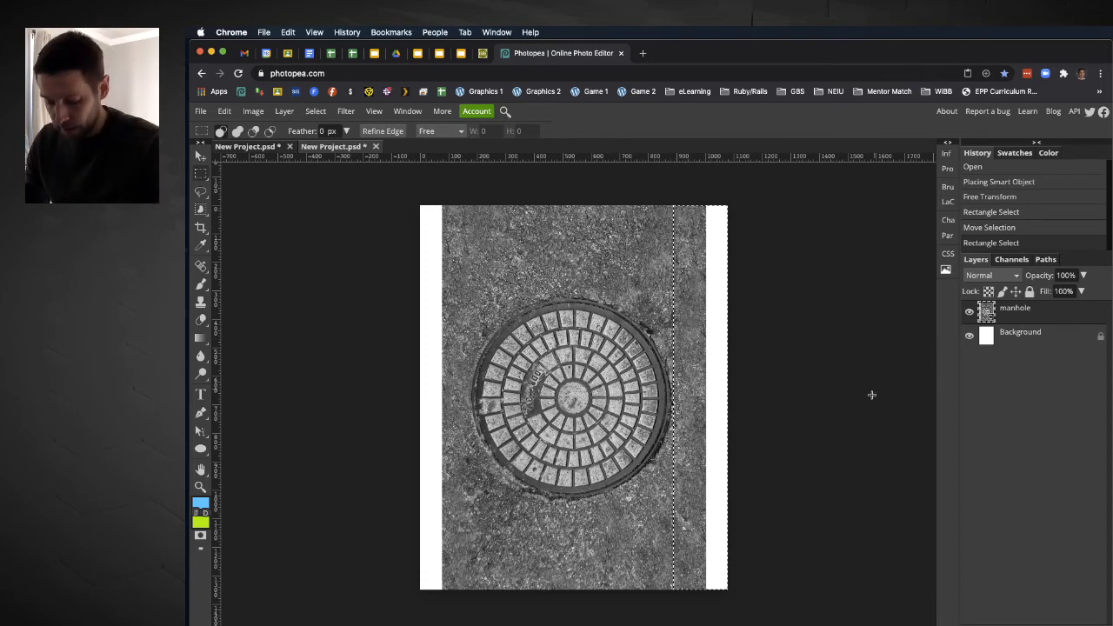
pyautogui.press('super+v')
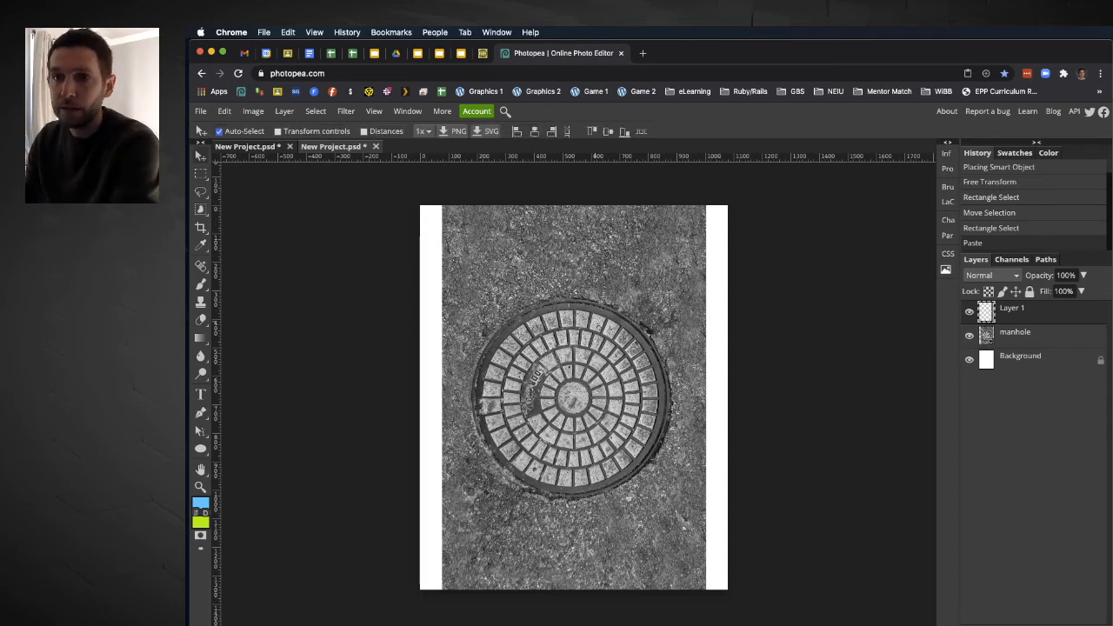
# Stretch the pasted strip to about 165% width so it reaches the canvas's right edge, and turn its transform controls off again.
pyautogui.press('v')
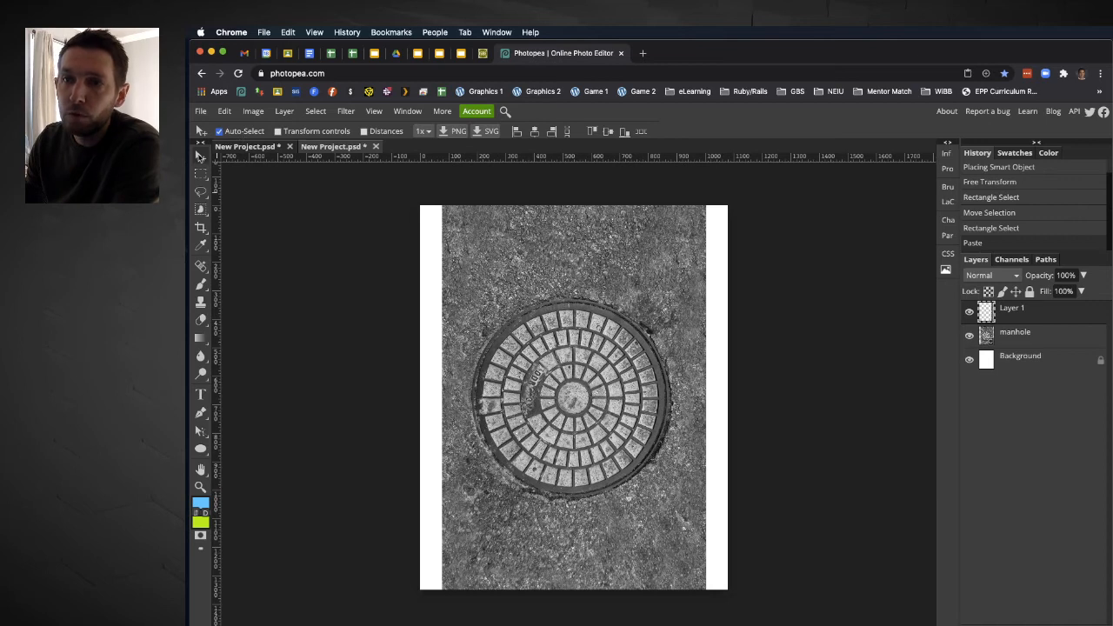
pyautogui.click(329, 132)
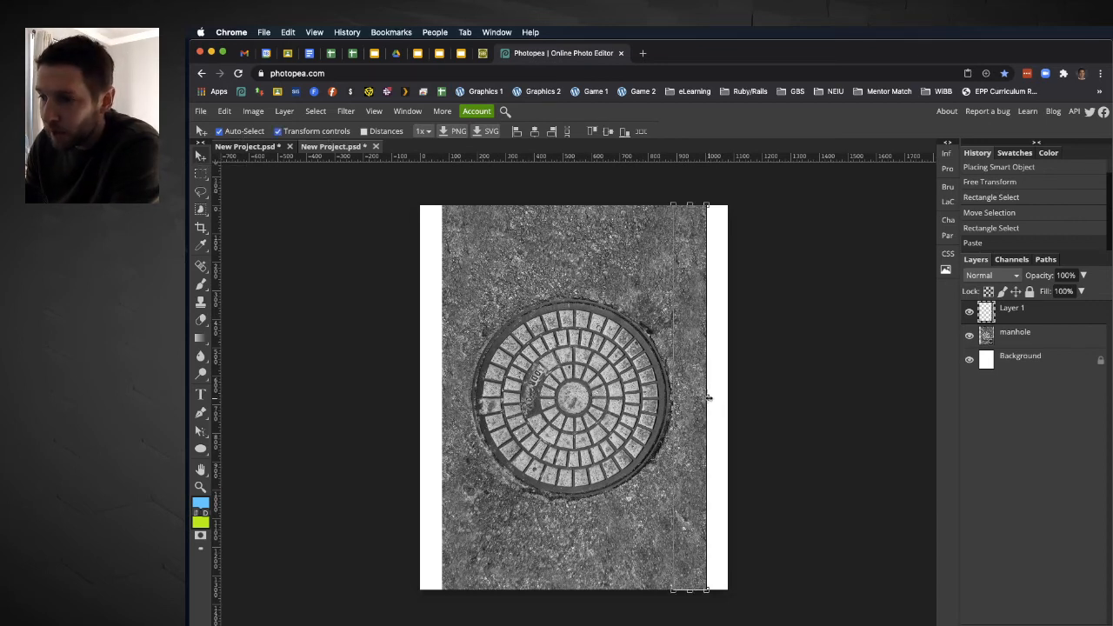
pyautogui.moveTo(708, 397); pyautogui.dragTo(730, 397)
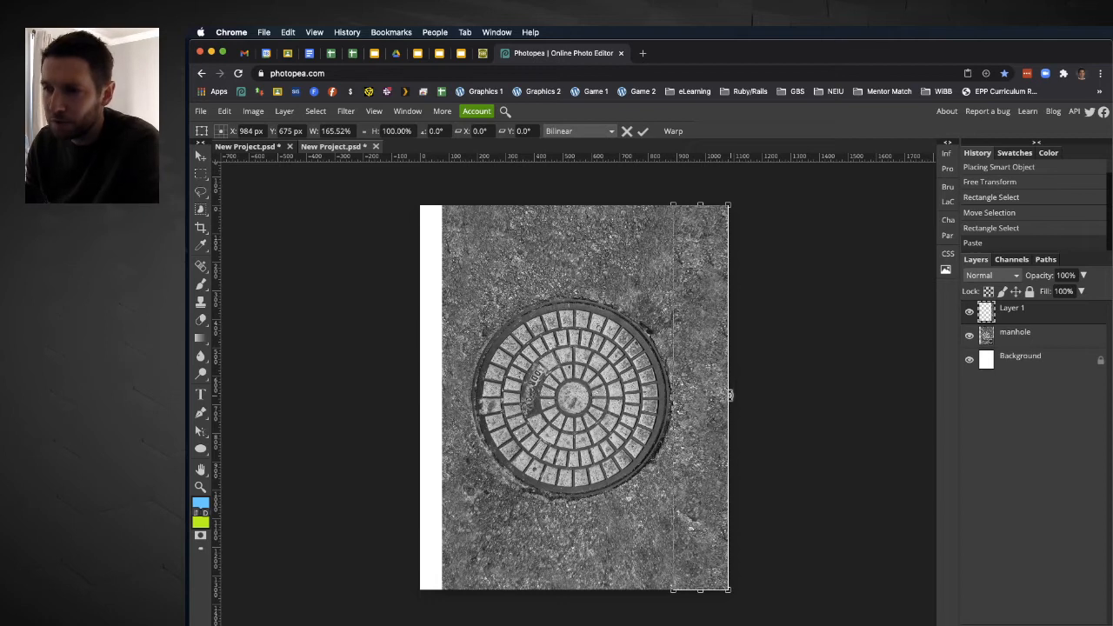
pyautogui.press('Return')
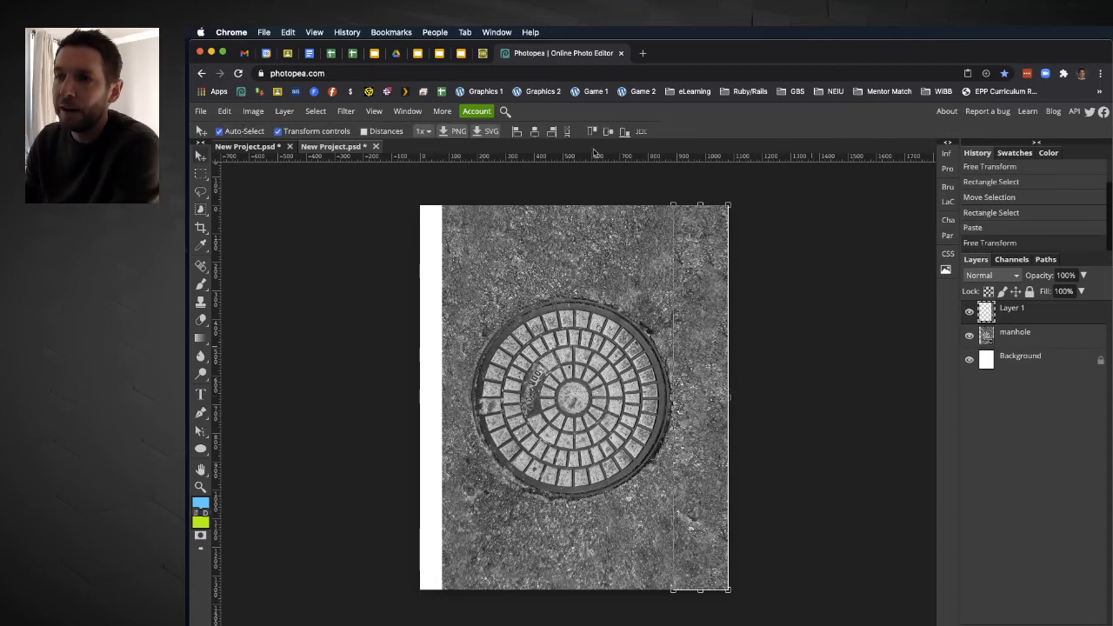
pyautogui.click(304, 134)
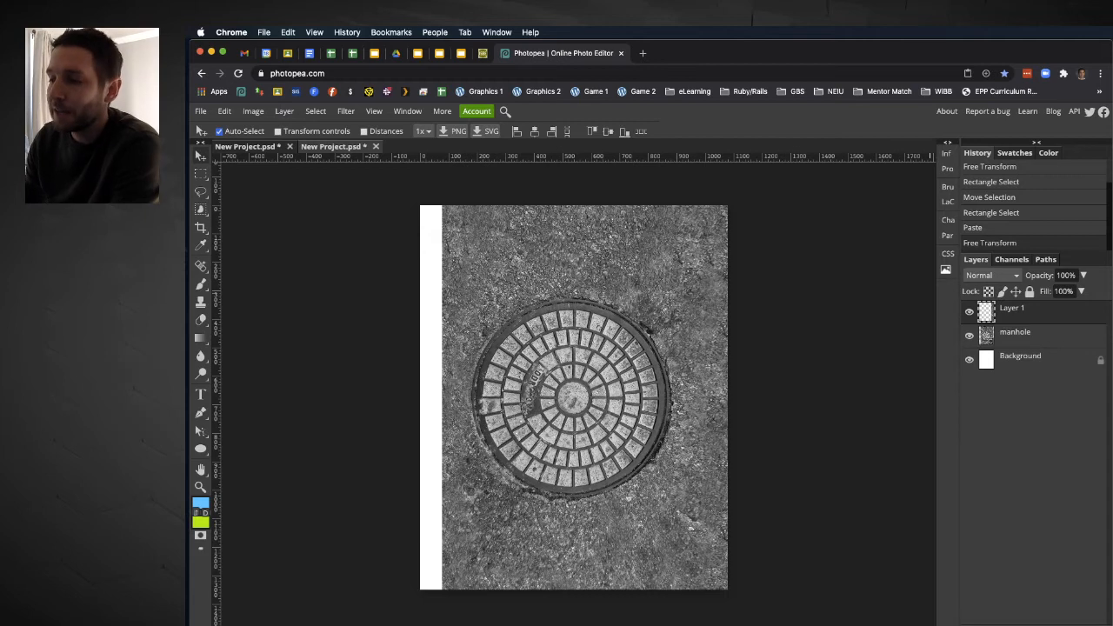
# Add a new layer above the photo and select the left half of the canvas, 540 by 1350 px.
pyautogui.hotkey('ctrl', 'shift', 'n')
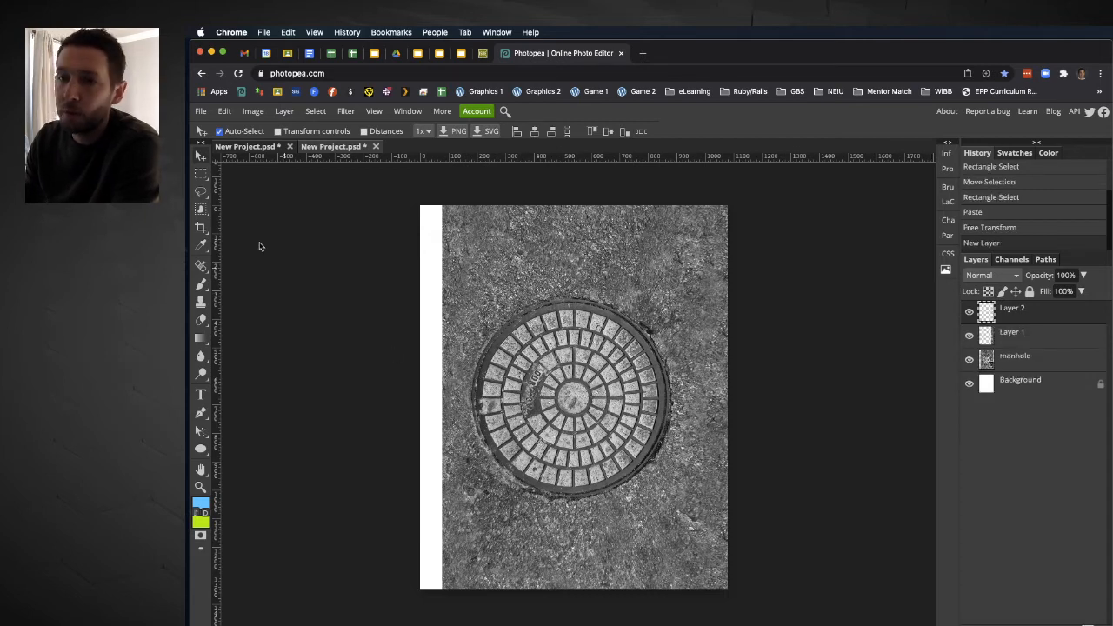
pyautogui.click(201, 173)
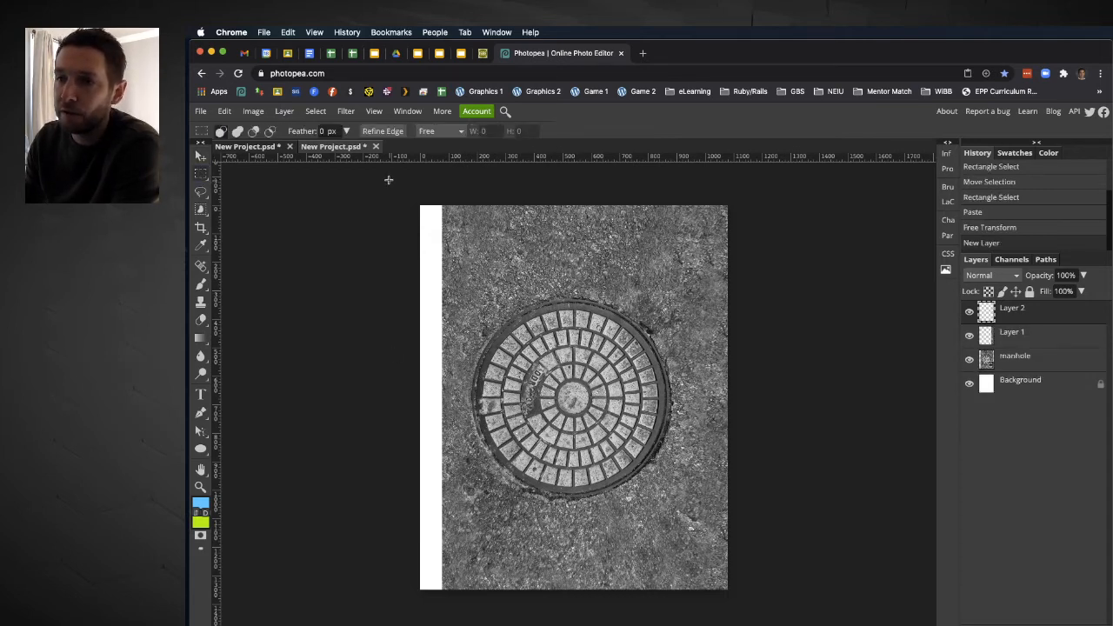
pyautogui.moveTo(416, 205); pyautogui.dragTo(573, 607)
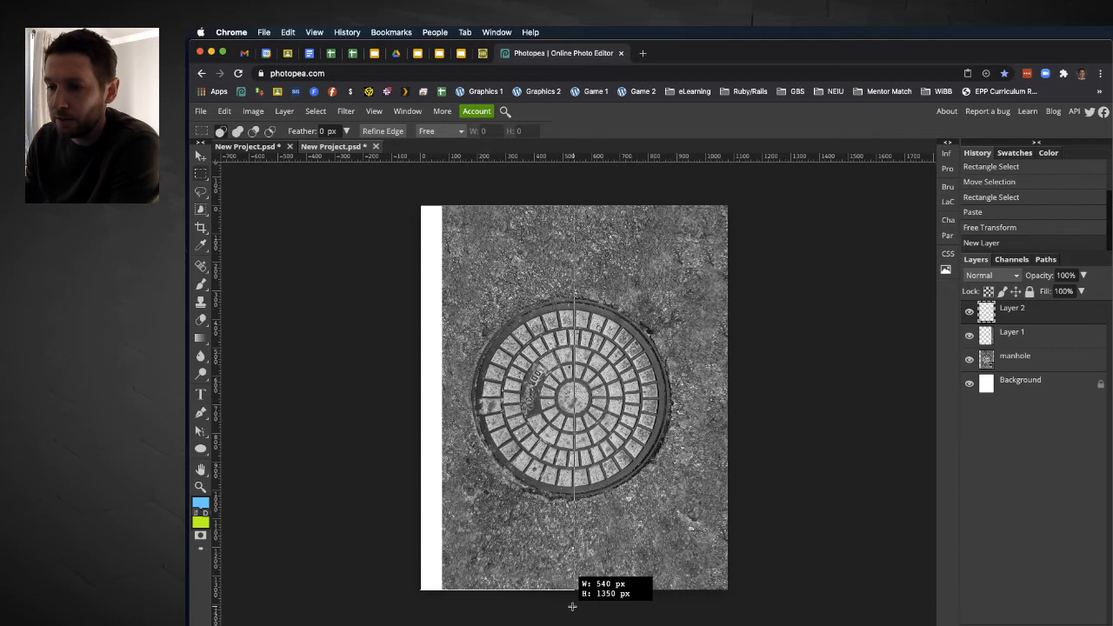
pyautogui.moveTo(573, 607); pyautogui.dragTo(571, 604)
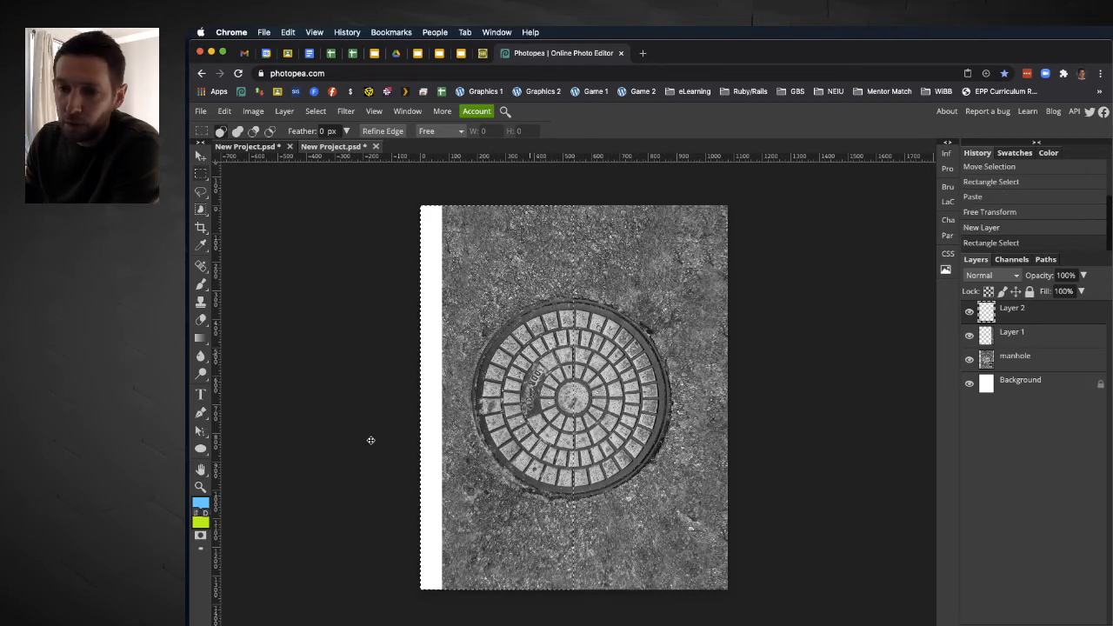
# Fill the selected left half with the light blue foreground colour using the Paint Bucket tool, and deselect it.
pyautogui.click(201, 504)
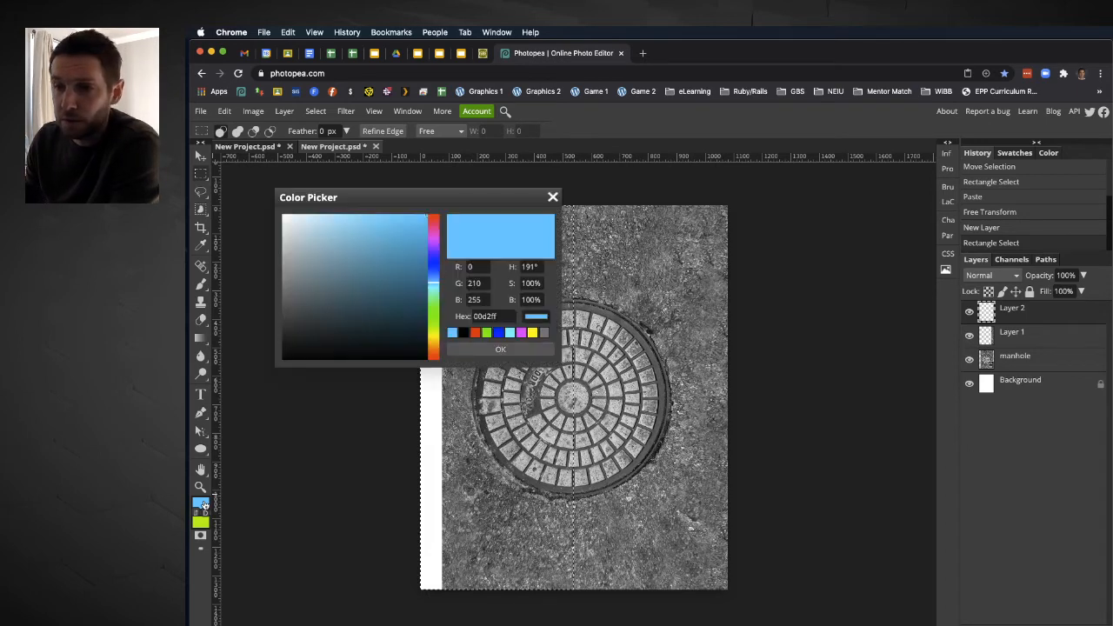
pyautogui.click(501, 350)
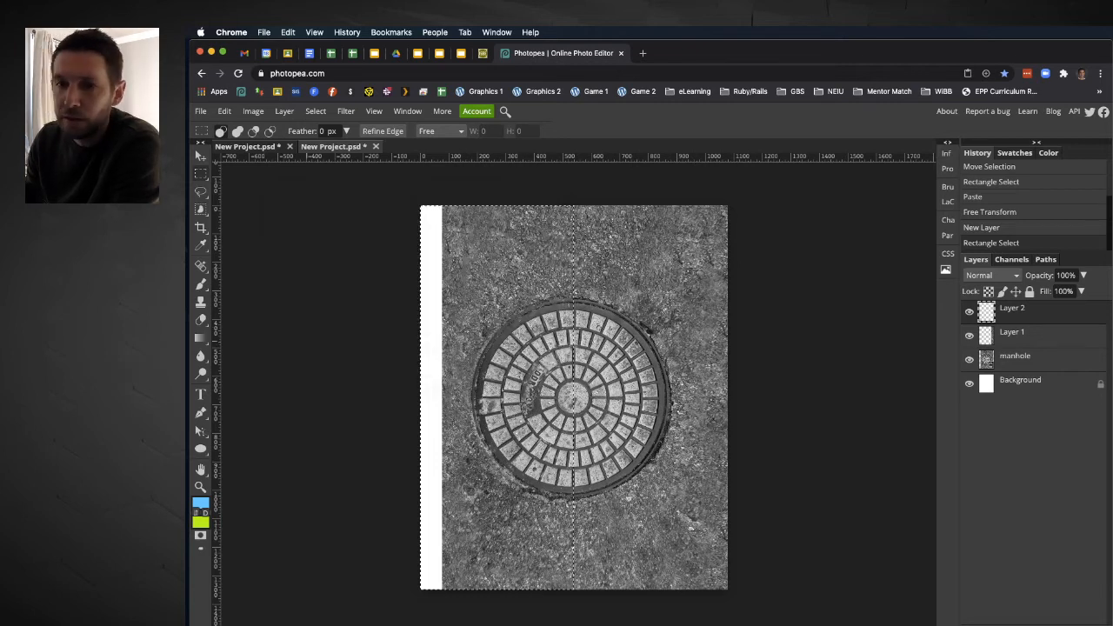
pyautogui.rightClick(201, 339)
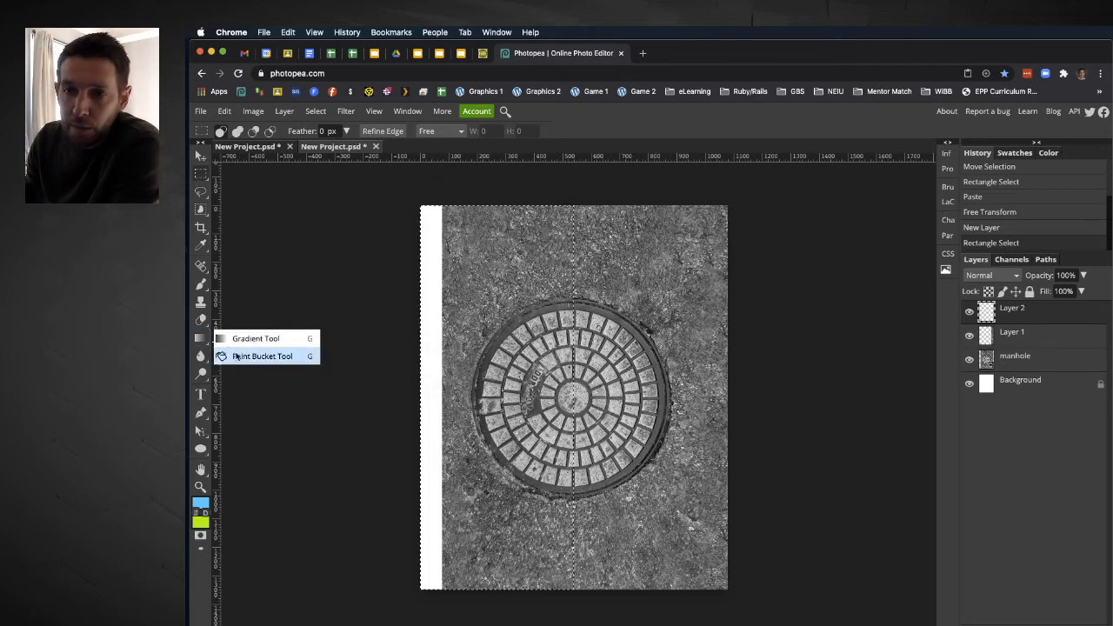
pyautogui.click(236, 357)
pyautogui.click(498, 287)
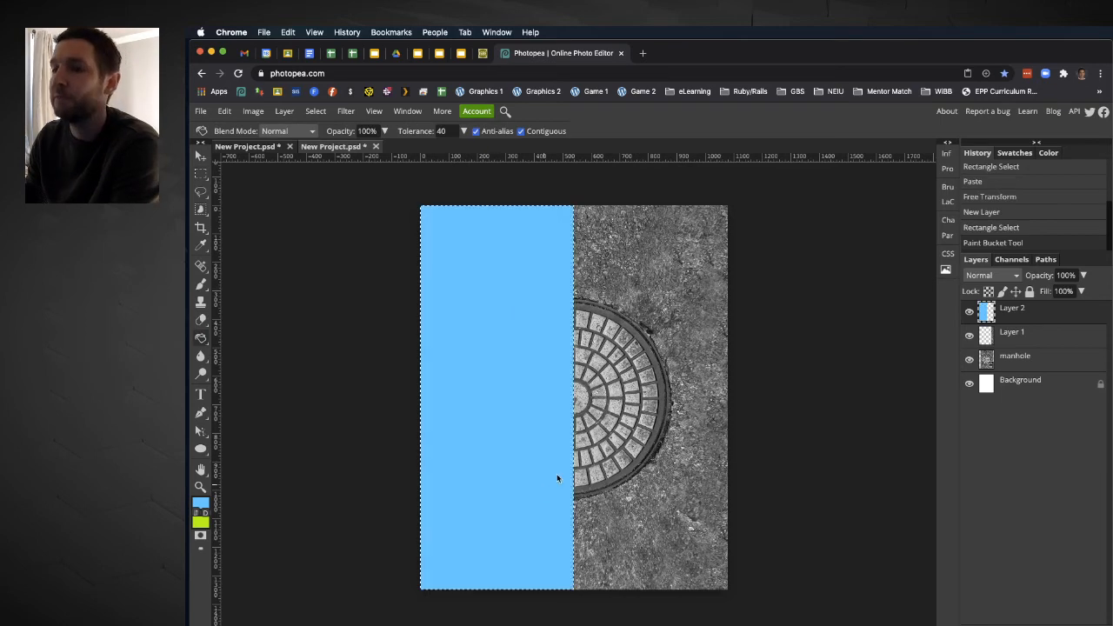
pyautogui.hotkey('ctrl', 'd')
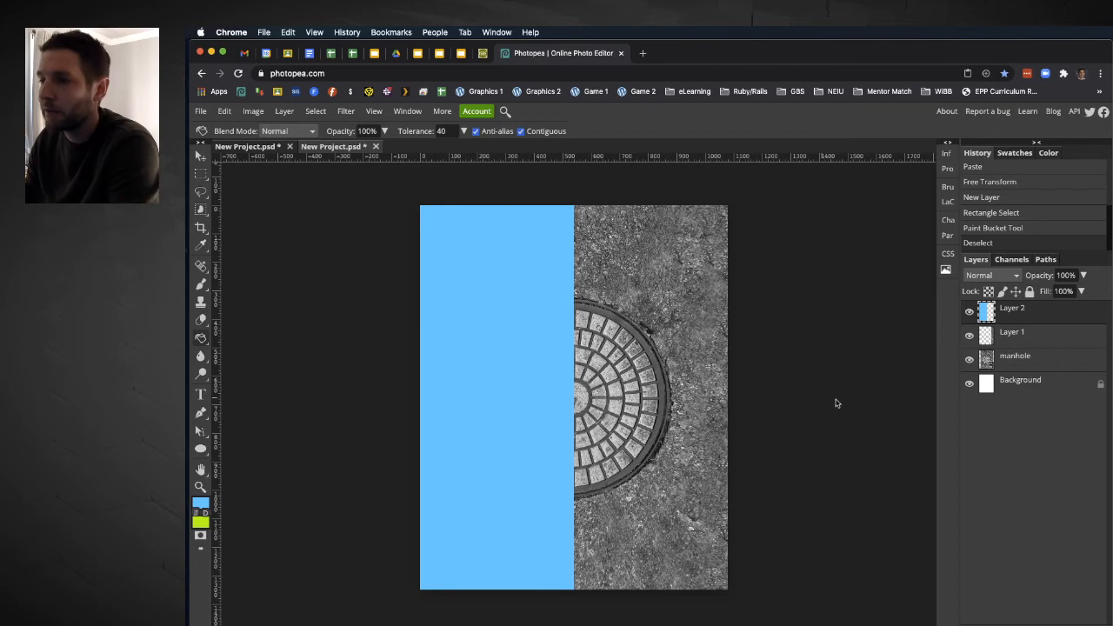
# Group the stretched strip layer and the manhole layer into a folder named Manhole Photo.
pyautogui.click(1028, 336)
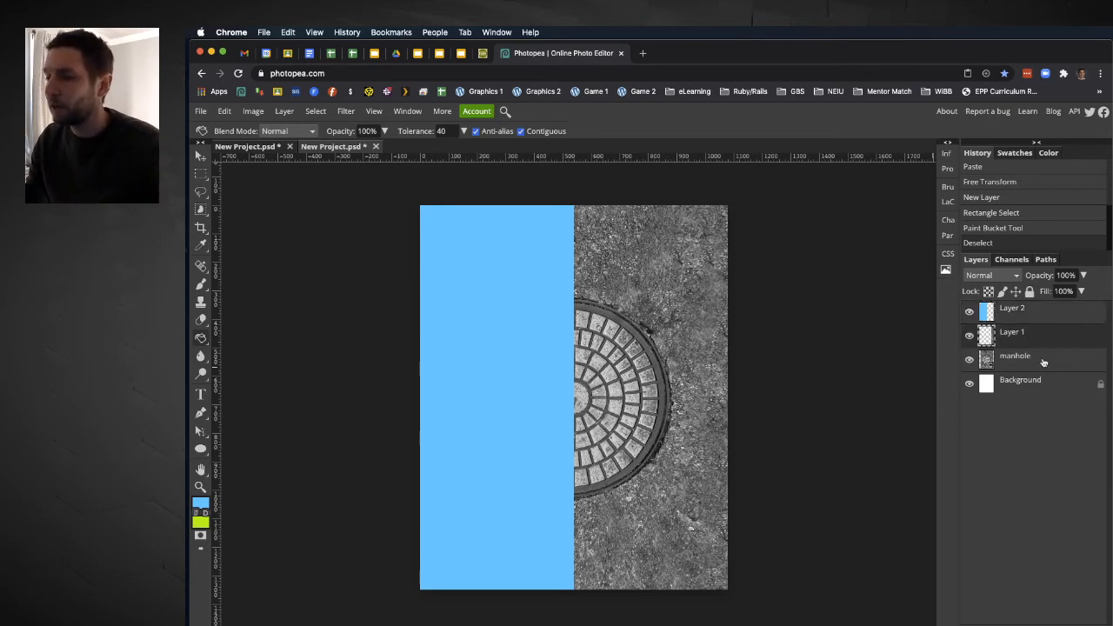
pyautogui.keyDown('shift'); pyautogui.click(1044, 362); pyautogui.keyUp('shift')
pyautogui.press('super+g')
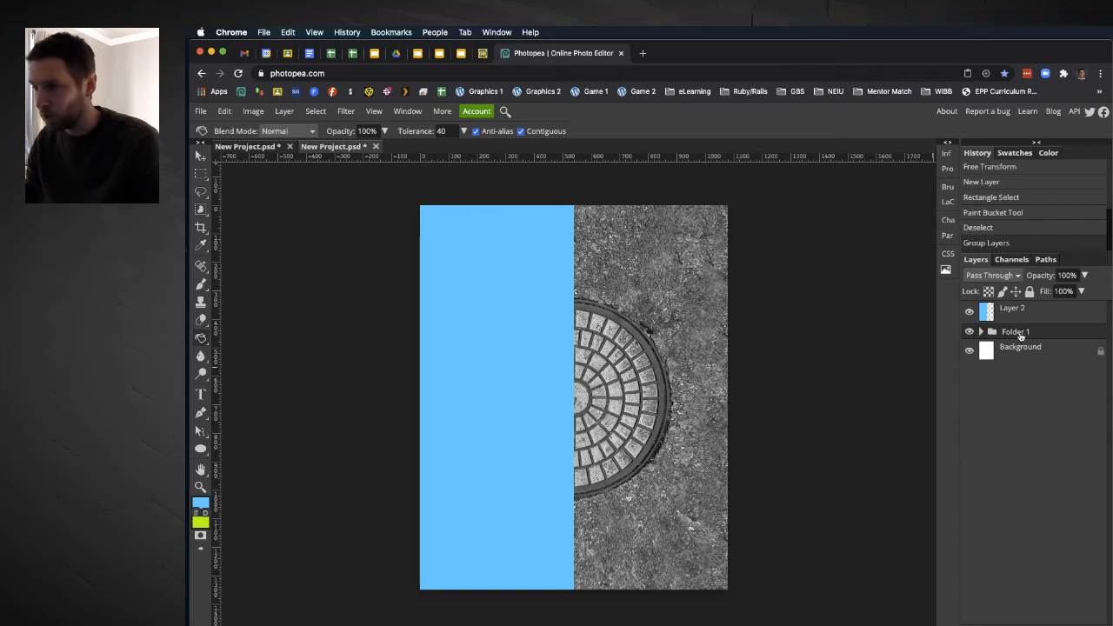
pyautogui.doubleClick(1016, 334)
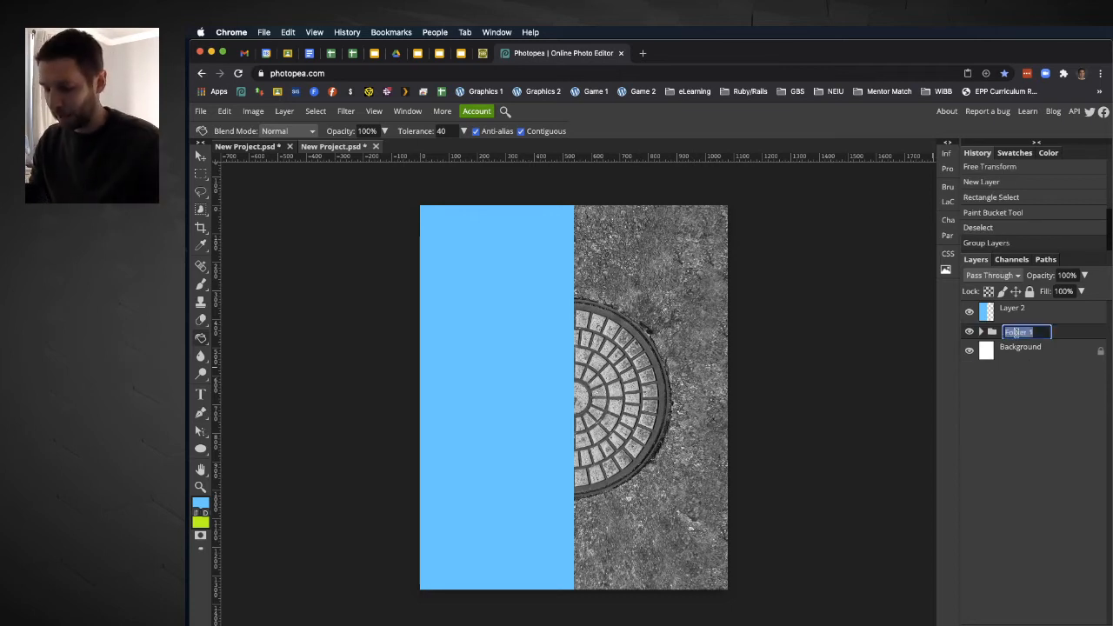
pyautogui.write('Manho')
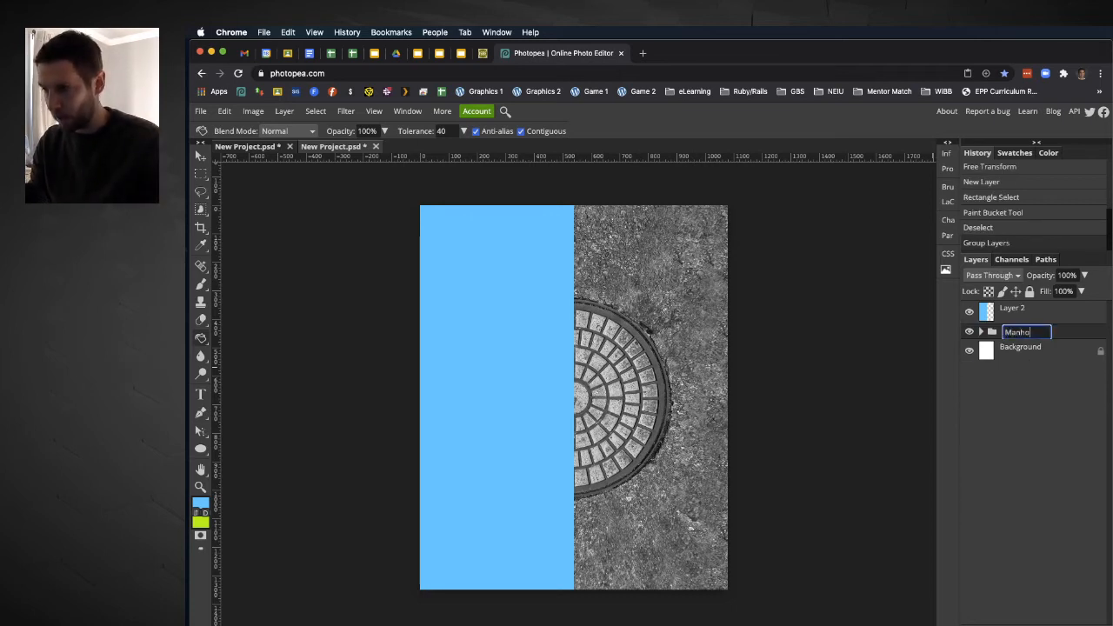
pyautogui.write('le Photo')
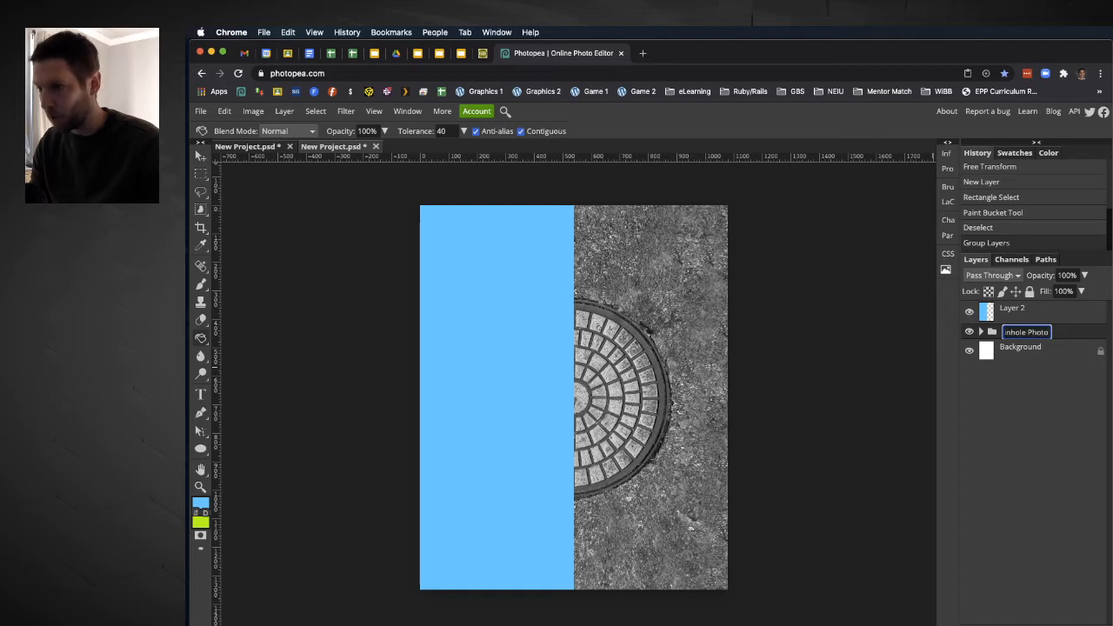
pyautogui.press('Return')
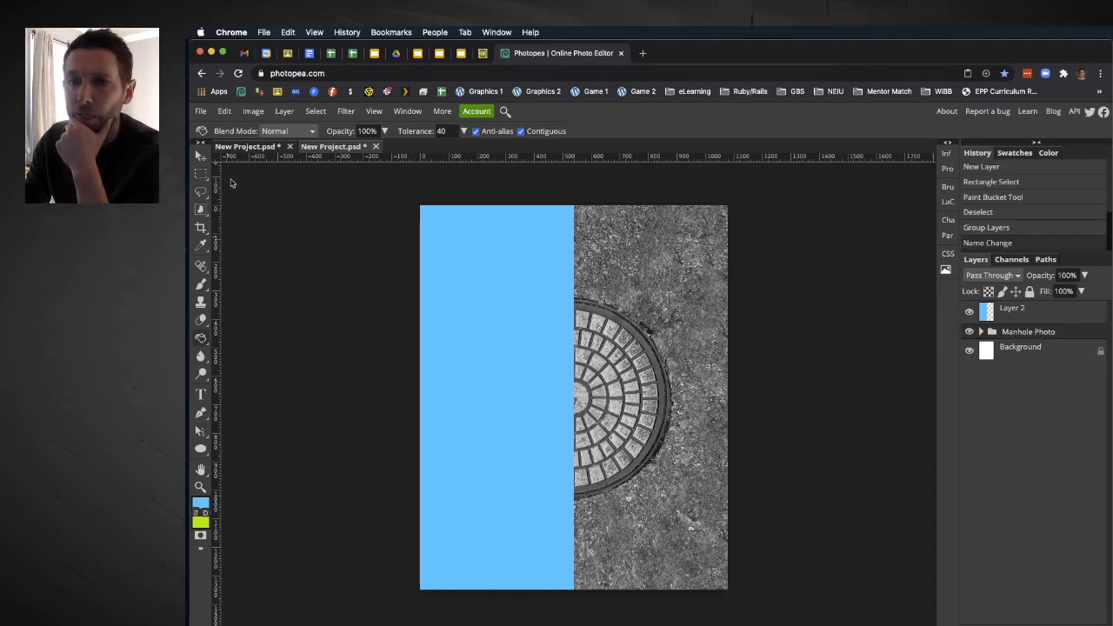
# Draw a circle with the Ellipse tool, centred on the manhole cover at the split line and reaching the cover's outer edge.
pyautogui.click(201, 451)
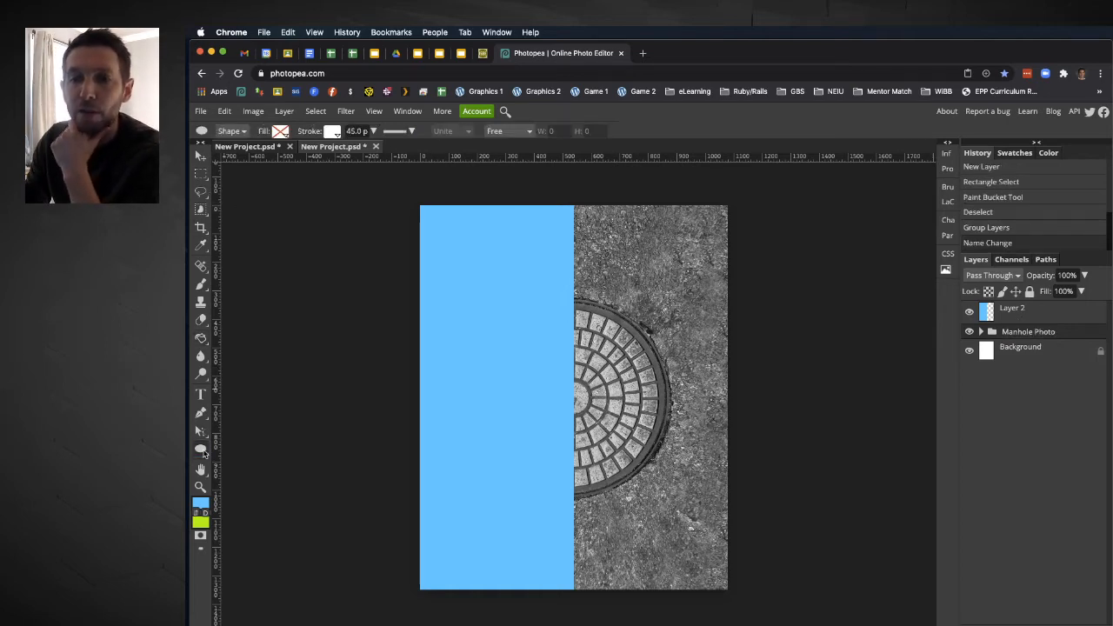
pyautogui.rightClick(201, 450)
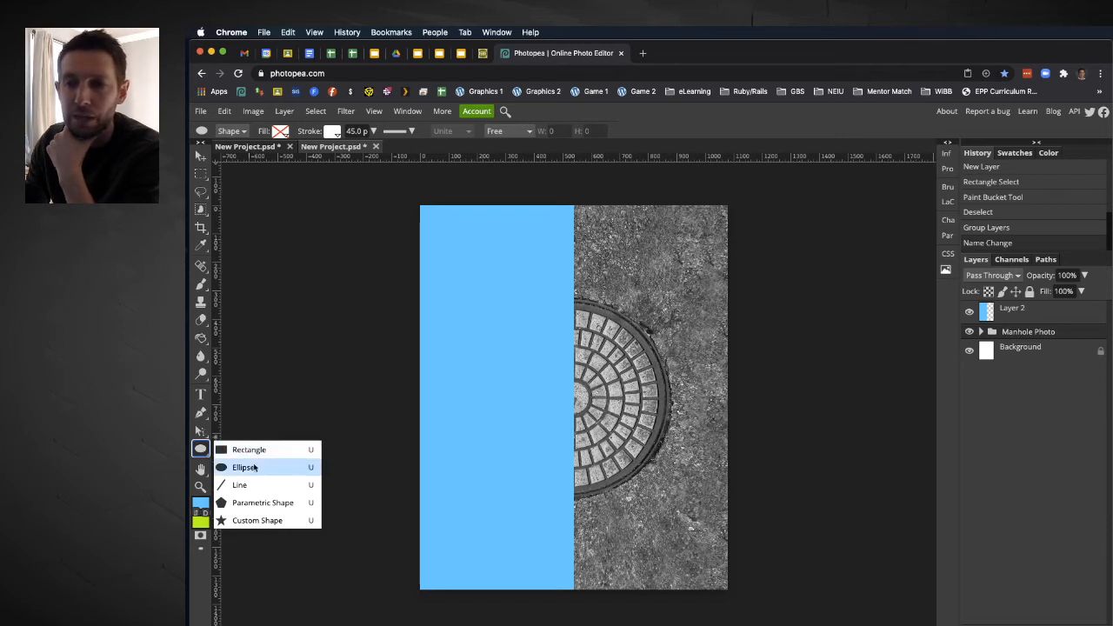
pyautogui.click(253, 468)
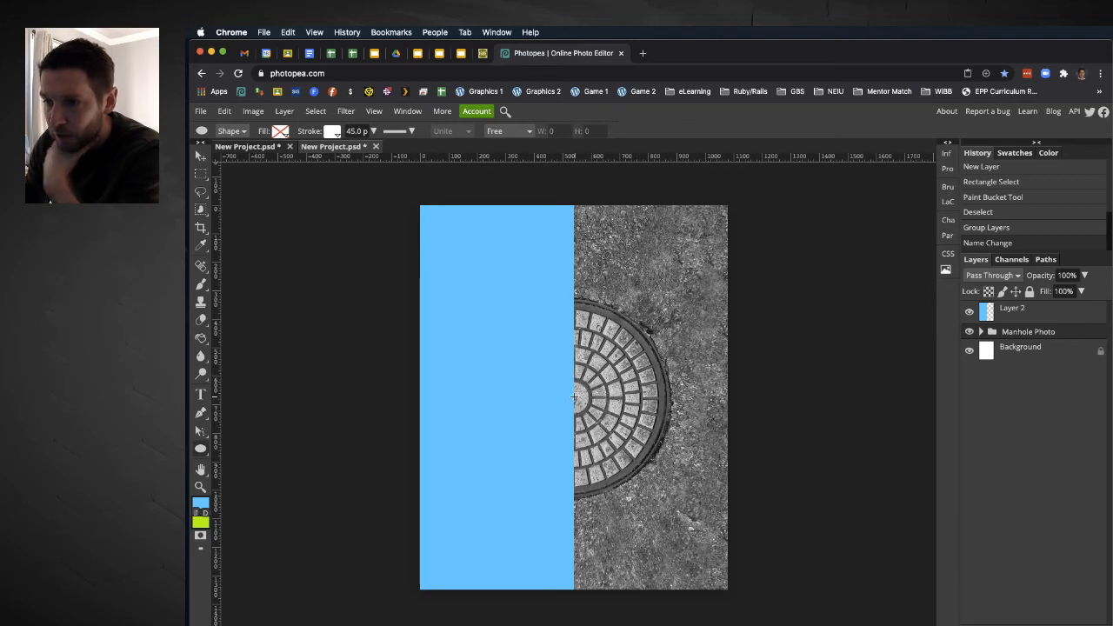
pyautogui.moveTo(573, 396); pyautogui.dragTo(670, 296)
pyautogui.moveTo(670, 296); pyautogui.dragTo(671, 295)
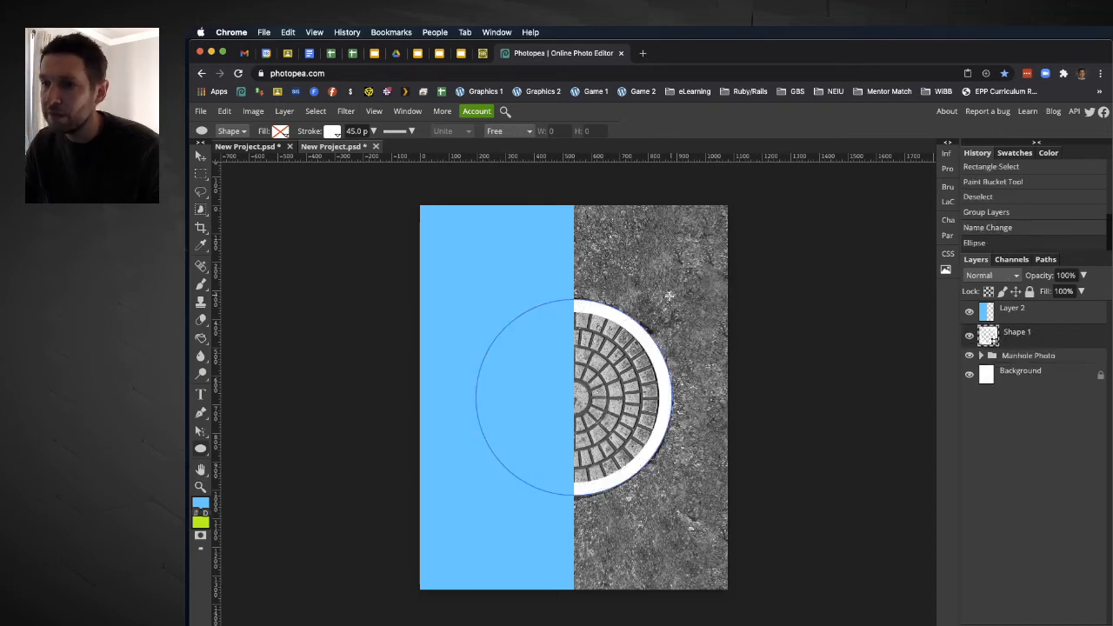
# Give the circle a solid red fill and remove its stroke.
pyautogui.click(279, 132)
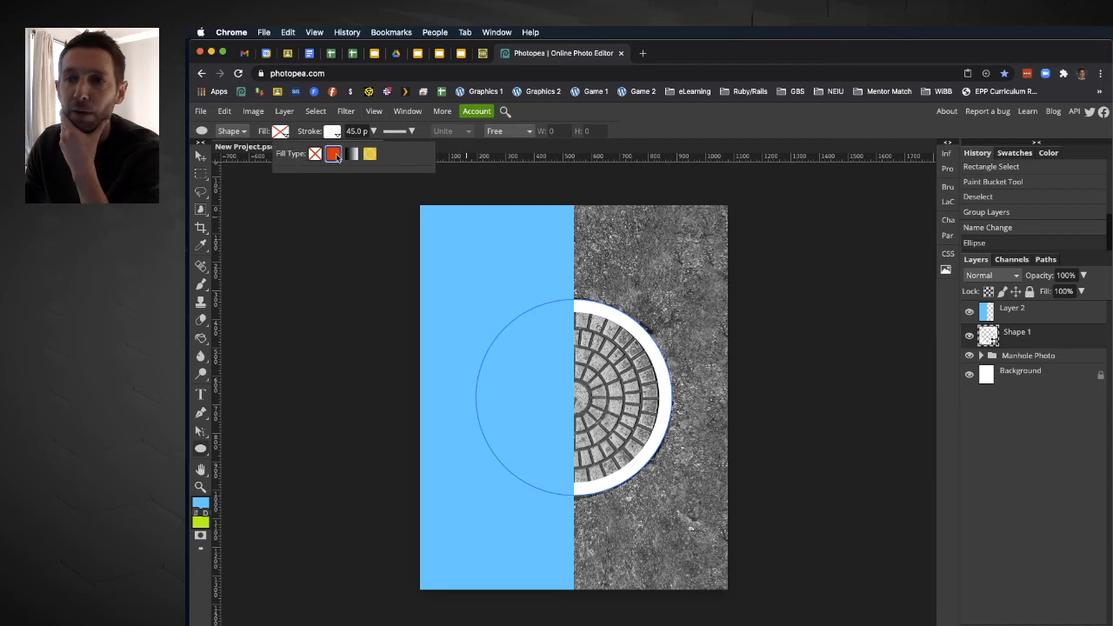
pyautogui.click(333, 154)
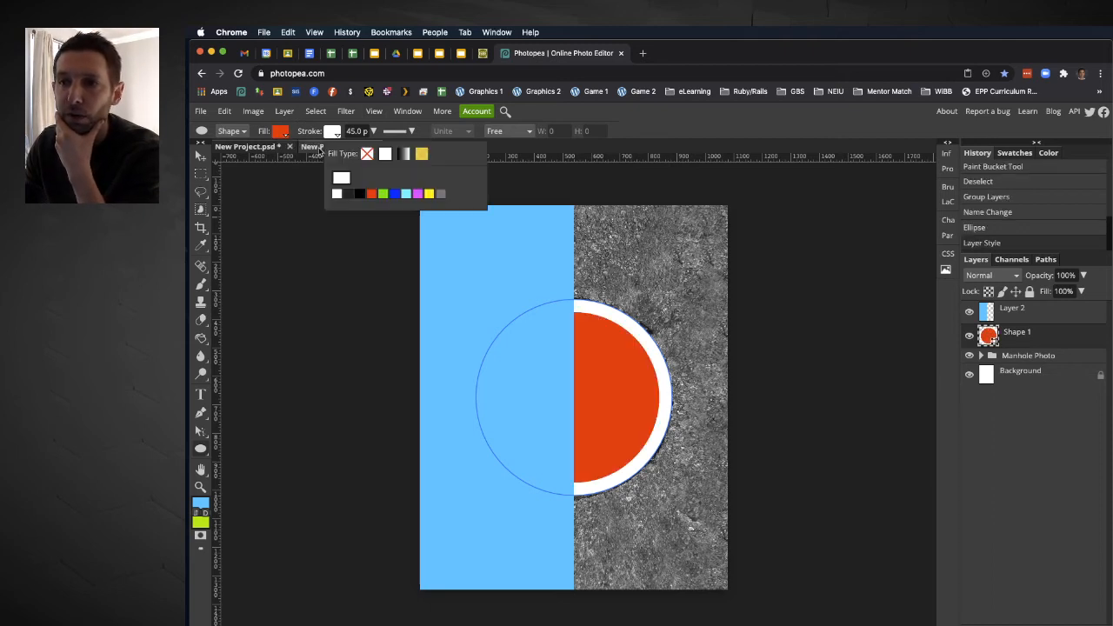
pyautogui.click(366, 154)
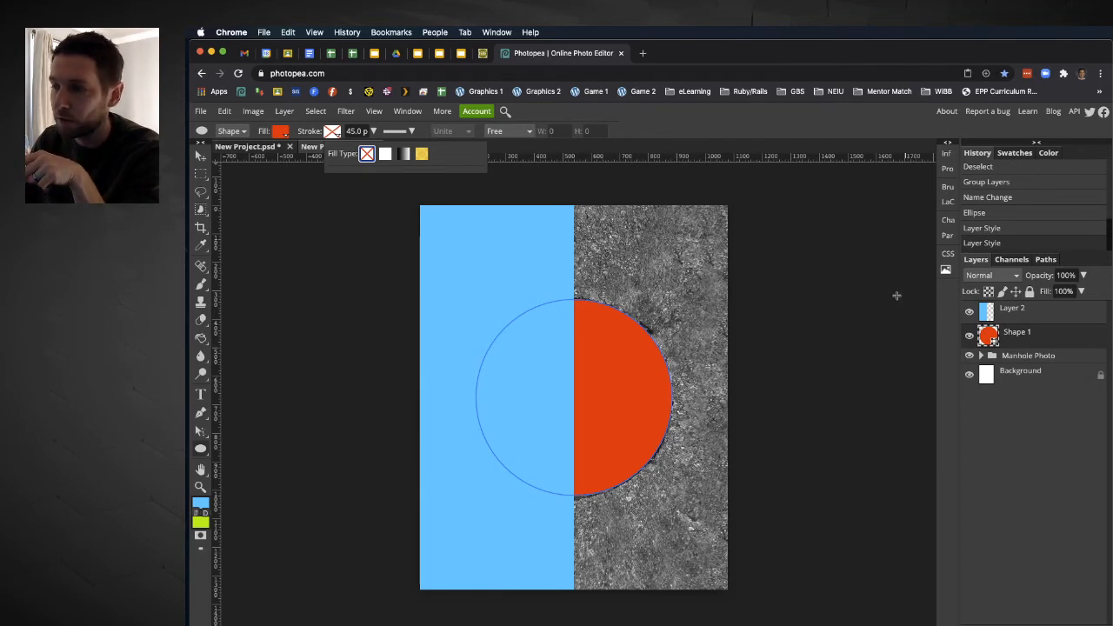
# Move the circle layer above the light blue layer and set the circle's fill to none.
pyautogui.moveTo(1046, 335); pyautogui.dragTo(1026, 302)
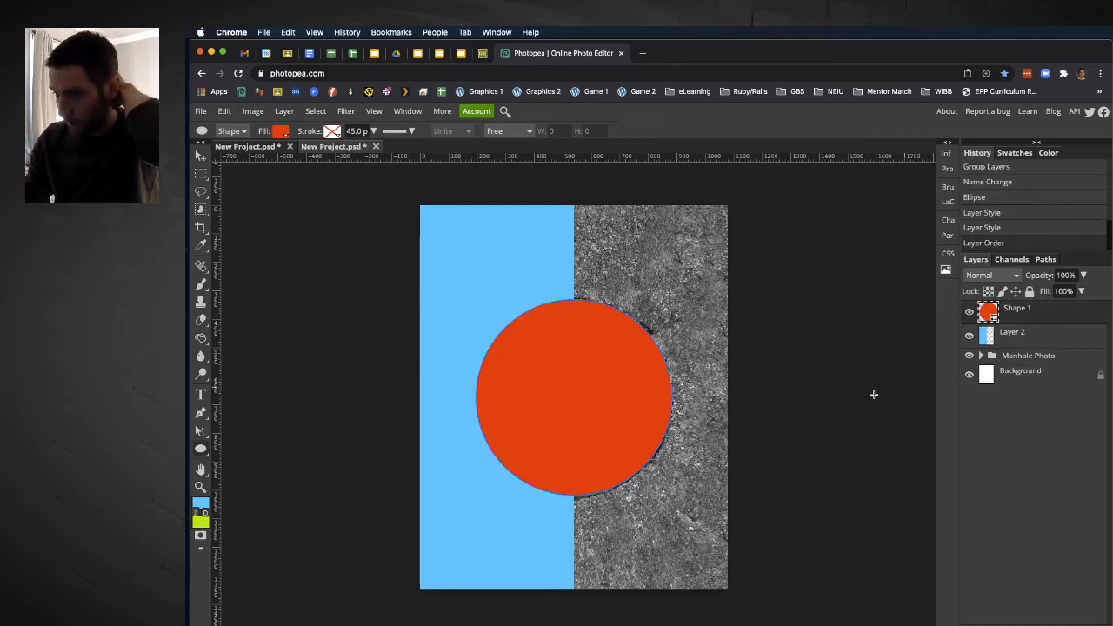
pyautogui.click(281, 132)
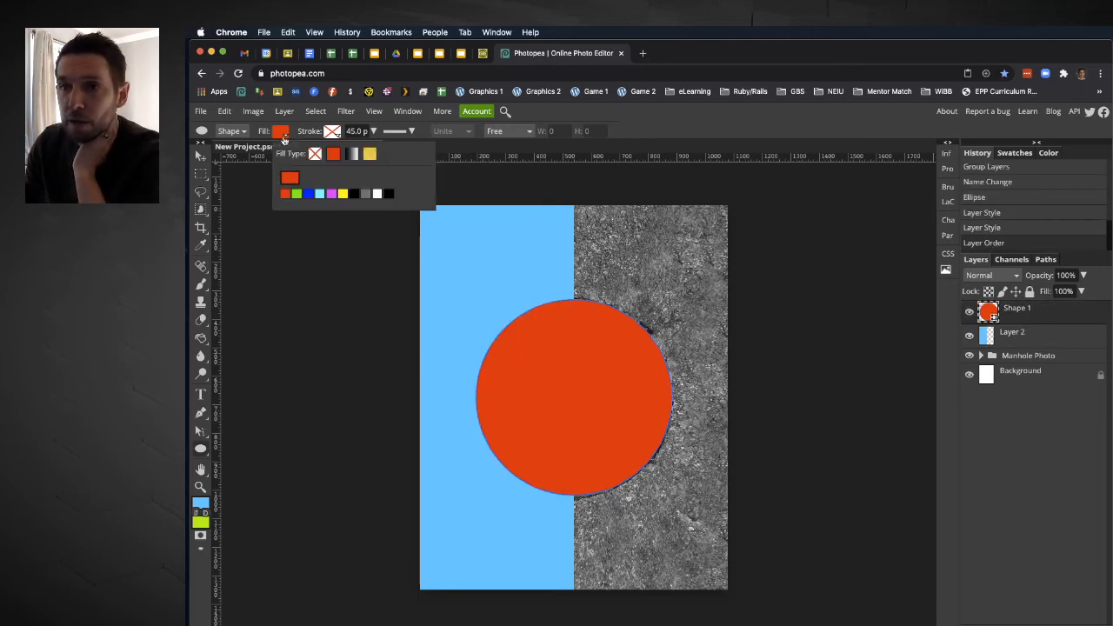
pyautogui.click(315, 154)
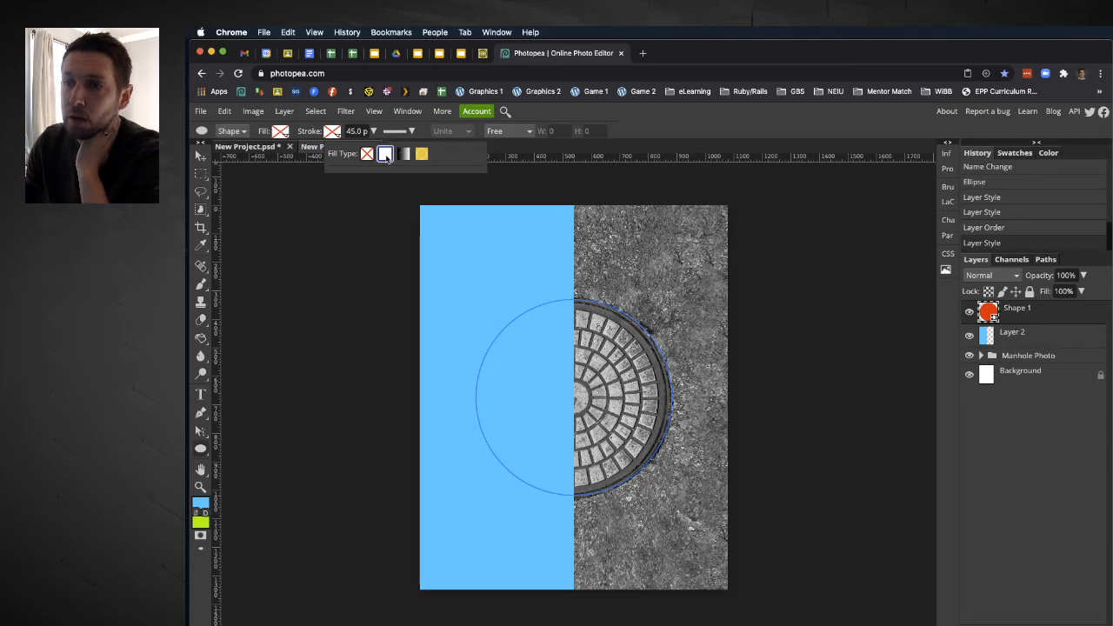
# Give the circle a solid stroke in dark grey with hex colour 252525.
pyautogui.click(385, 154)
pyautogui.click(345, 179)
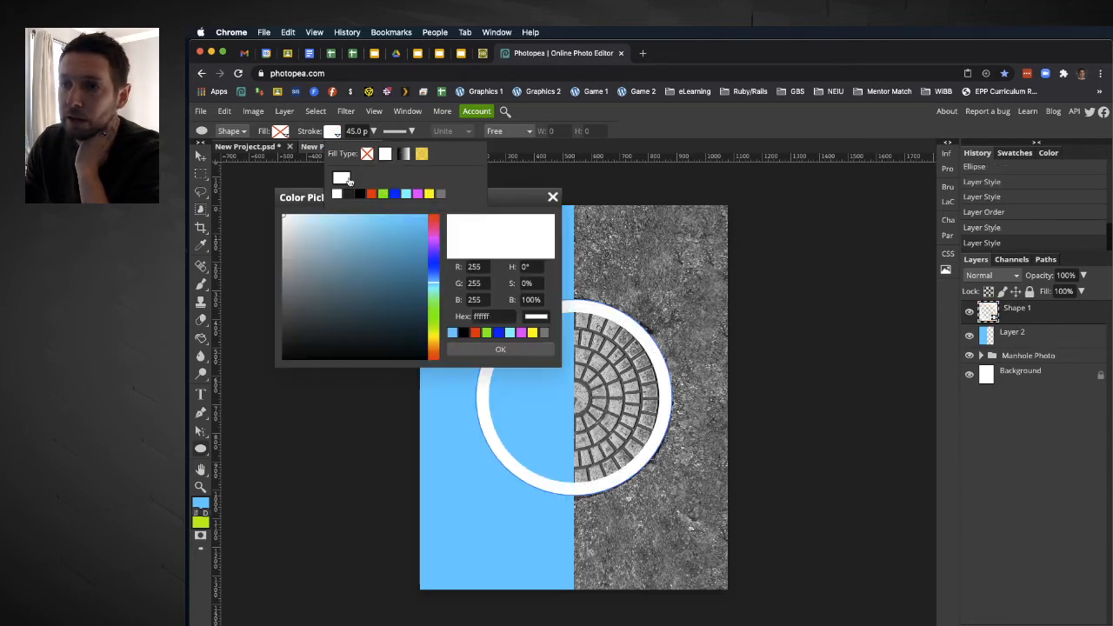
pyautogui.moveTo(291, 335); pyautogui.dragTo(276, 342)
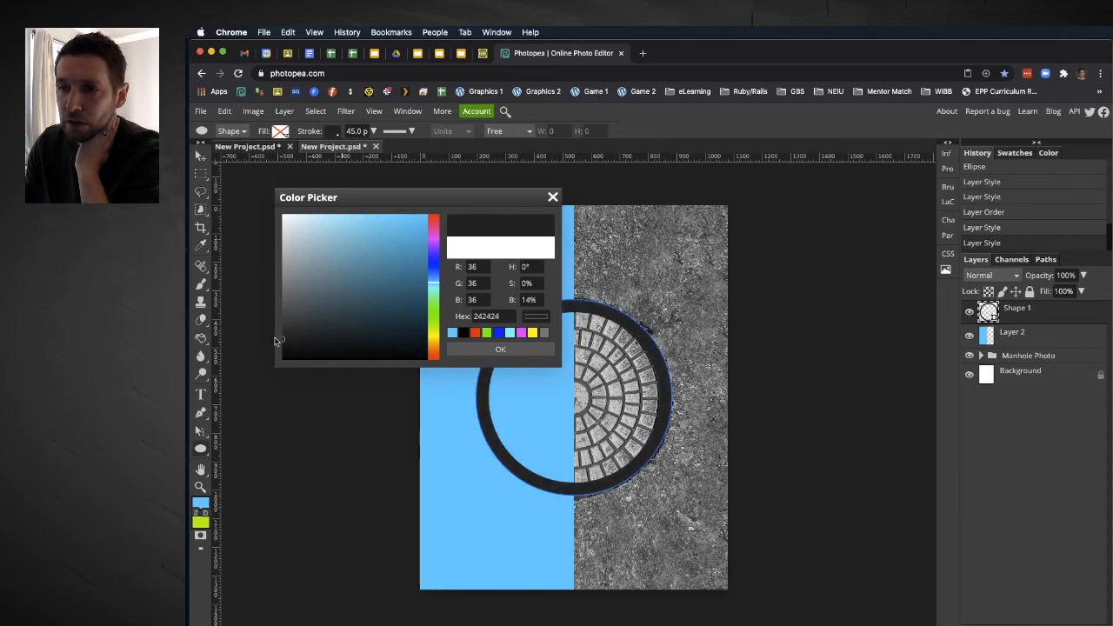
pyautogui.doubleClick(484, 316)
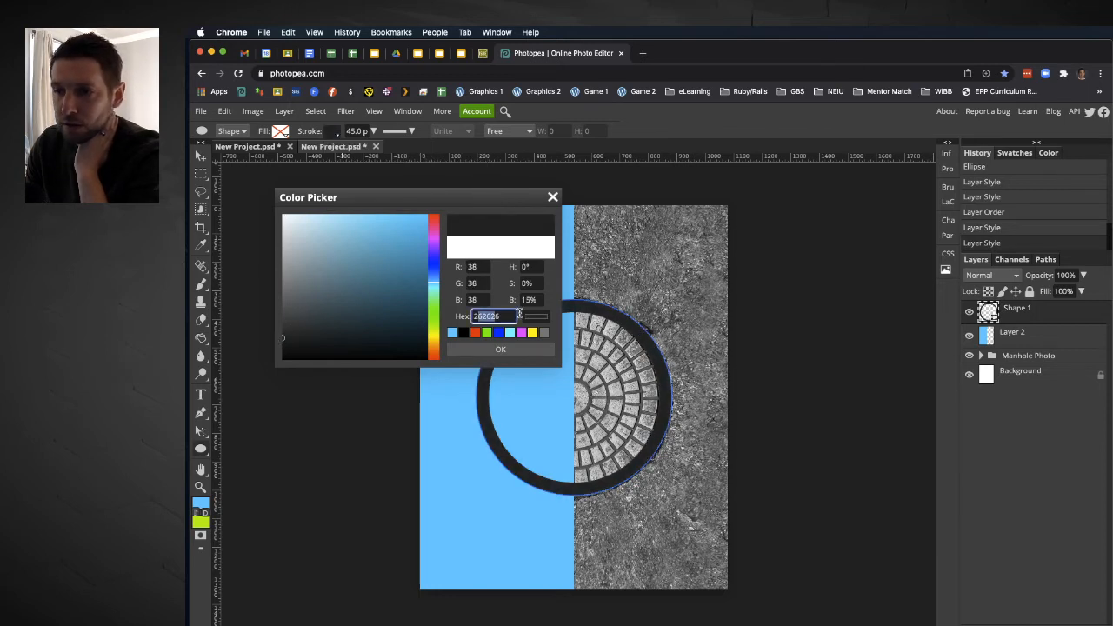
pyautogui.write('2525')
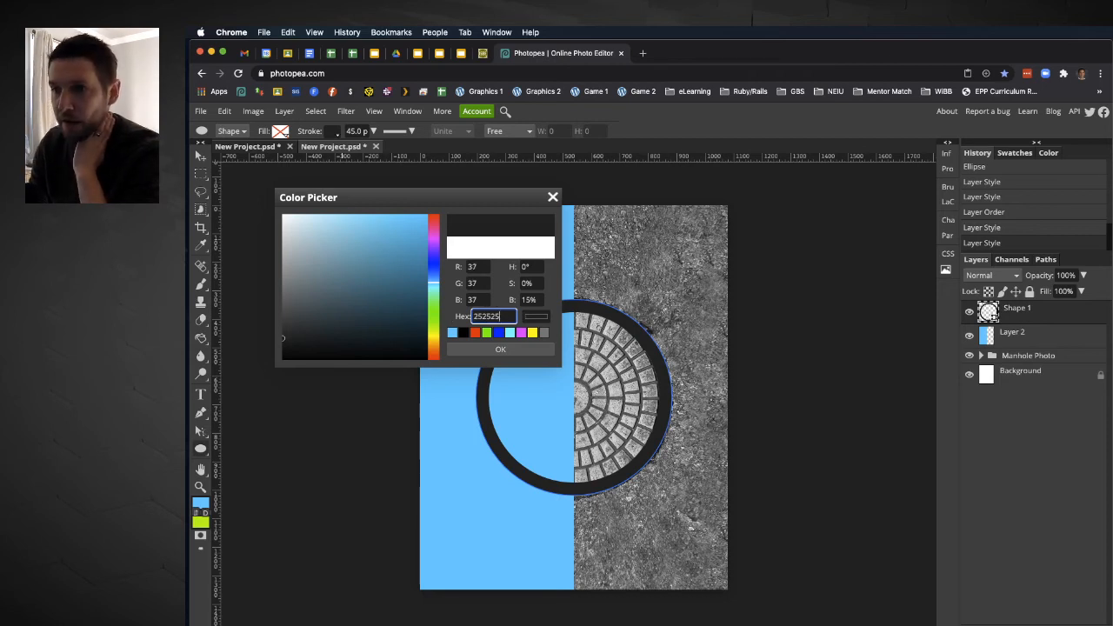
pyautogui.click(539, 349)
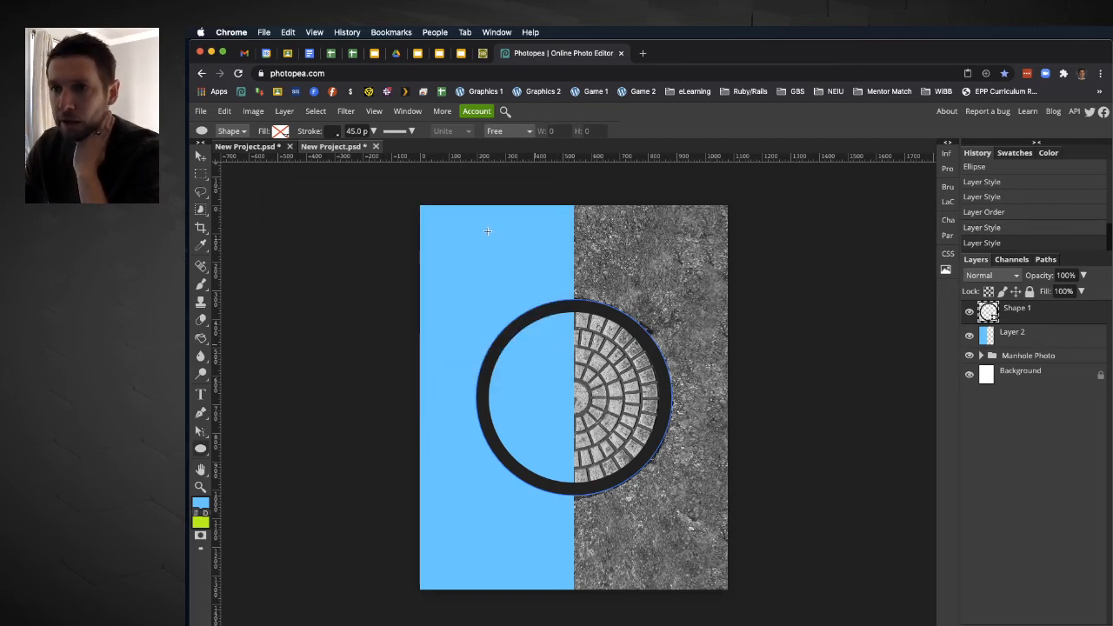
# Set the circle's stroke width to 20 px.
pyautogui.doubleClick(353, 131)
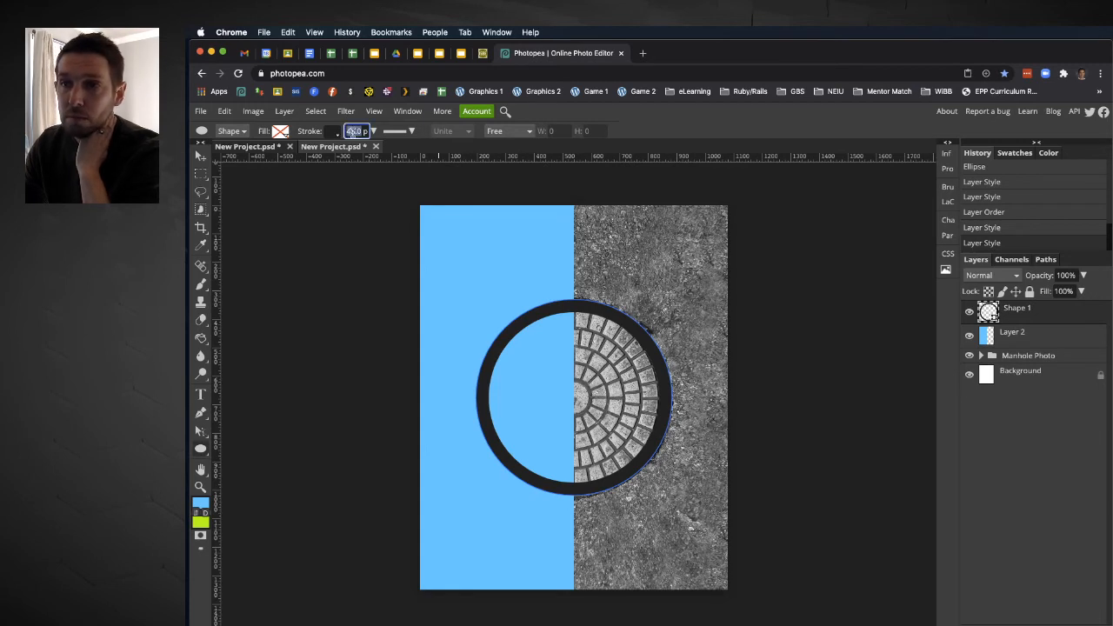
pyautogui.write('20')
pyautogui.press('Return')
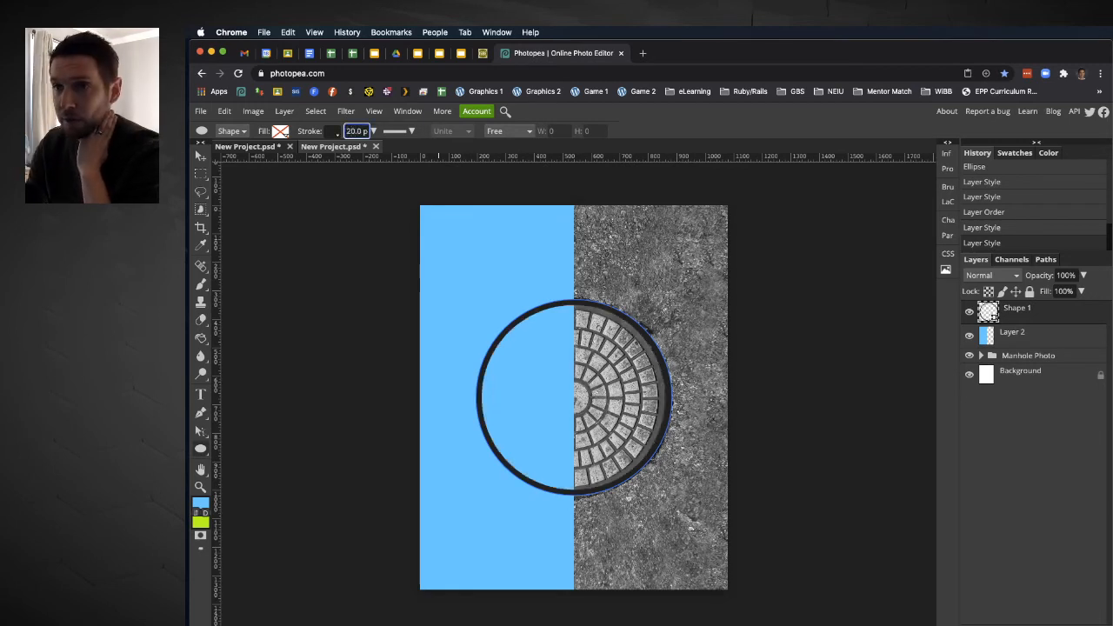
# Try the Center stroke position on the circle, and return it to Inside.
pyautogui.click(400, 132)
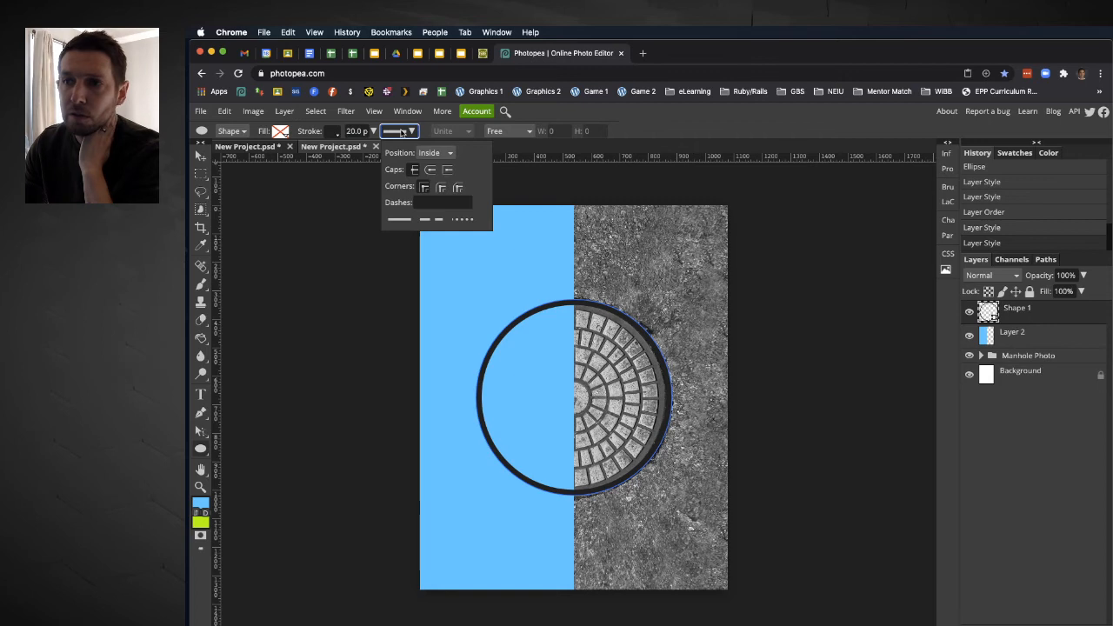
pyautogui.click(441, 153)
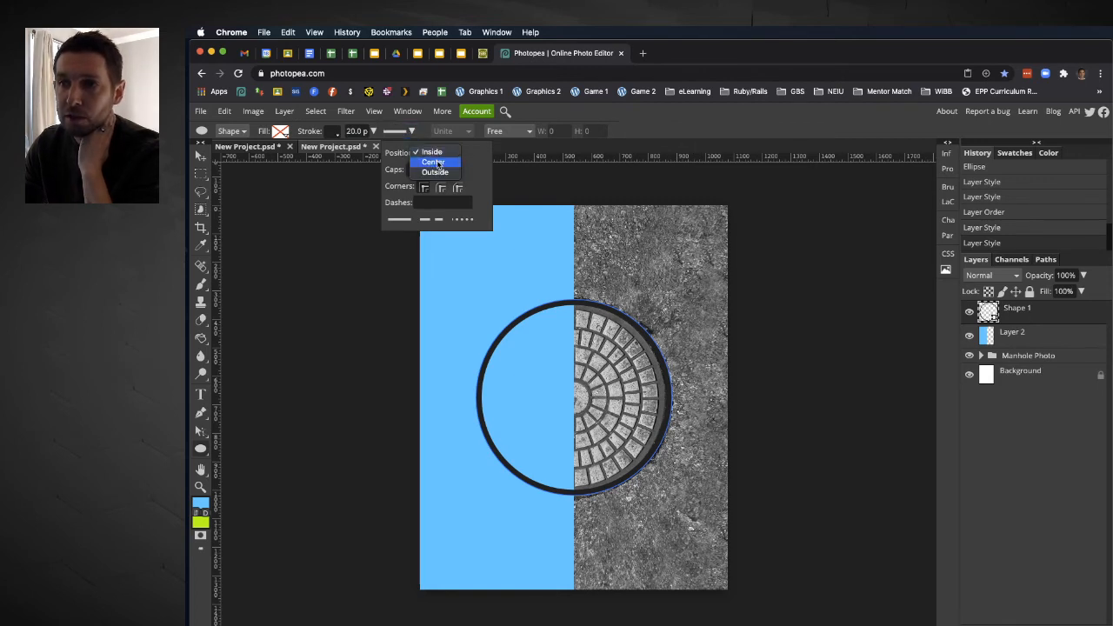
pyautogui.click(437, 164)
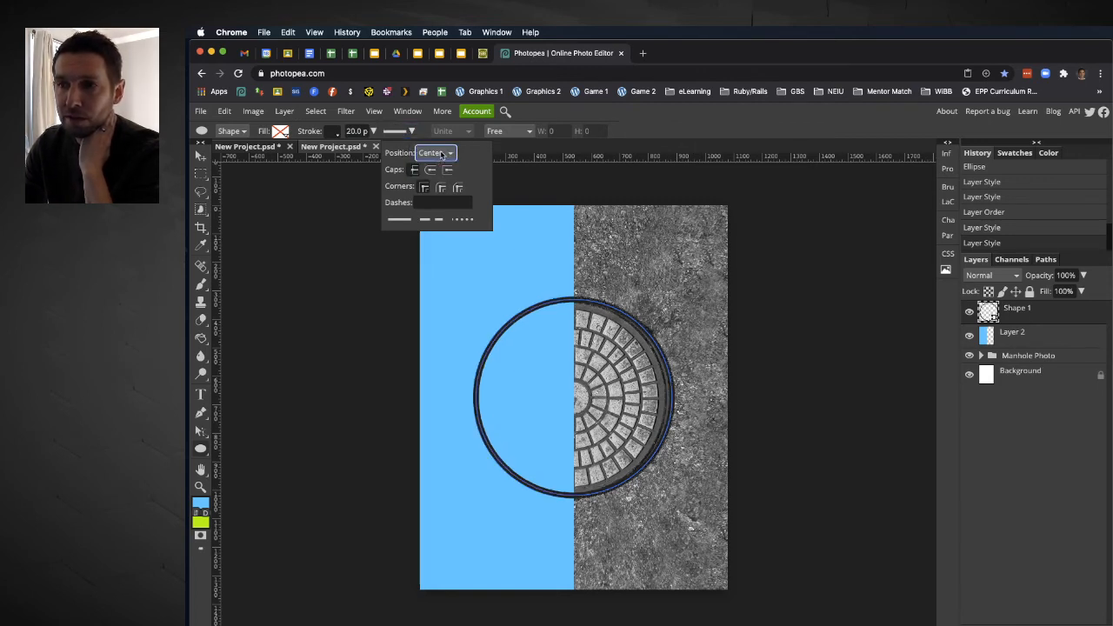
pyautogui.click(441, 154)
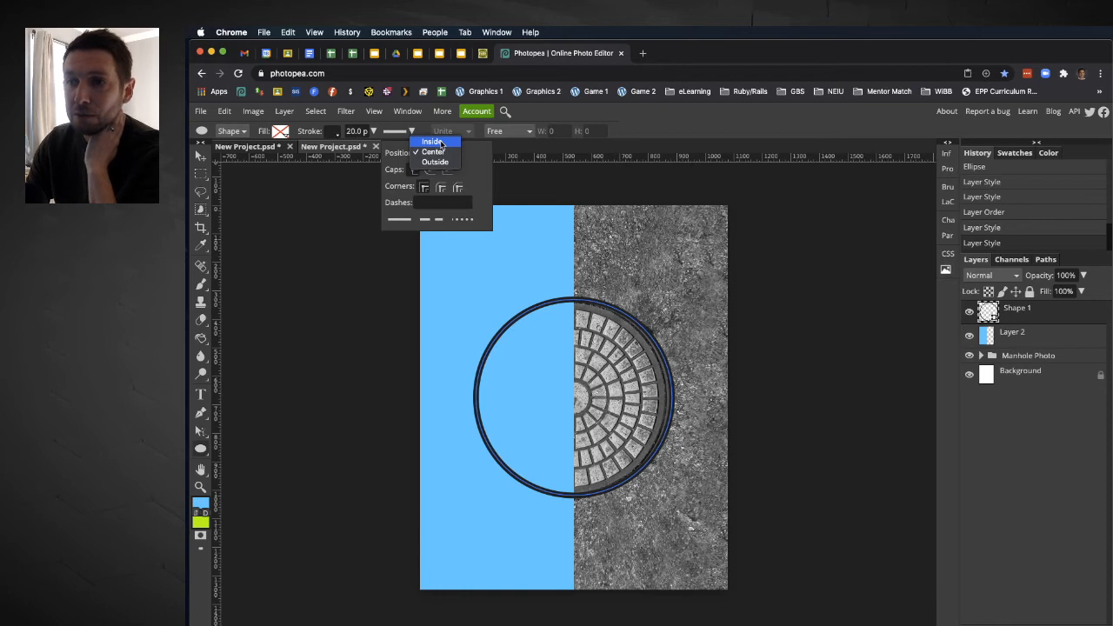
pyautogui.click(441, 153)
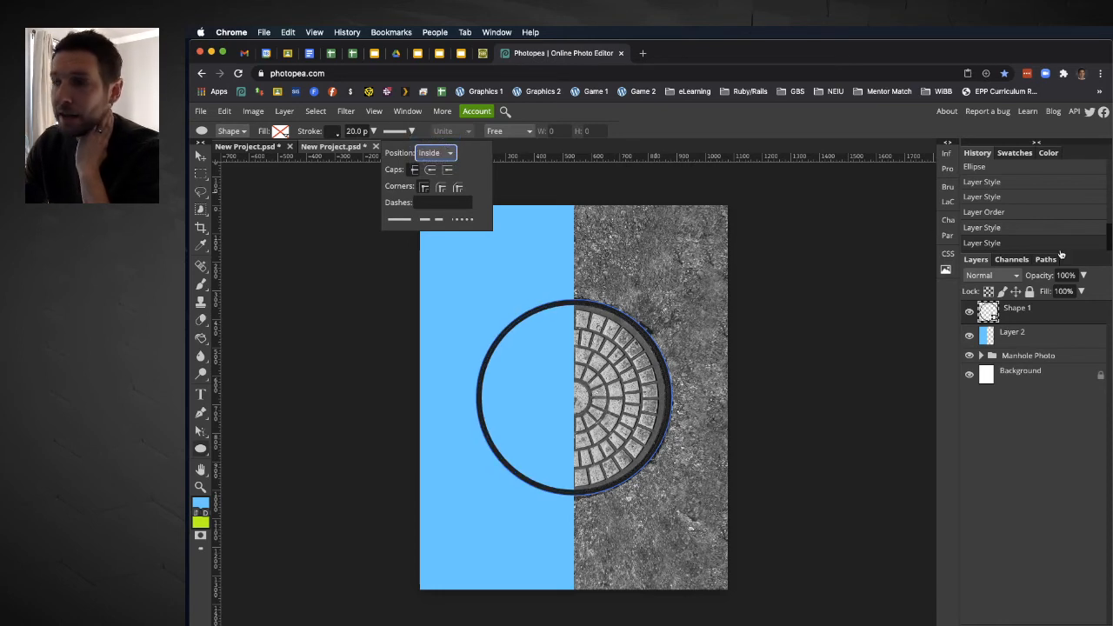
# Duplicate the circle's shape layer.
pyautogui.click(1044, 310)
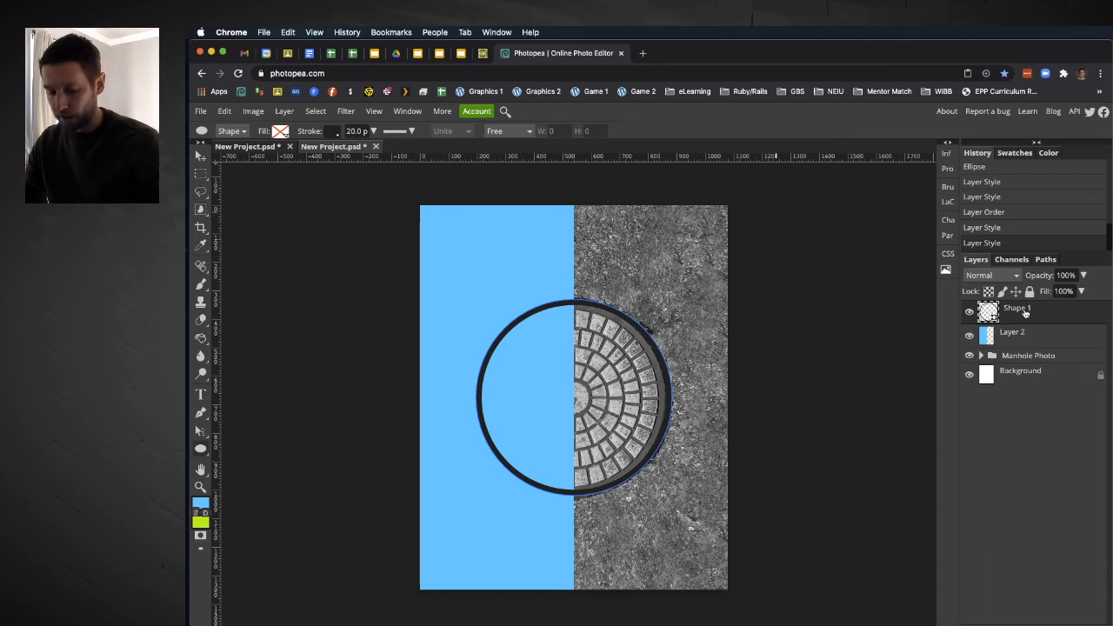
pyautogui.press('super+j')
pyautogui.rightClick(1025, 313)
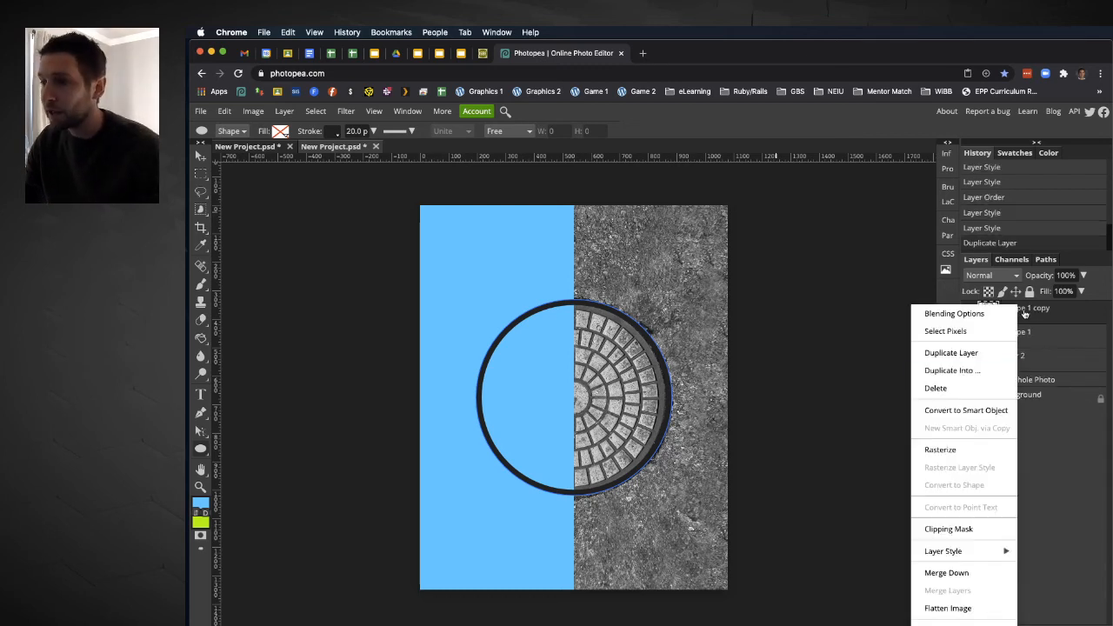
pyautogui.click(1055, 311)
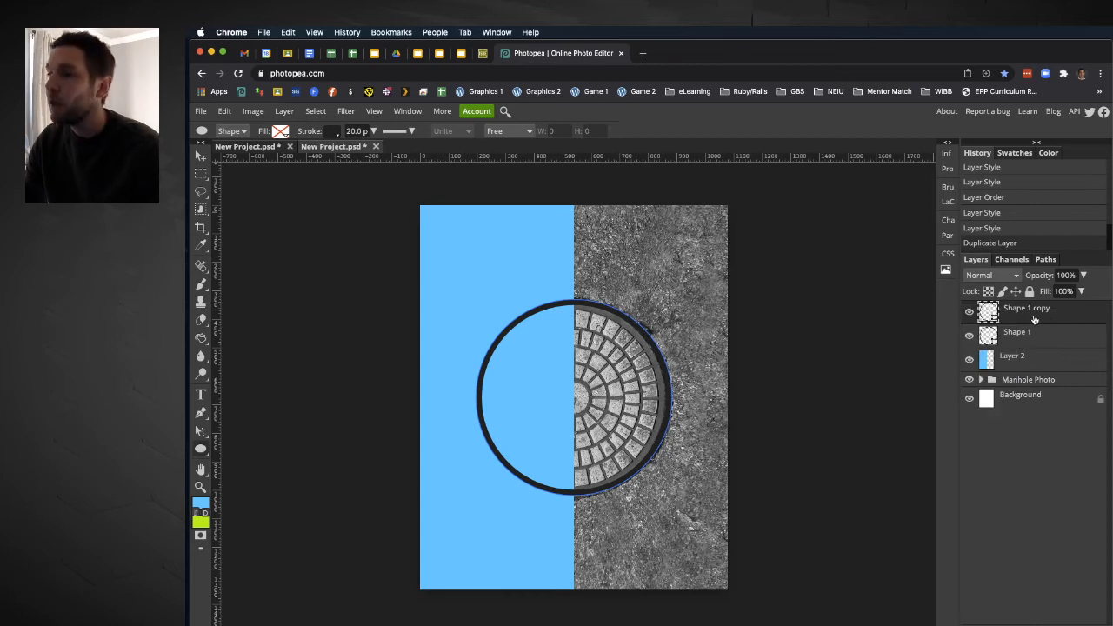
# Set the stroke width of the original circle, beneath the copy, to 45 px.
pyautogui.click(1023, 337)
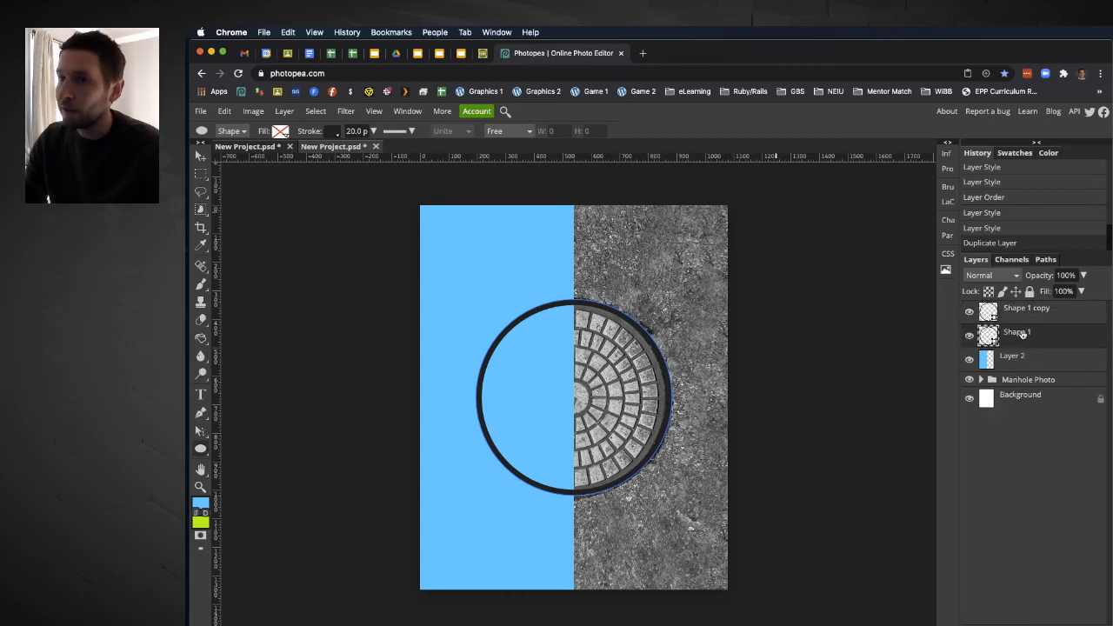
pyautogui.click(357, 131)
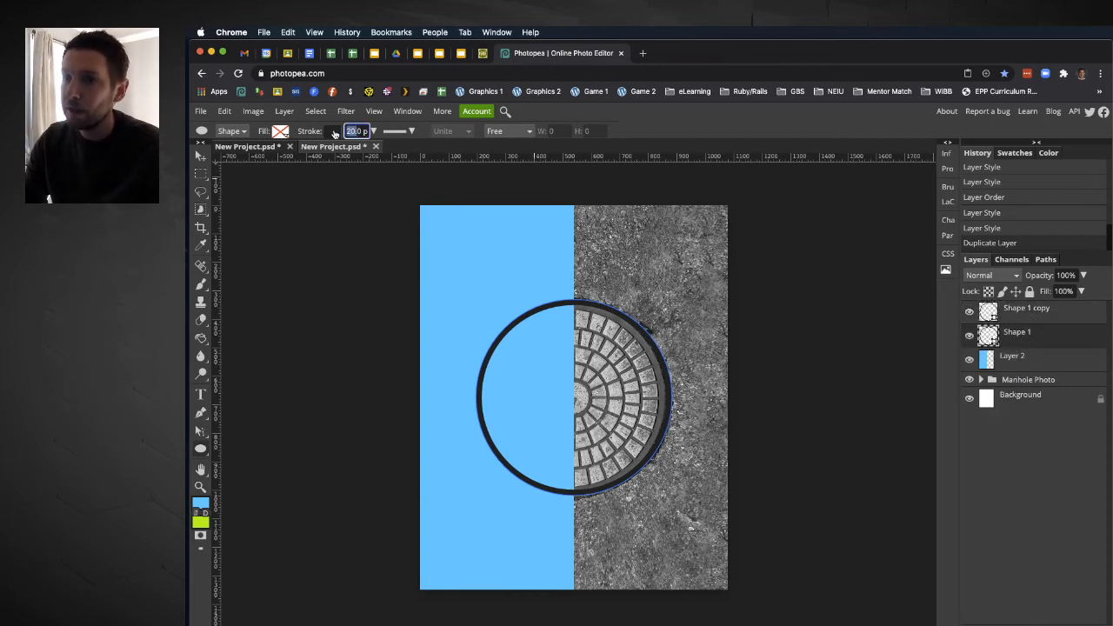
pyautogui.write('450')
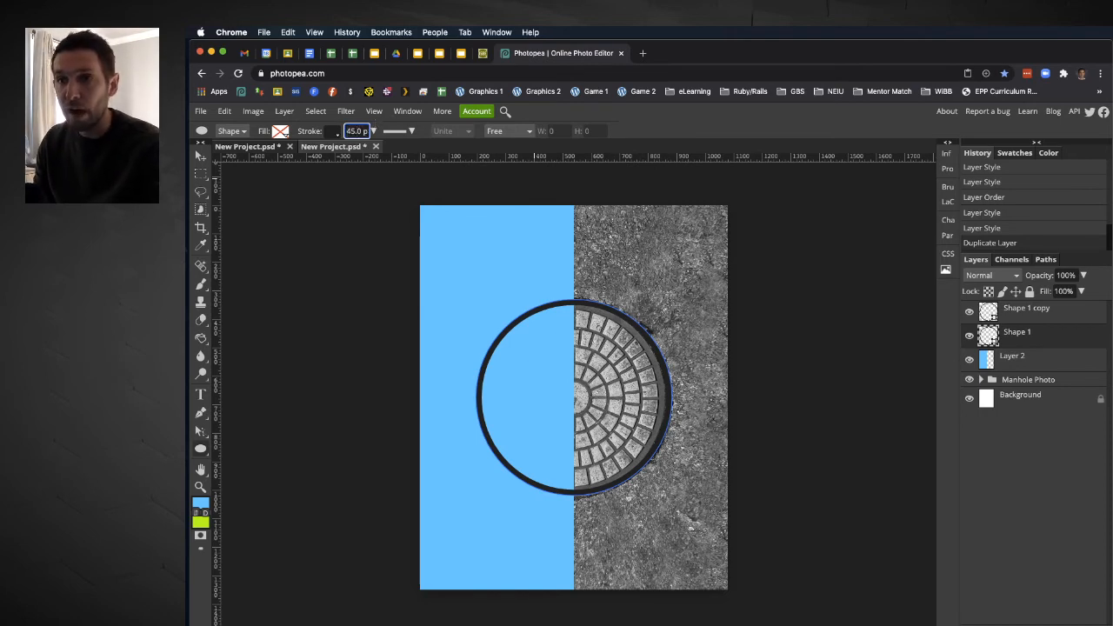
pyautogui.press('Return')
# Change the stroke colour of the lower, 45 px circle to white.
pyautogui.click(337, 133)
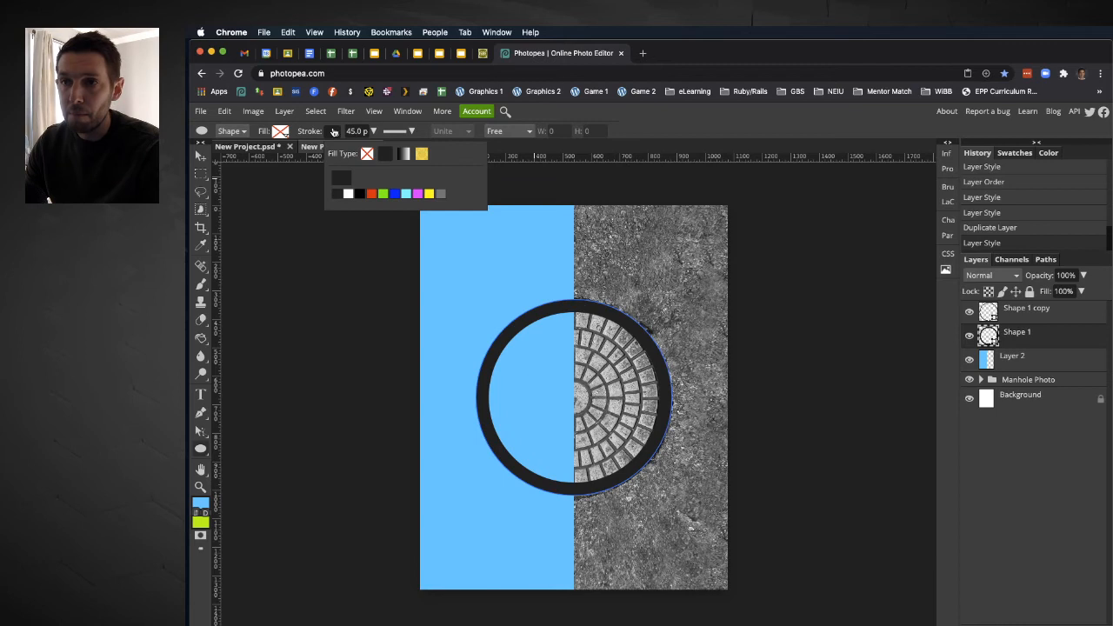
pyautogui.click(348, 194)
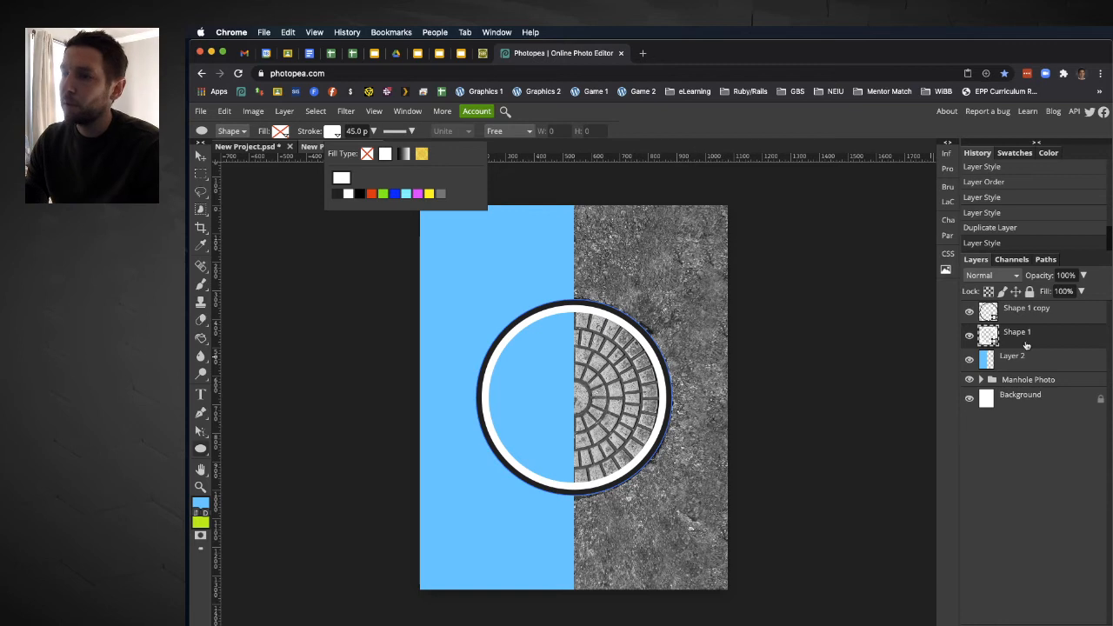
# Group the two circle shape layers into a folder named Tire.
pyautogui.click(1059, 314)
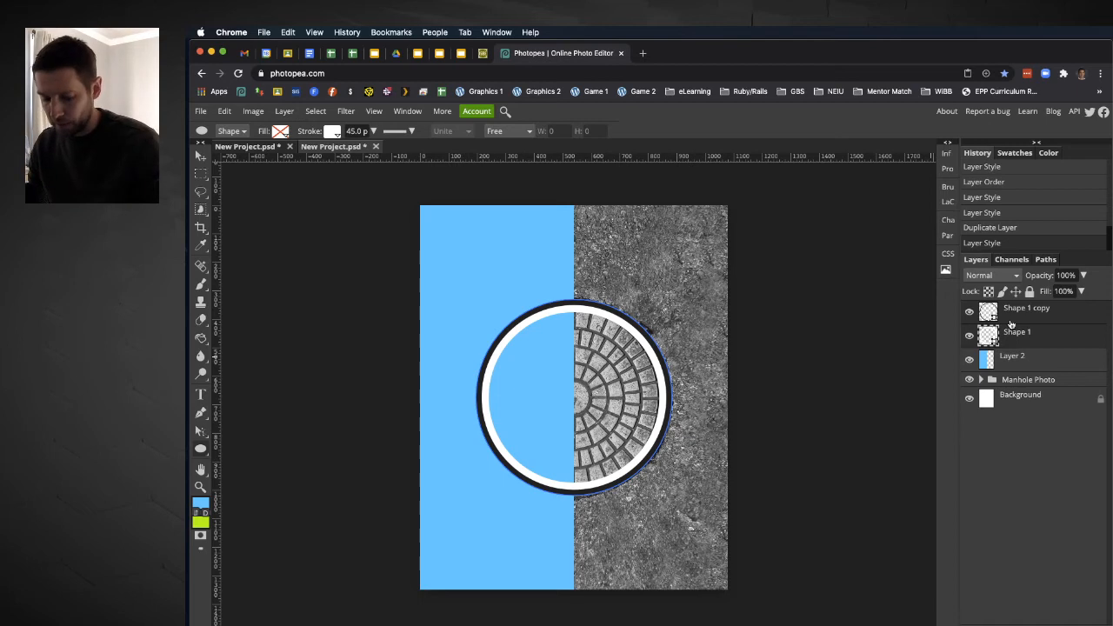
pyautogui.click(285, 111)
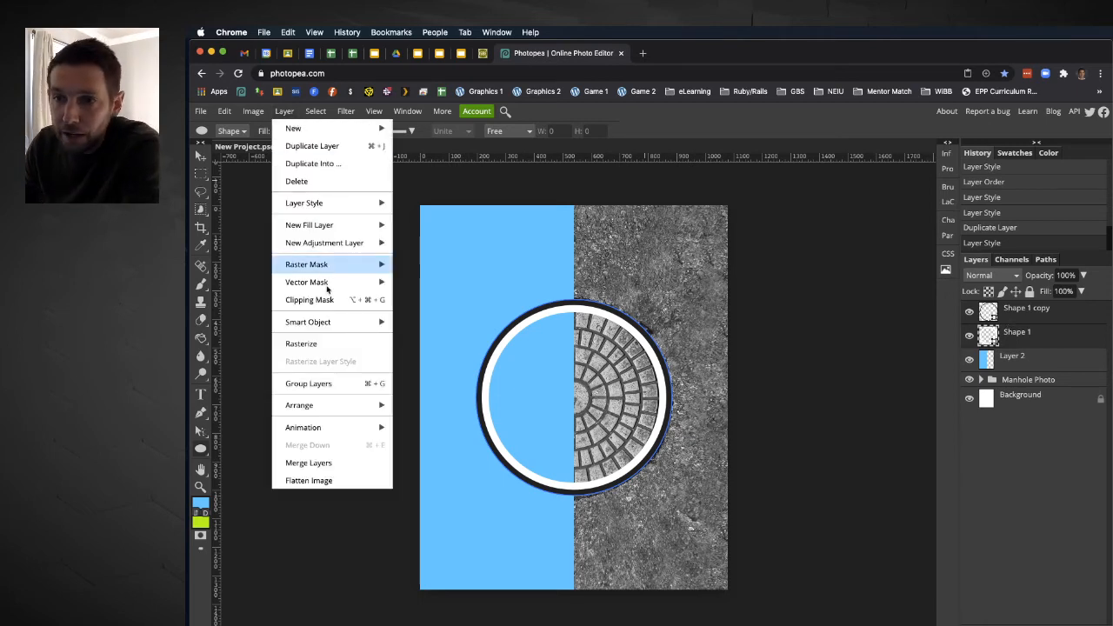
pyautogui.click(339, 383)
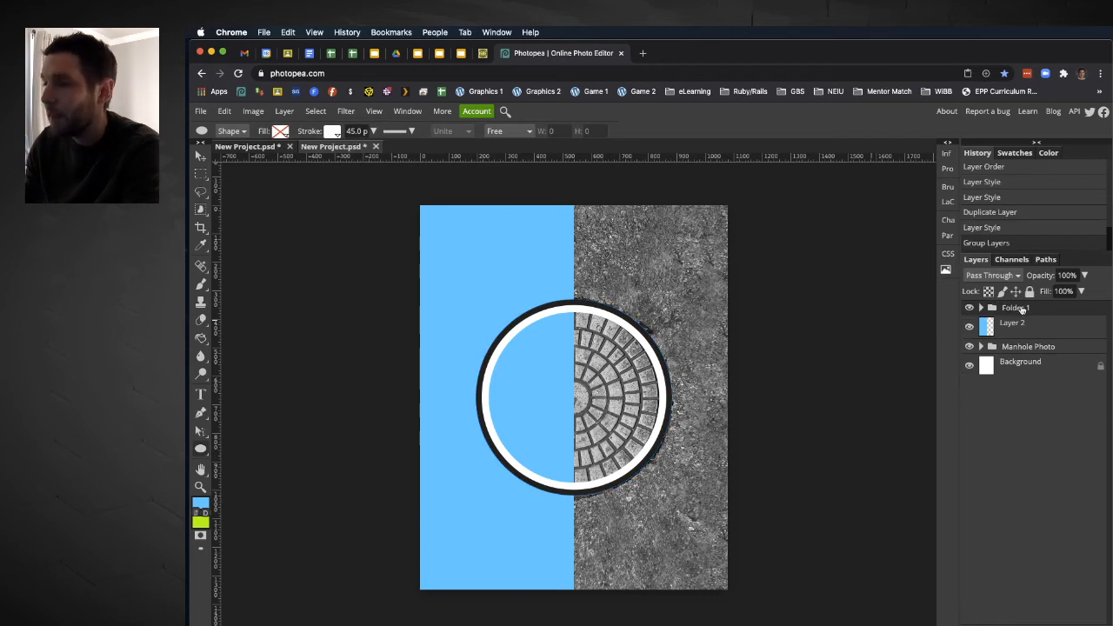
pyautogui.doubleClick(1020, 308)
pyautogui.write('Tire')
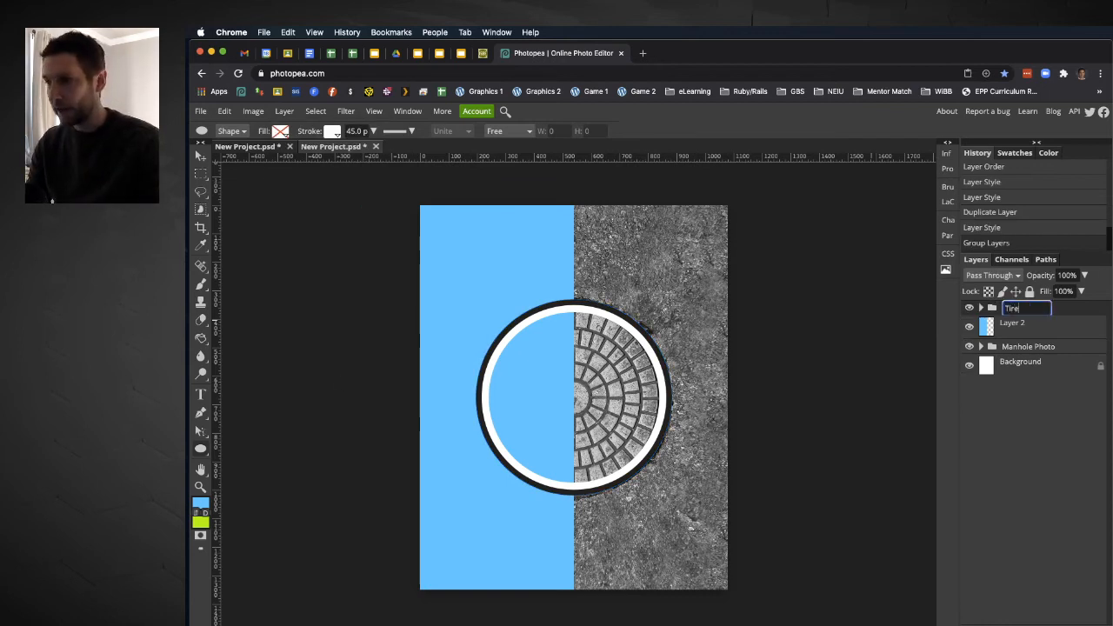
pyautogui.press('Return')
# Select the blue half of the poster with a rectangular selection and mask the Tire folder to it.
pyautogui.press('m')
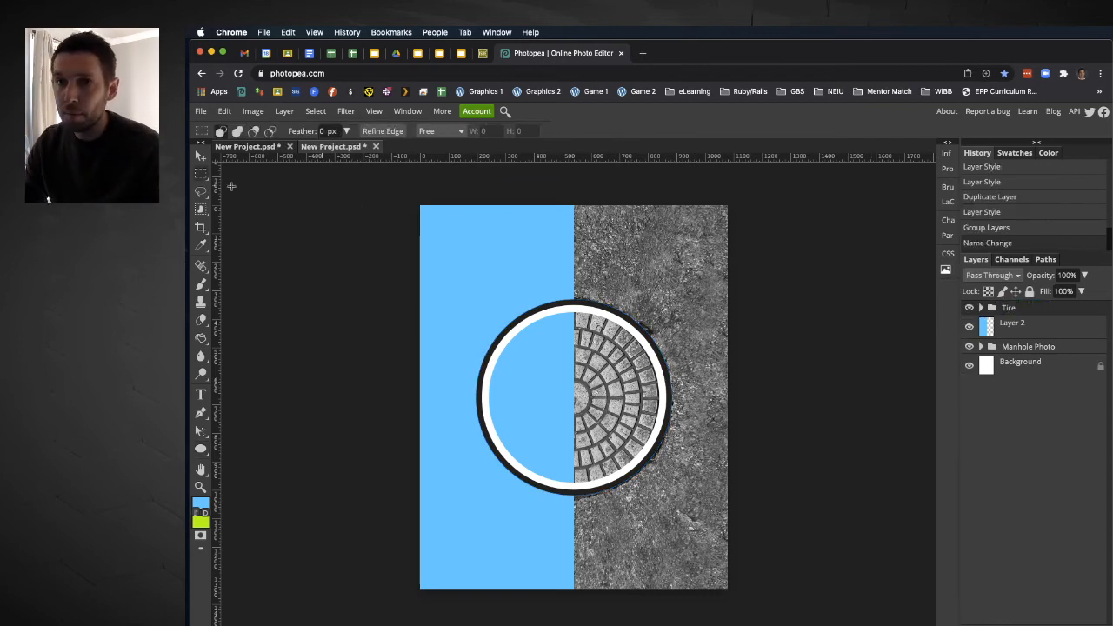
pyautogui.moveTo(408, 189); pyautogui.dragTo(576, 619)
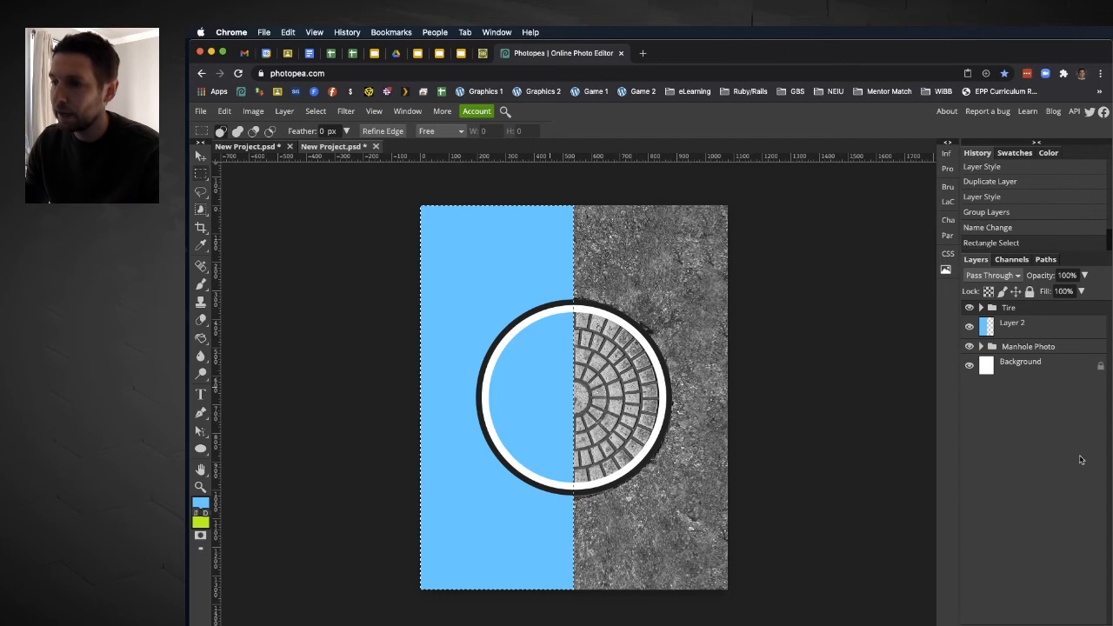
pyautogui.click(1017, 625)
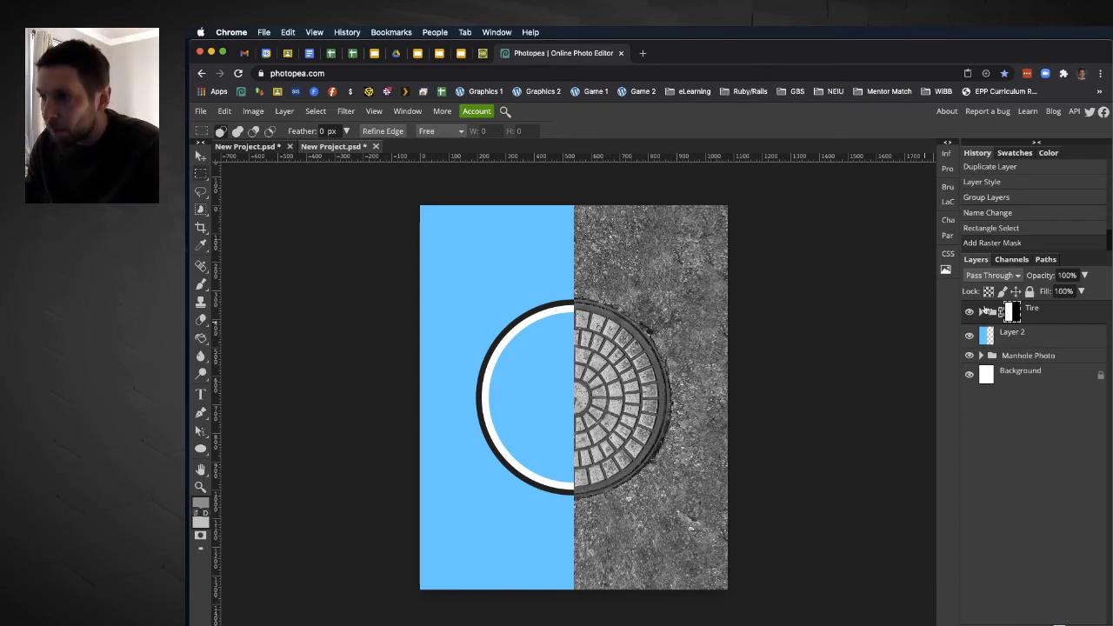
# Scale both circle shapes inside the Tire folder to 101.89% with Free Transform, extending them slightly downward to match the manhole rim.
pyautogui.click(982, 310)
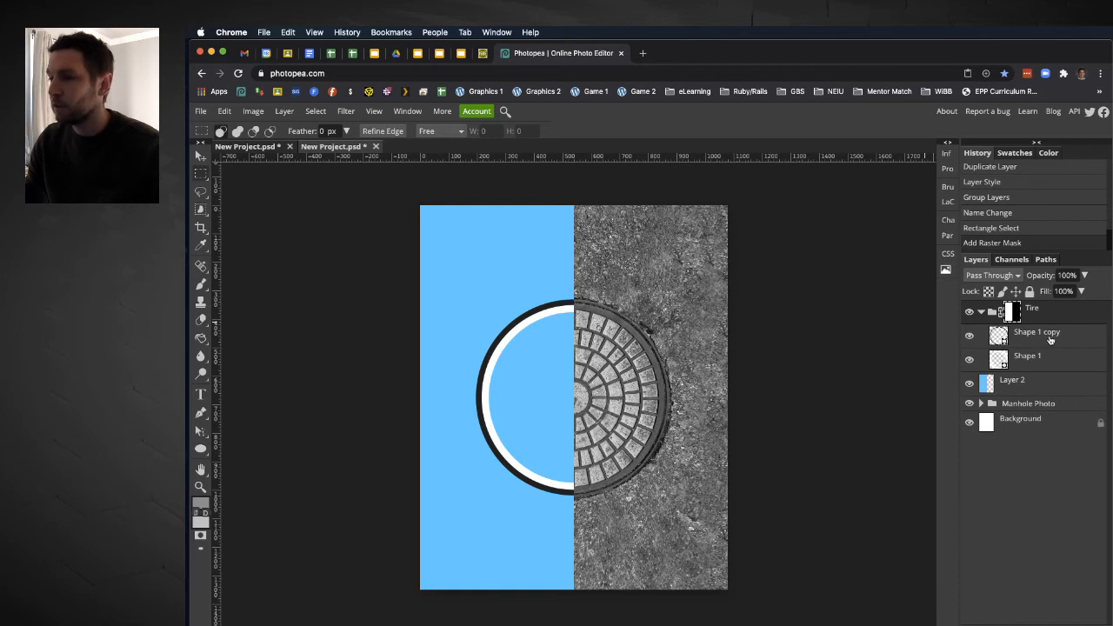
pyautogui.click(1050, 340)
pyautogui.click(1048, 358)
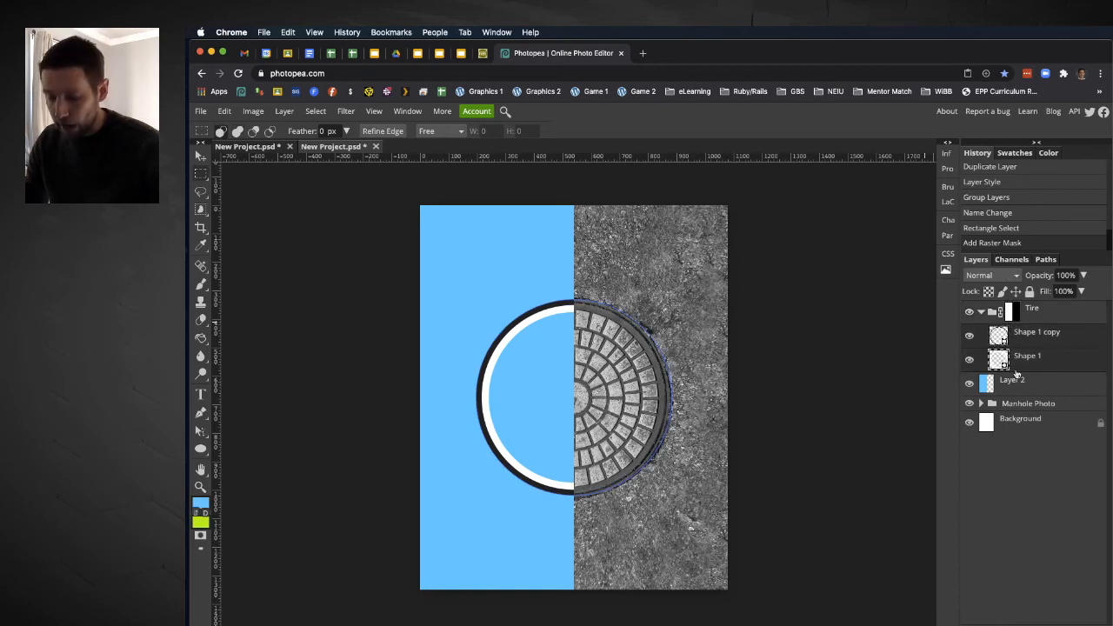
pyautogui.click(199, 155)
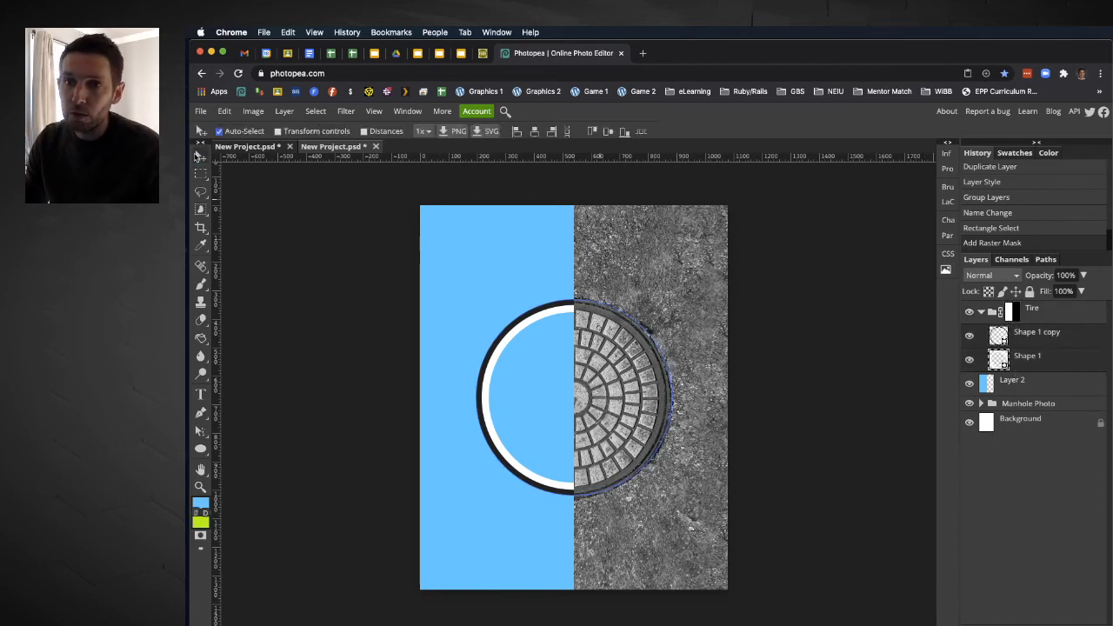
pyautogui.click(300, 132)
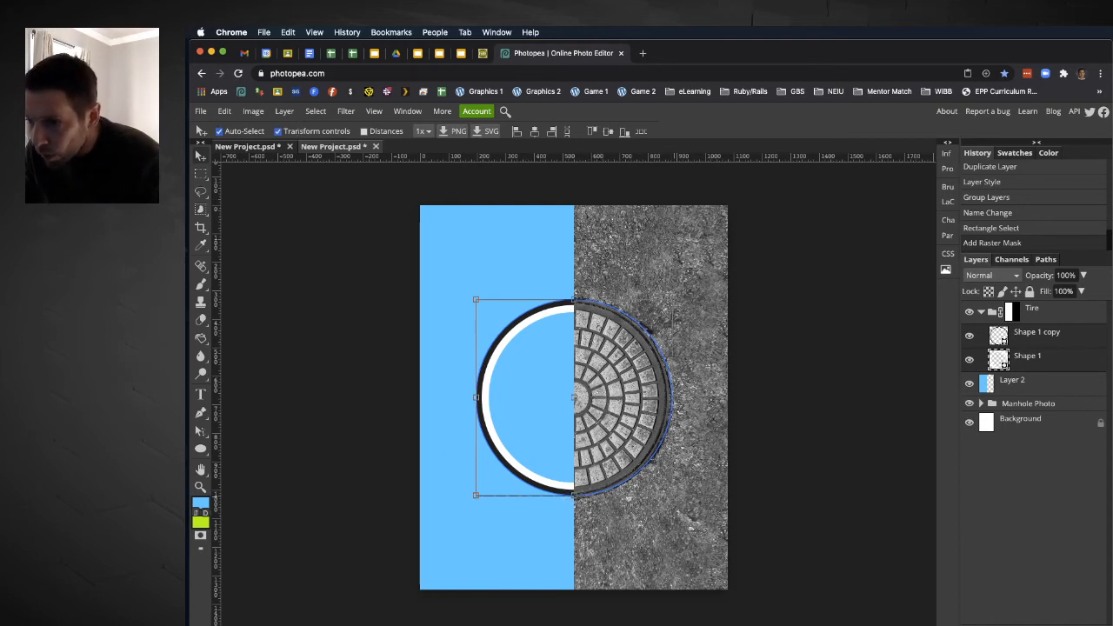
pyautogui.moveTo(673, 496)
pyautogui.mouseDown()
pyautogui.moveTo(663, 488)
pyautogui.moveTo(675, 498)
pyautogui.mouseUp()
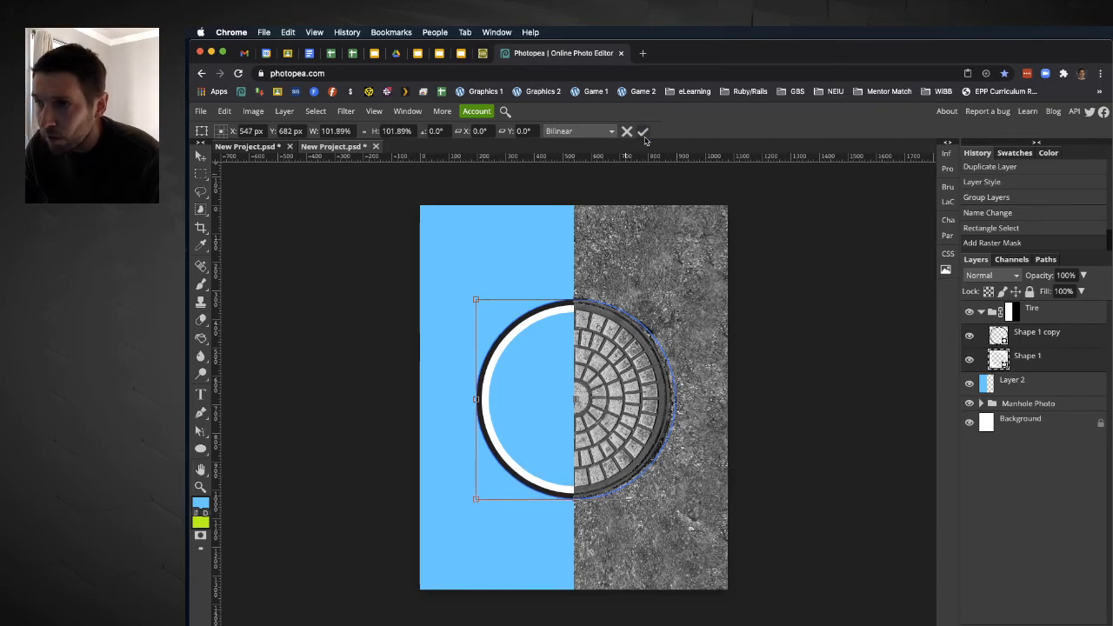
pyautogui.press('Return')
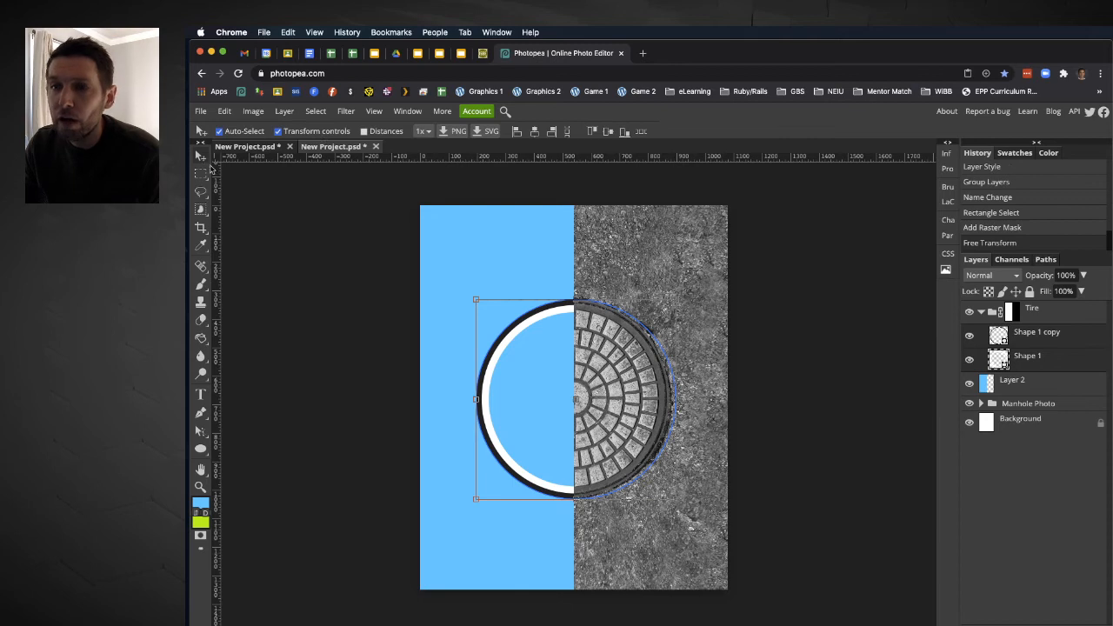
# Turn off the transform controls, nudge the circle shapes slightly upward, and collapse and deselect the Tire folder.
pyautogui.click(319, 132)
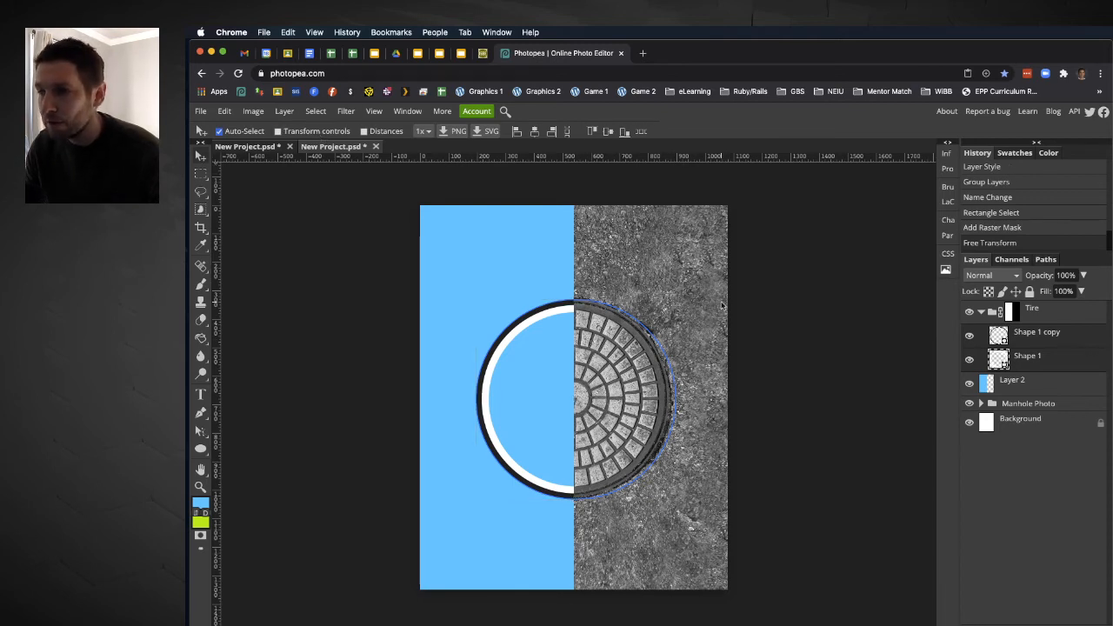
pyautogui.press('Up')
pyautogui.press('Up')
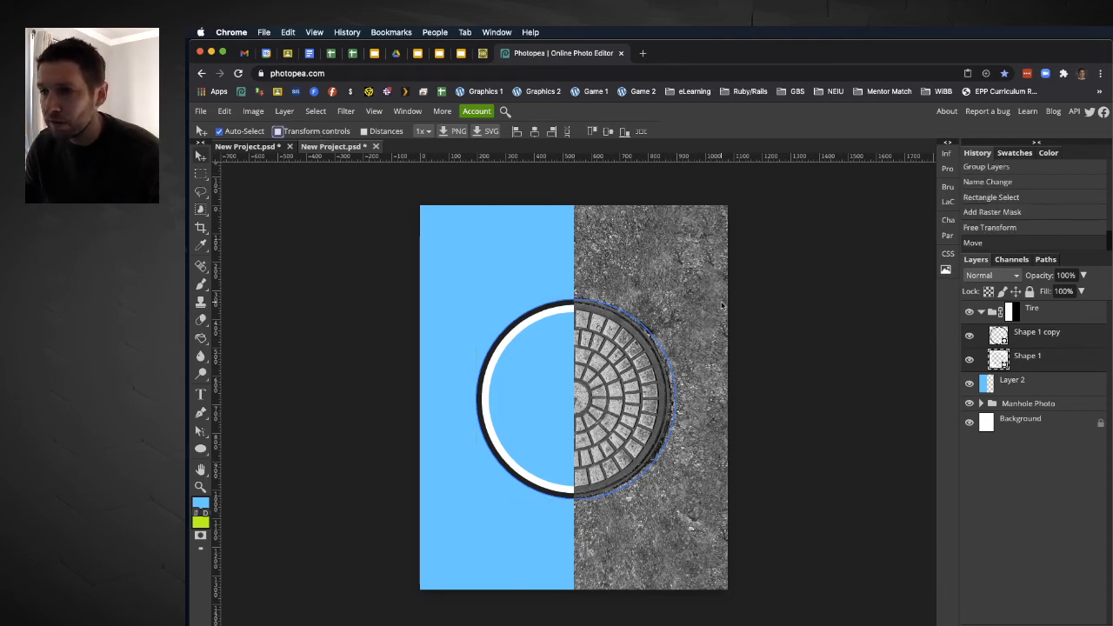
pyautogui.click(982, 312)
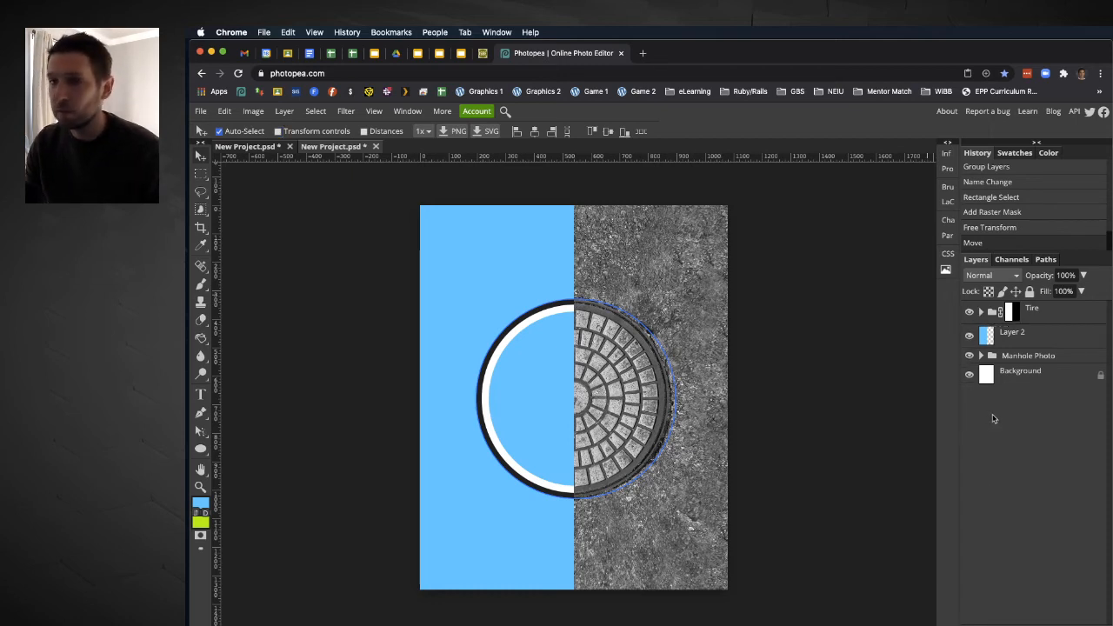
pyautogui.click(847, 462)
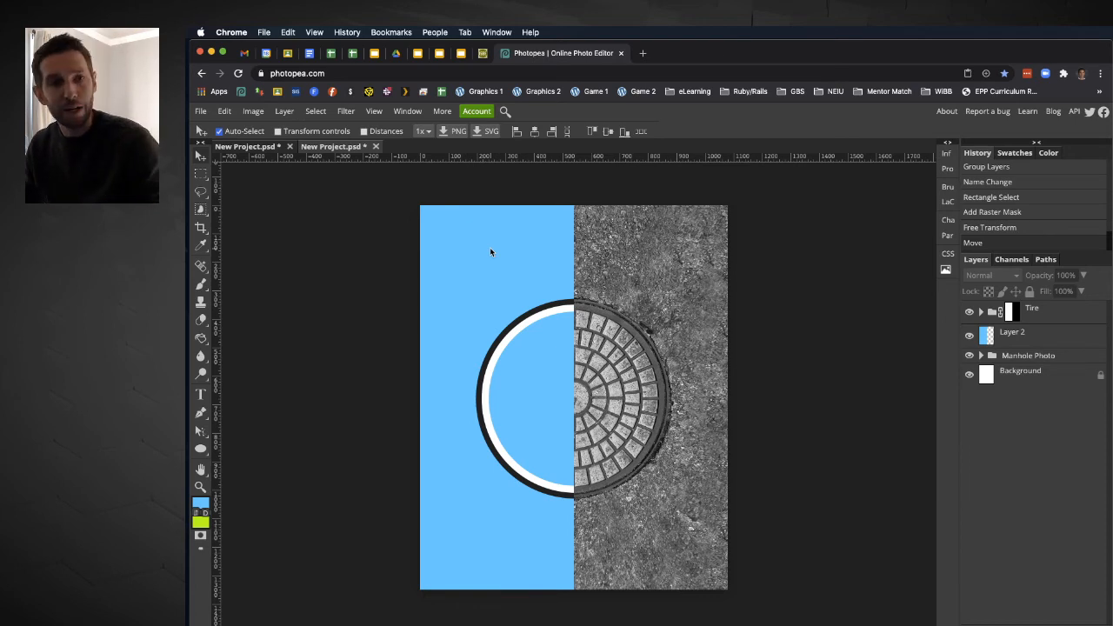
# Set up the Type tool with Open Sans ExtraBold at a size of 120 px.
pyautogui.click(200, 394)
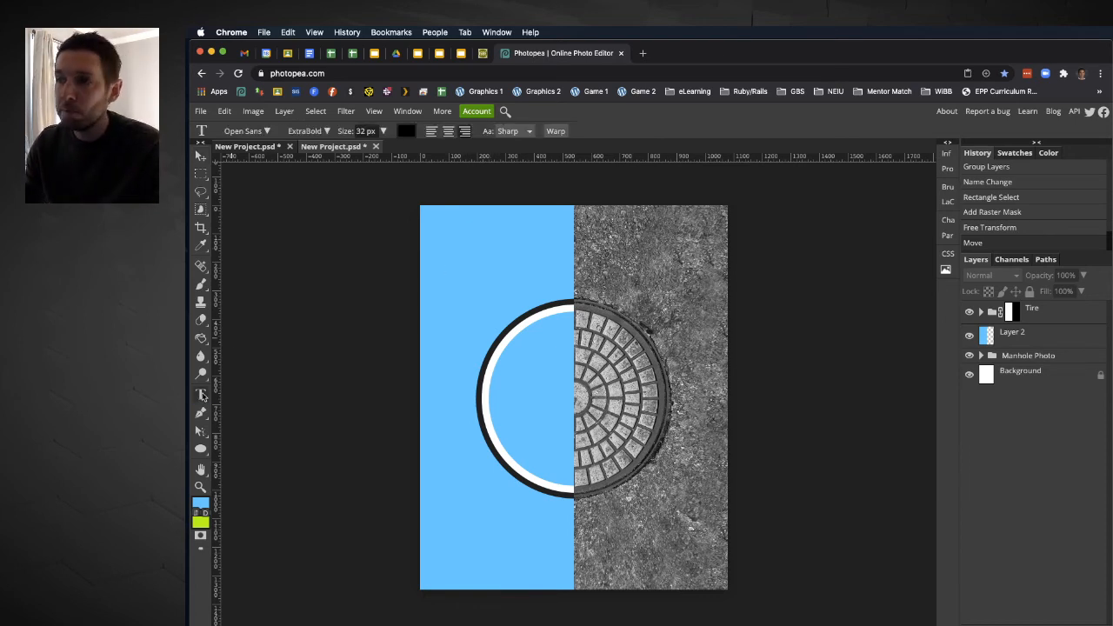
pyautogui.click(949, 220)
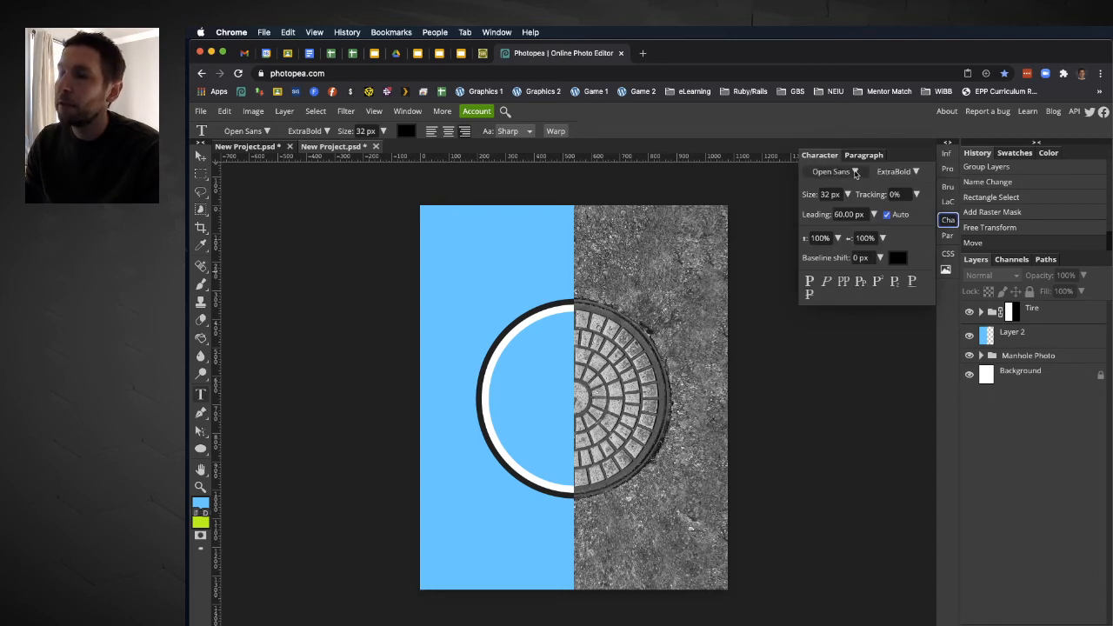
pyautogui.click(856, 173)
pyautogui.click(856, 173)
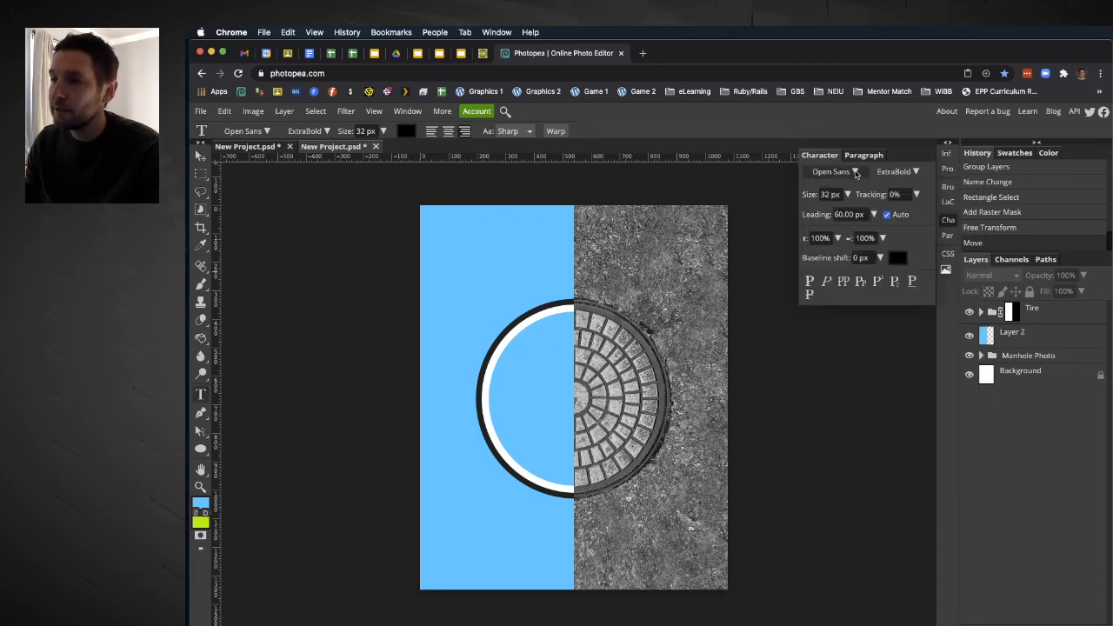
pyautogui.click(913, 173)
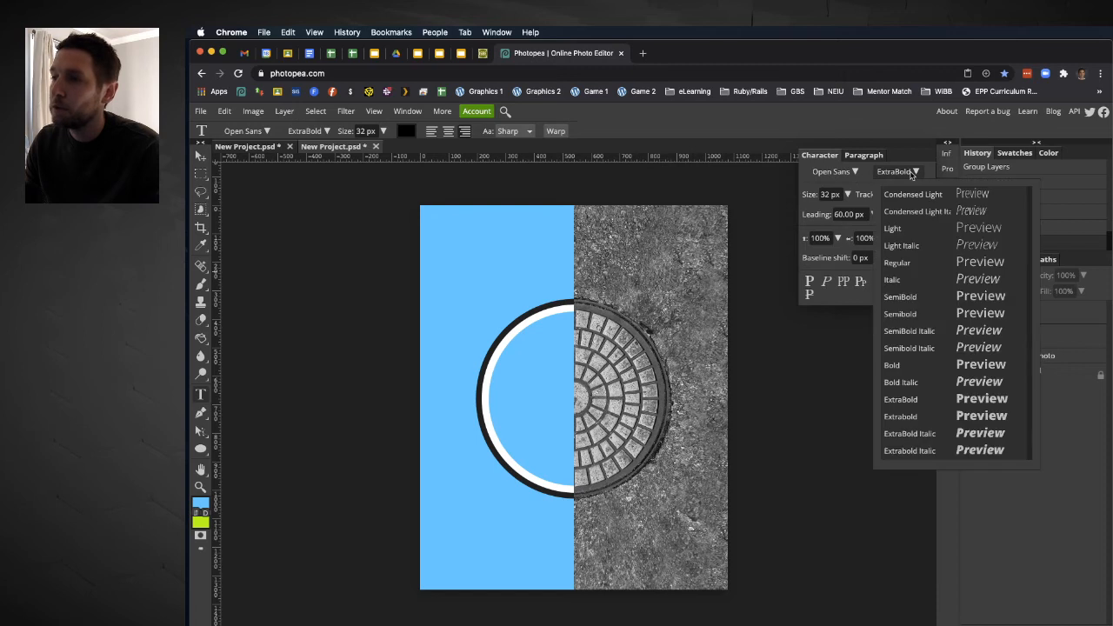
pyautogui.click(913, 173)
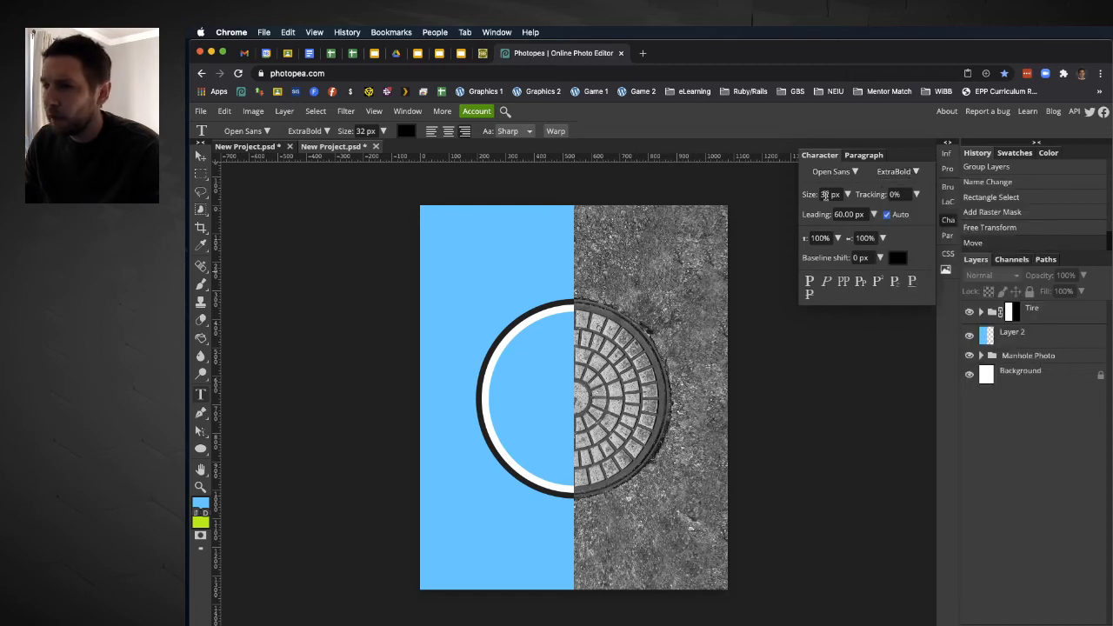
pyautogui.click(829, 195)
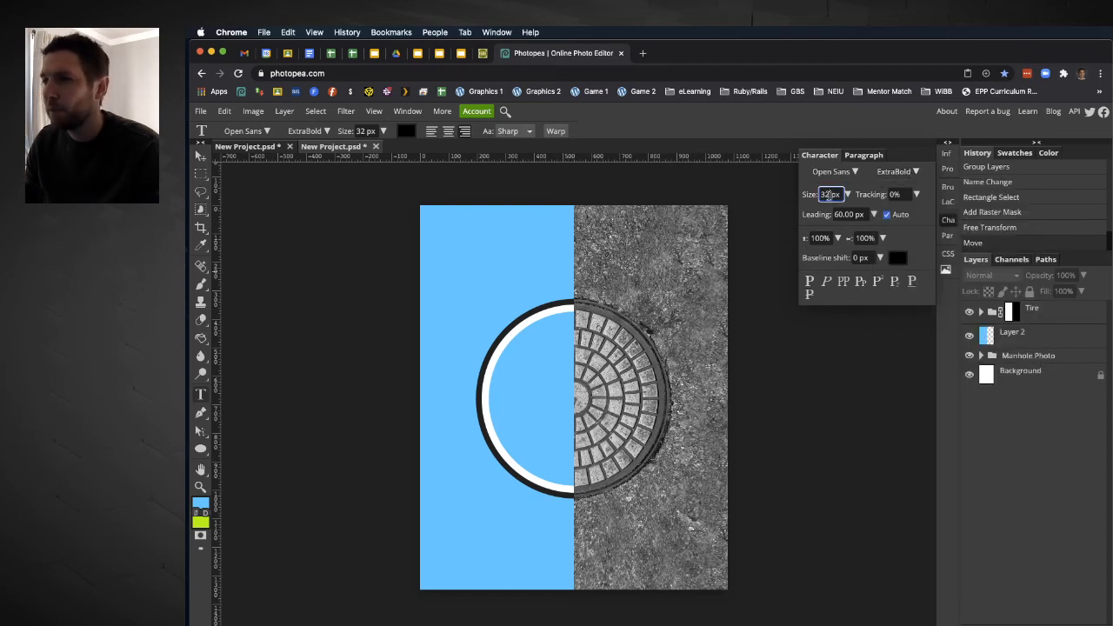
pyautogui.moveTo(829, 195); pyautogui.dragTo(796, 193)
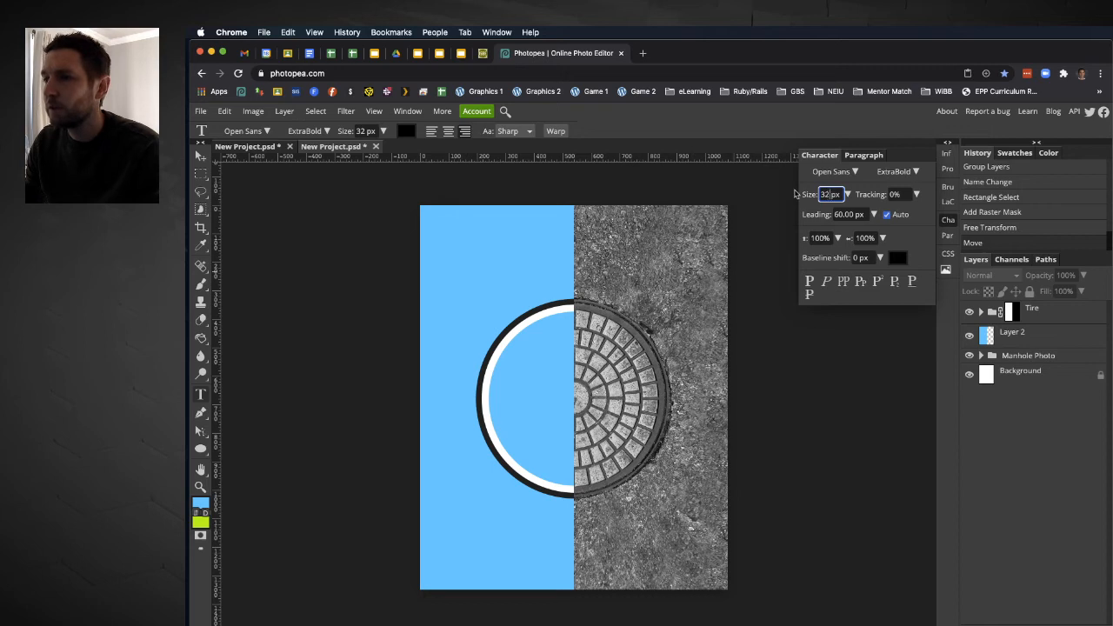
pyautogui.write('120')
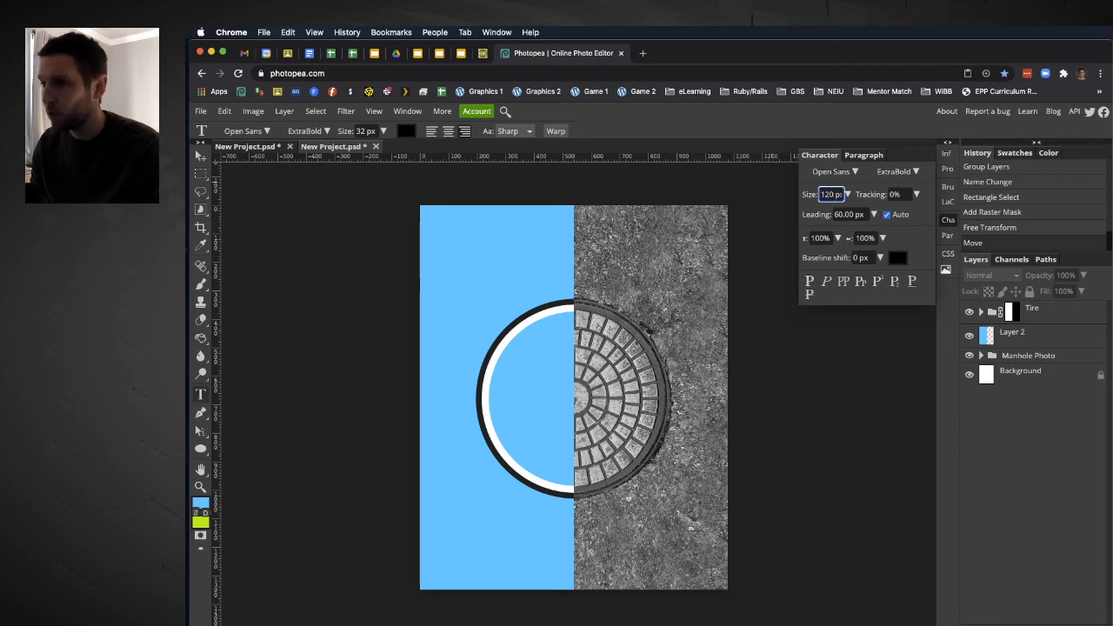
pyautogui.press('Return')
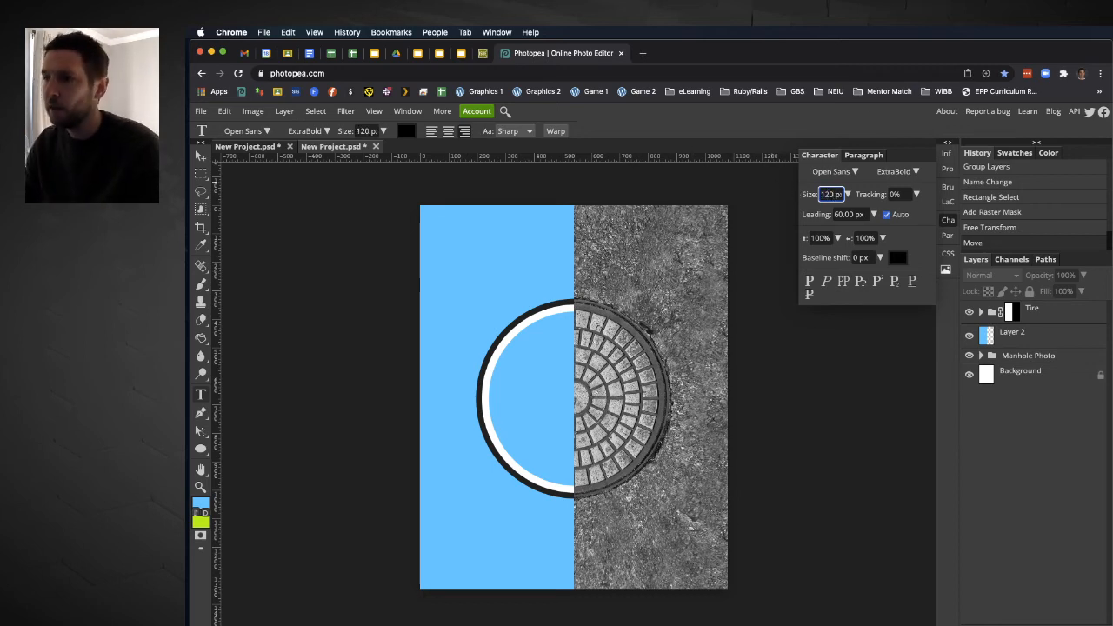
# Set the paragraph alignment to left and the text colour to white.
pyautogui.click(864, 155)
pyautogui.click(810, 173)
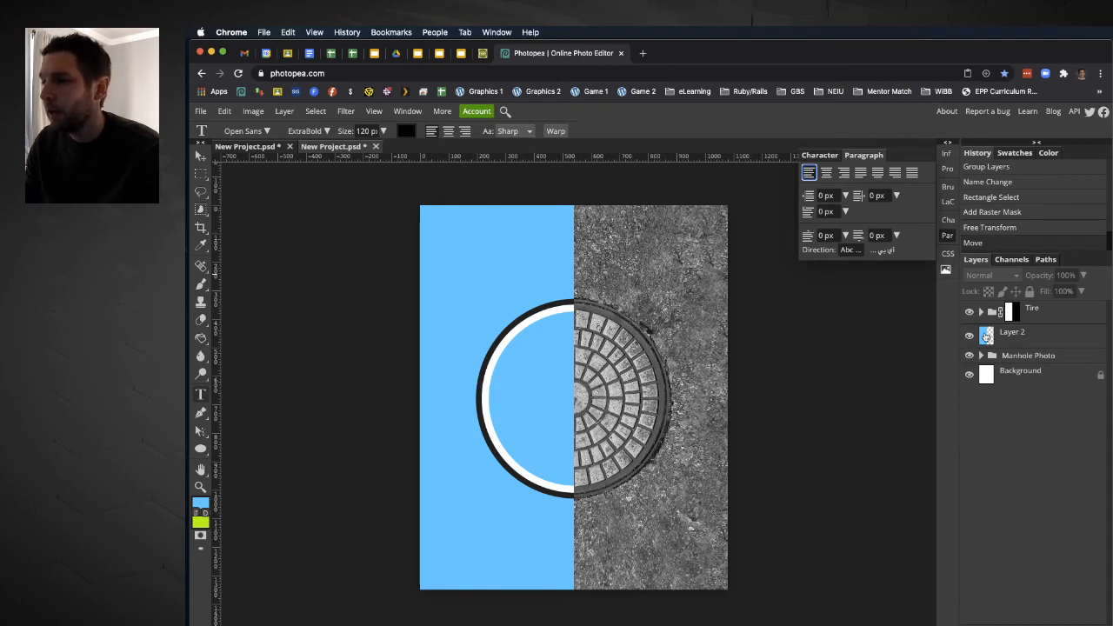
pyautogui.click(823, 155)
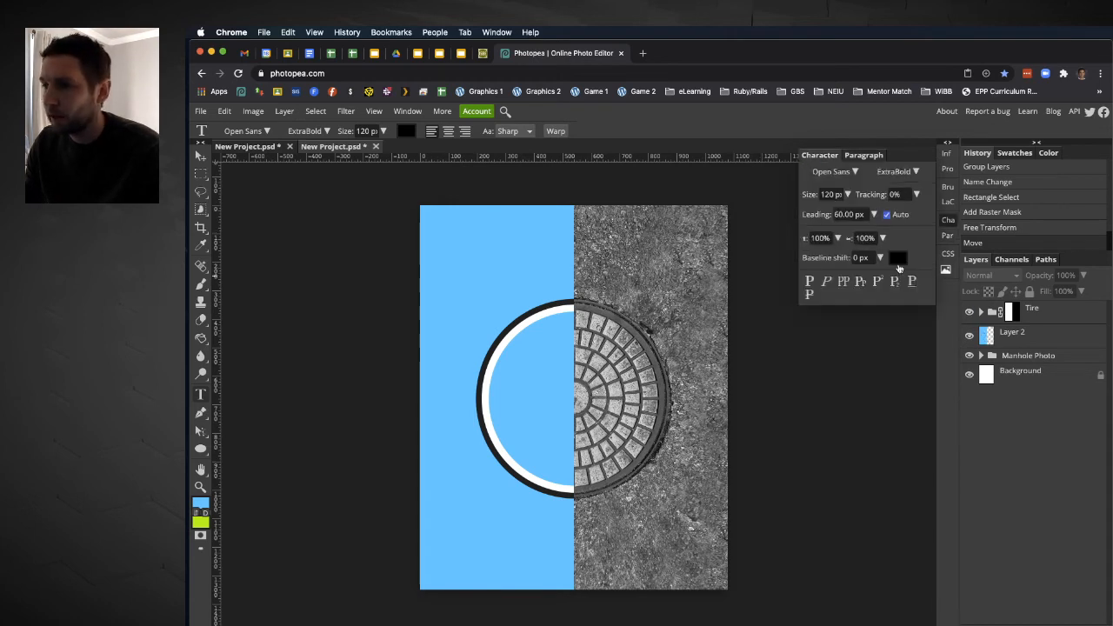
pyautogui.click(898, 259)
pyautogui.moveTo(294, 228); pyautogui.dragTo(269, 206)
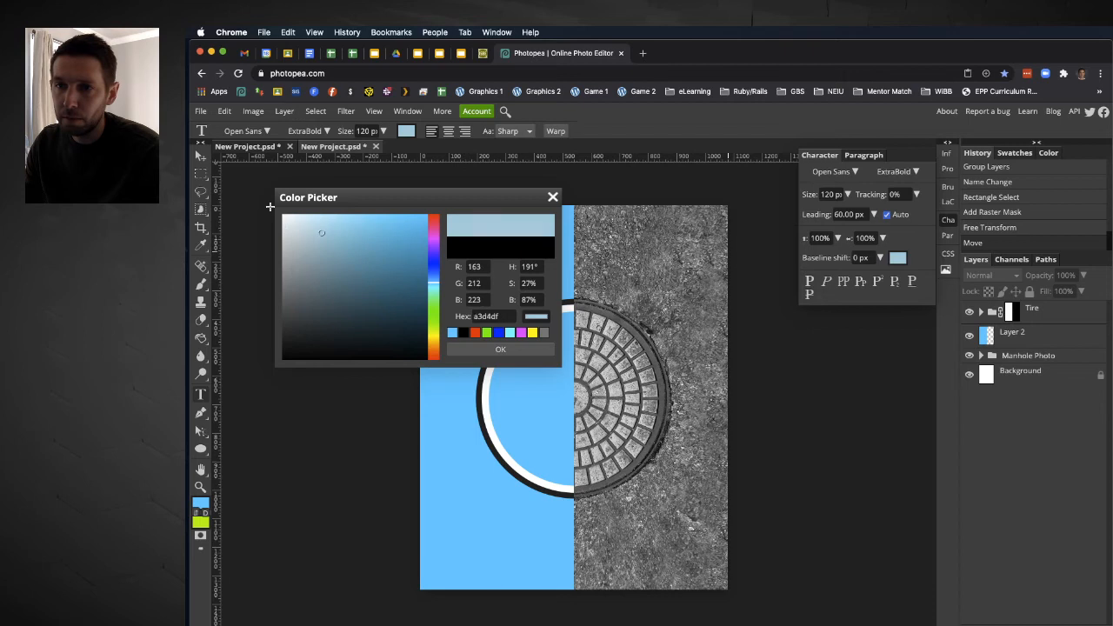
pyautogui.click(480, 348)
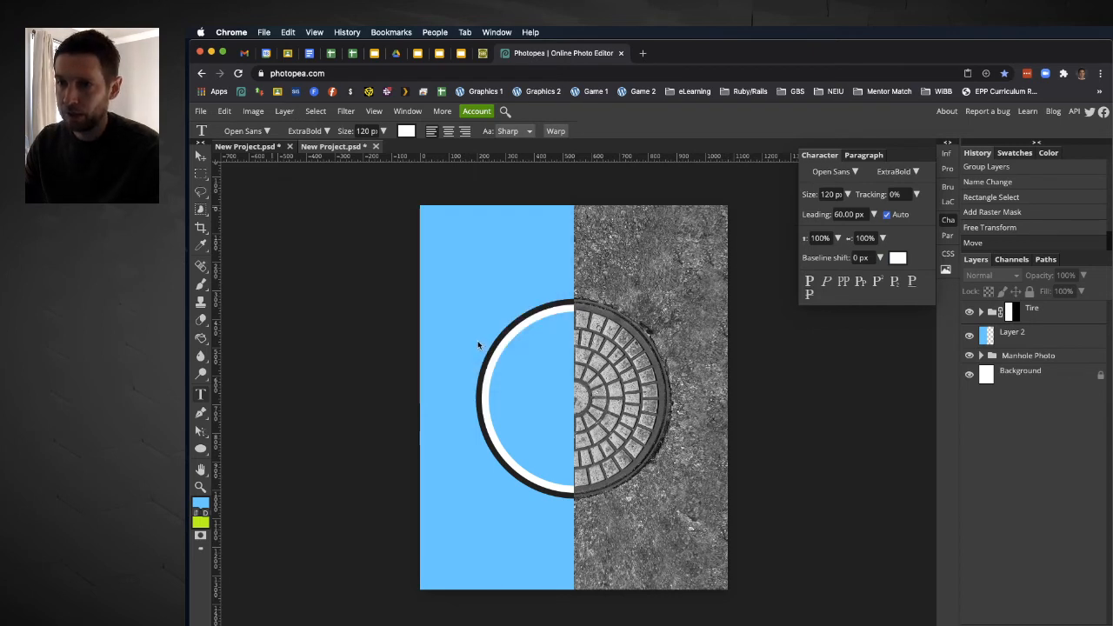
# Add the heading "BIKE SAFETY" on two lines near the upper edge of the blue half.
pyautogui.click(436, 224)
pyautogui.write('BlKE')
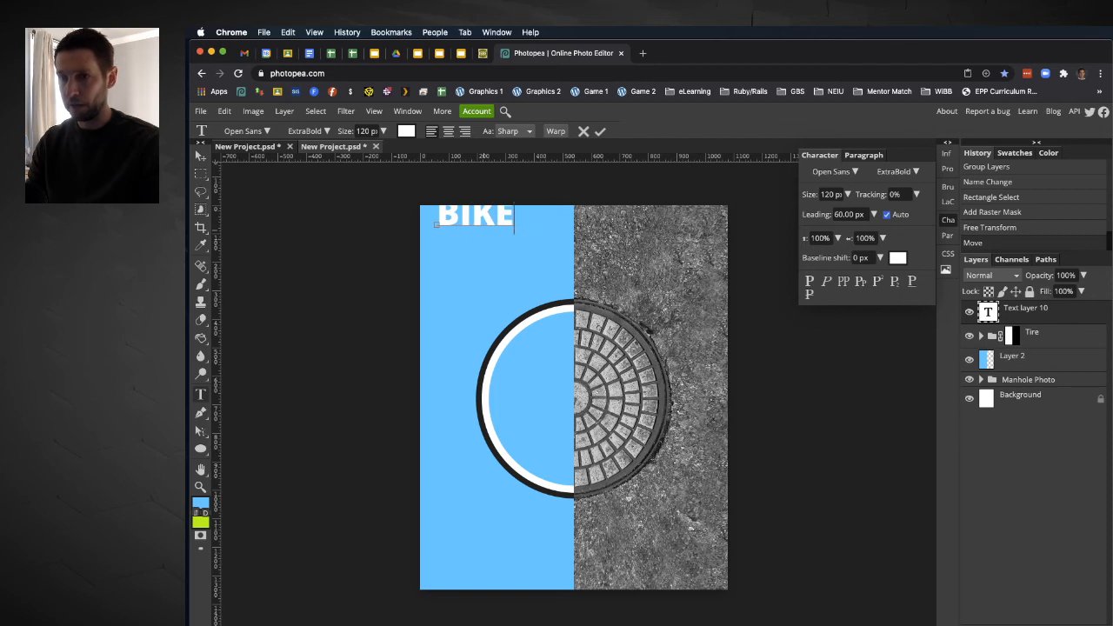
pyautogui.press('Return')
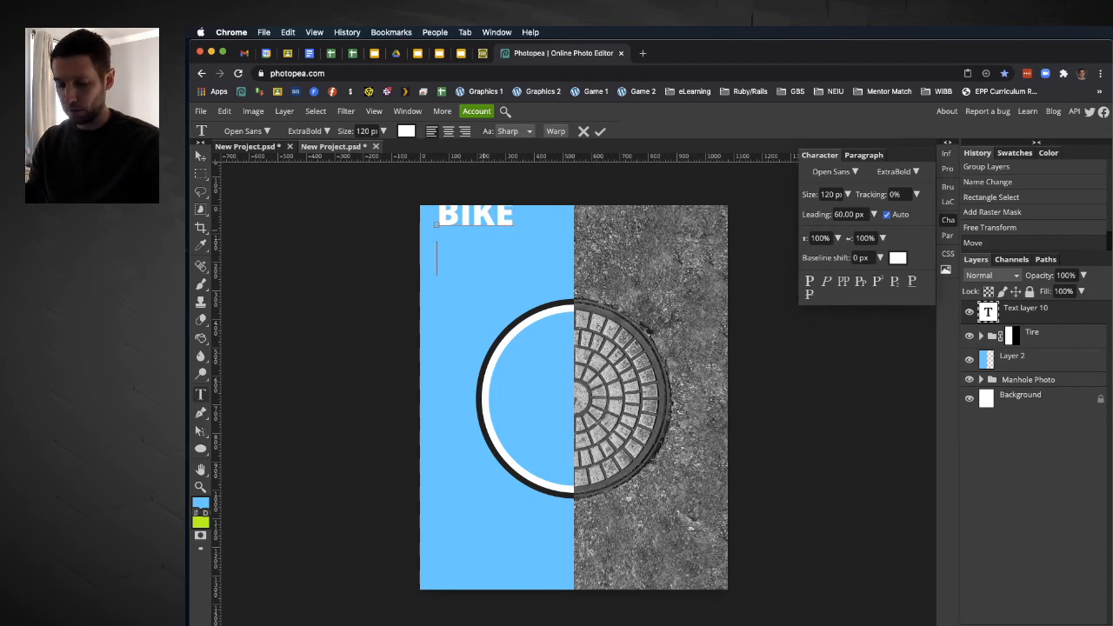
pyautogui.write('SAFETY')
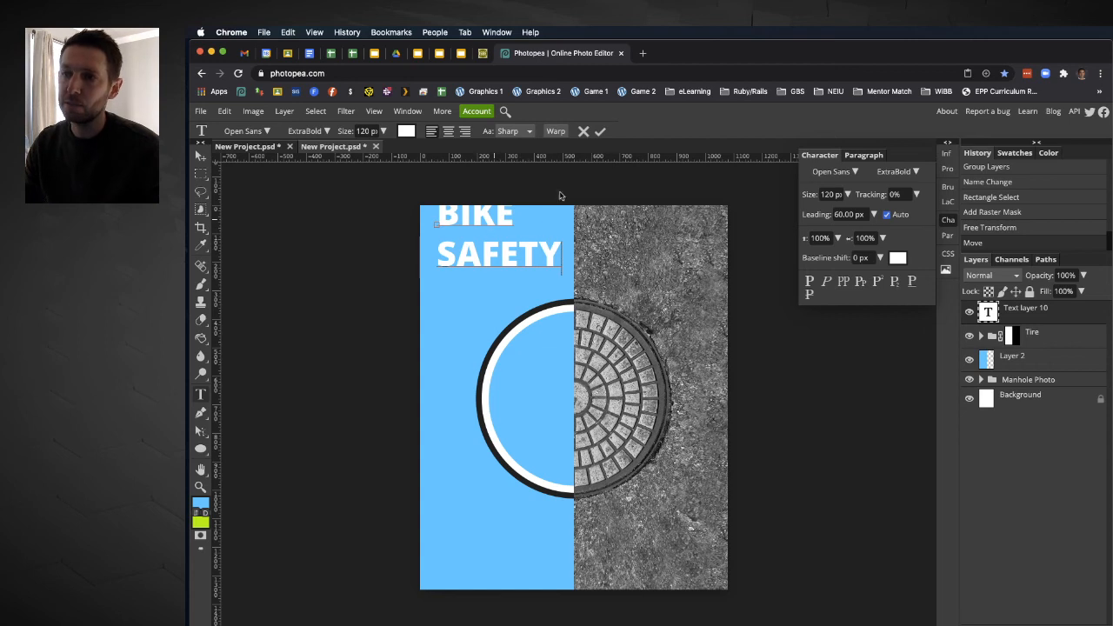
# Finish the BIKE SAFETY text and move it down so both lines sit inside the blue half above the circle.
pyautogui.click(602, 131)
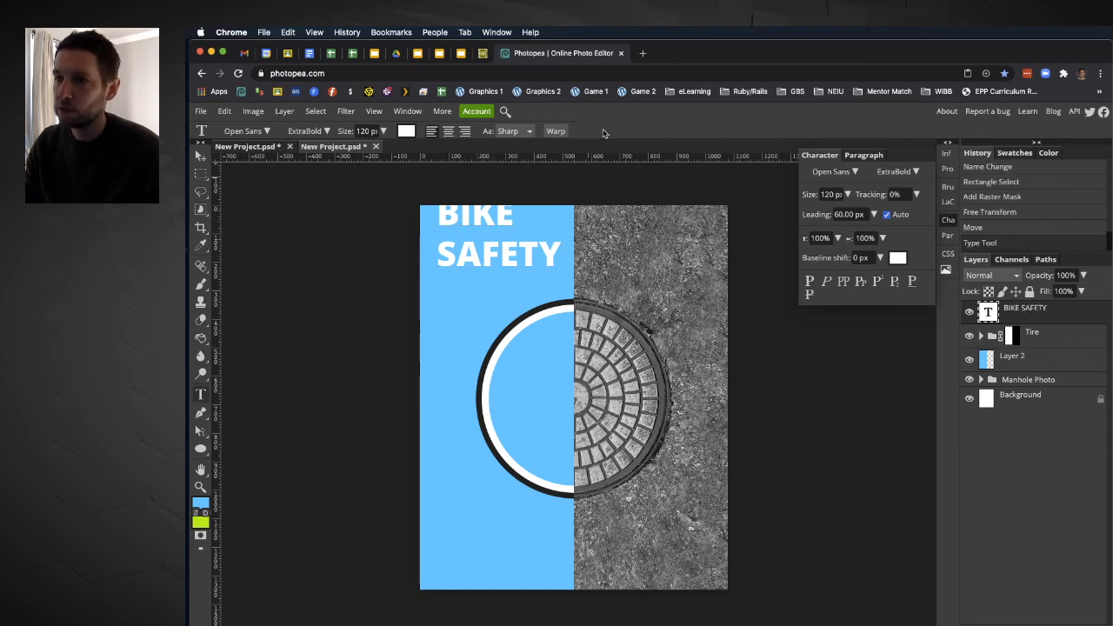
pyautogui.click(201, 157)
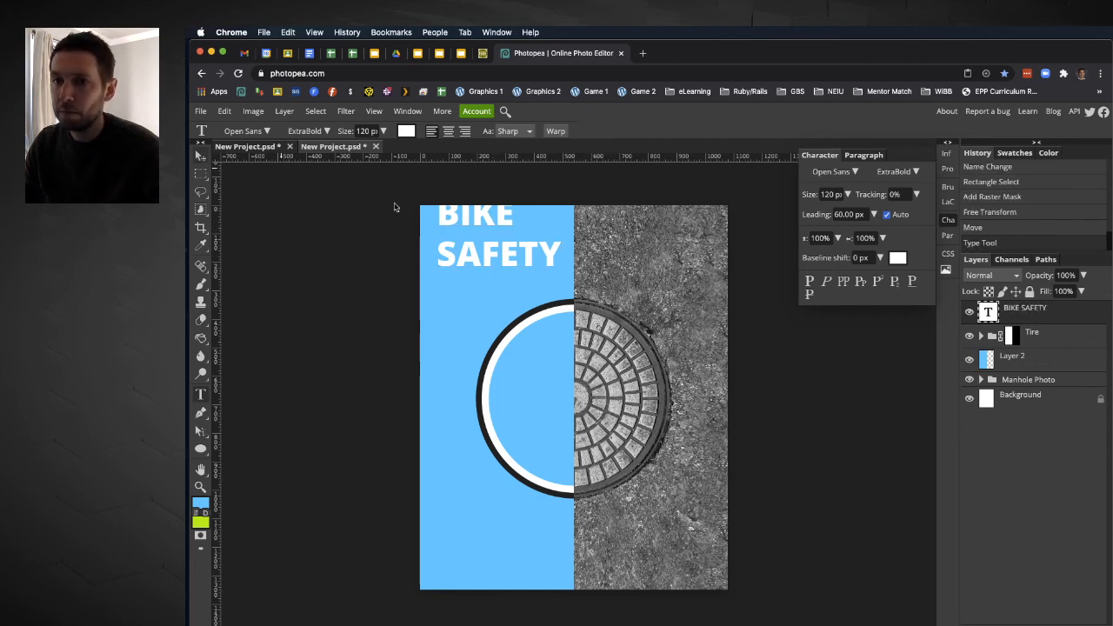
pyautogui.moveTo(481, 237); pyautogui.dragTo(482, 259)
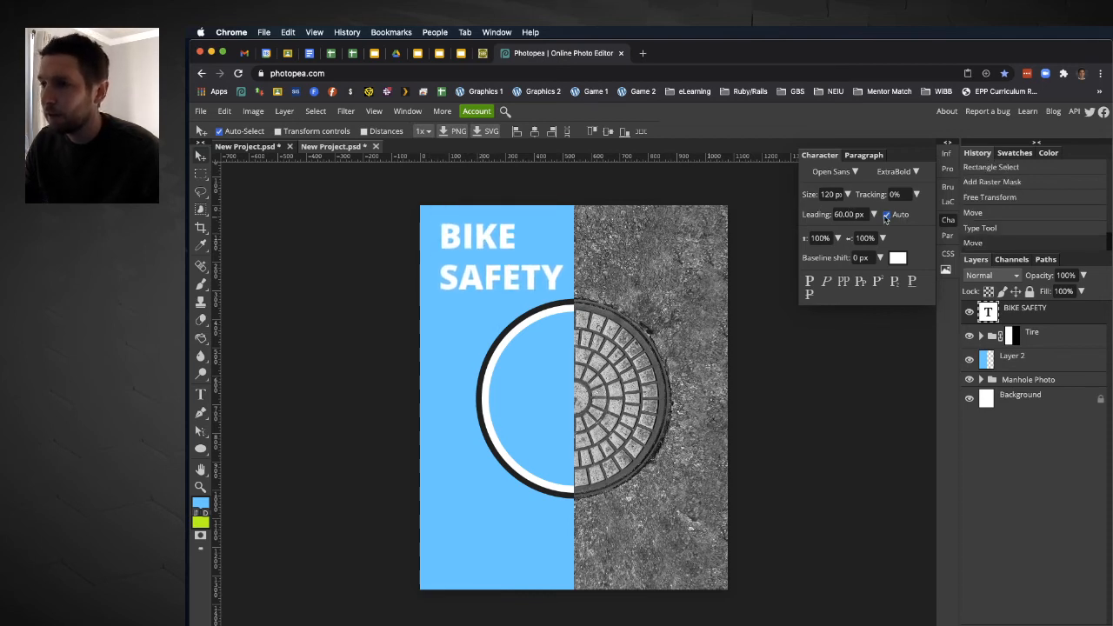
# Turn off automatic leading for the BIKE SAFETY heading and set its leading to 100 px.
pyautogui.click(887, 215)
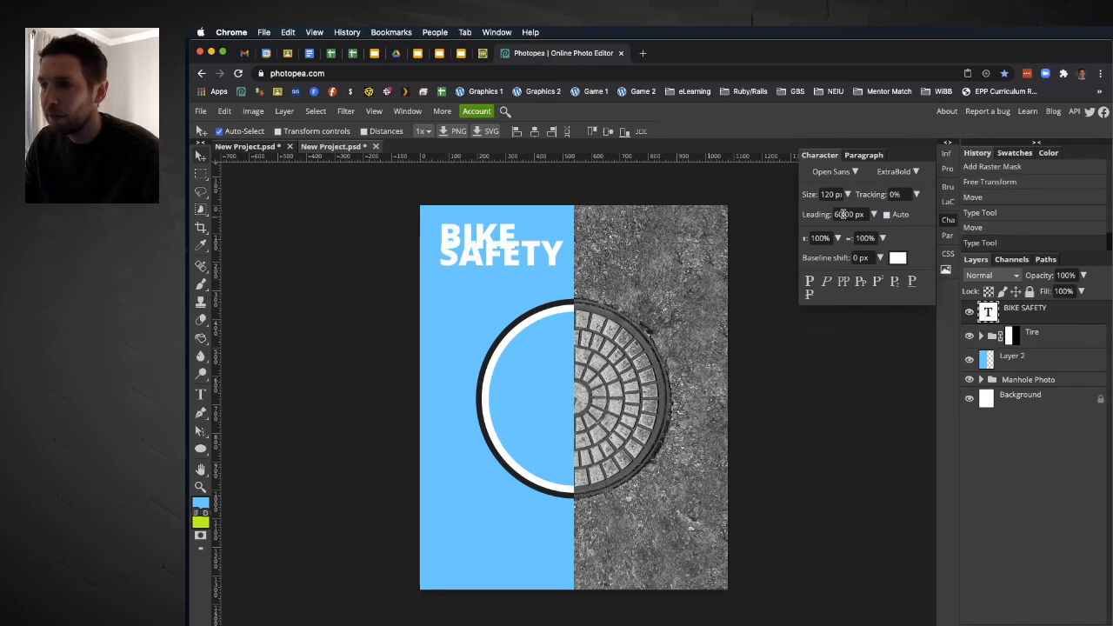
pyautogui.click(842, 214)
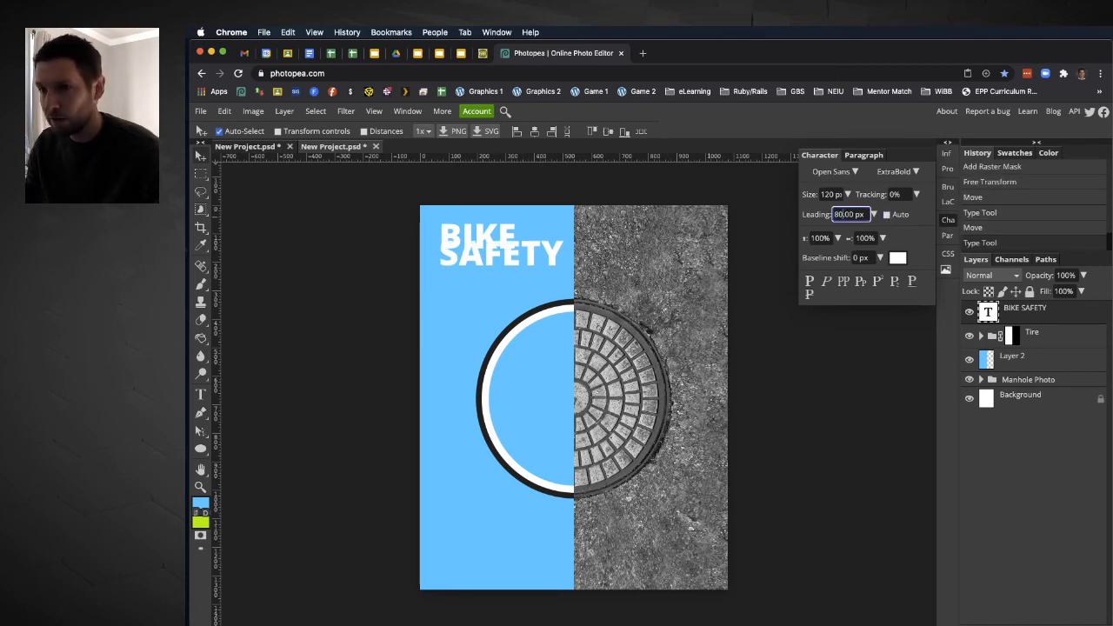
pyautogui.press('Return')
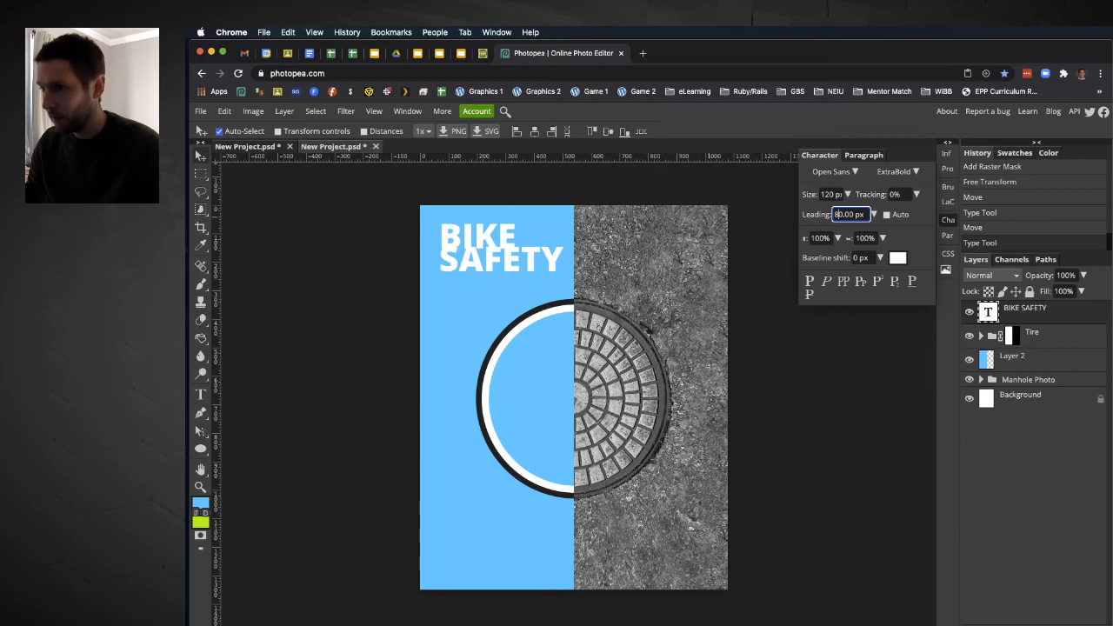
pyautogui.press('Return')
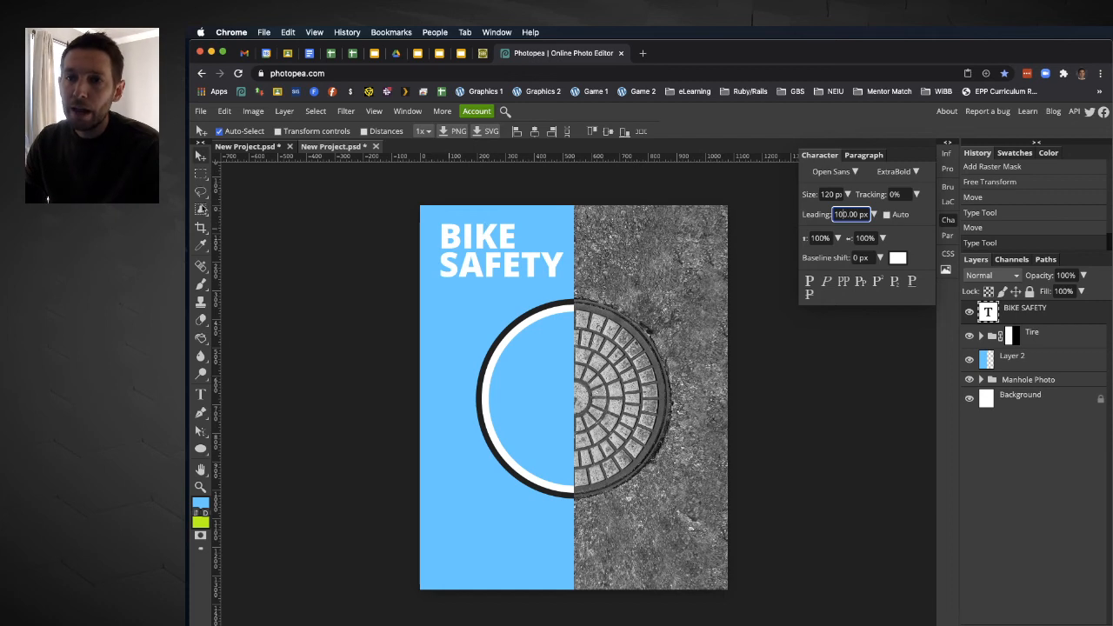
# Add margin guides about 50 px inside all four poster edges and align the heading to the upper-left guides.
pyautogui.moveTo(218, 211); pyautogui.dragTo(434, 231)
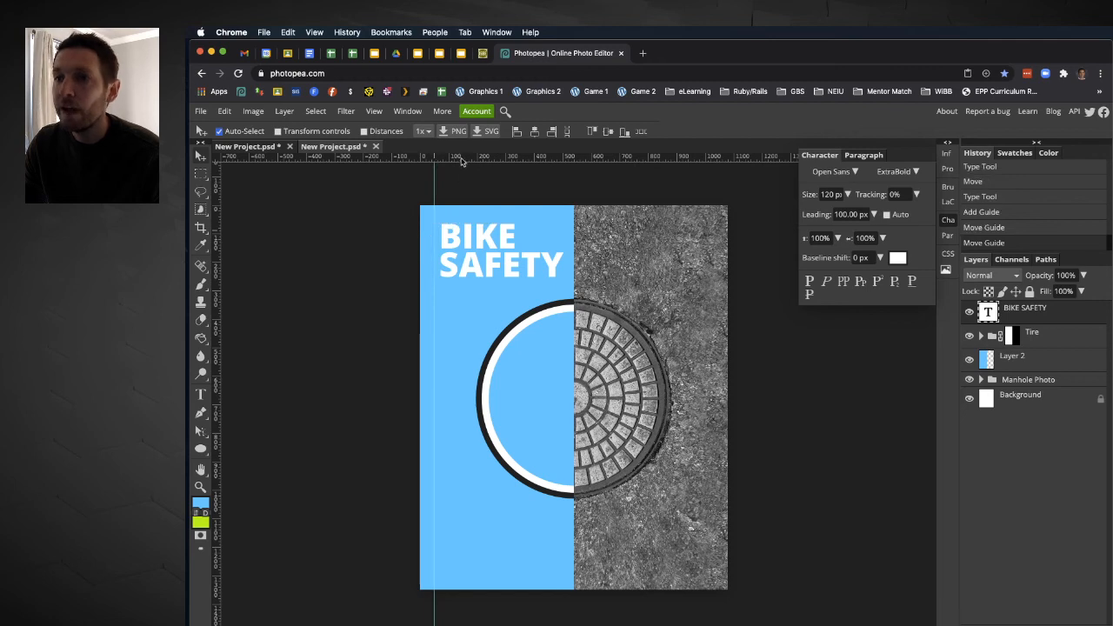
pyautogui.moveTo(457, 158); pyautogui.dragTo(449, 237)
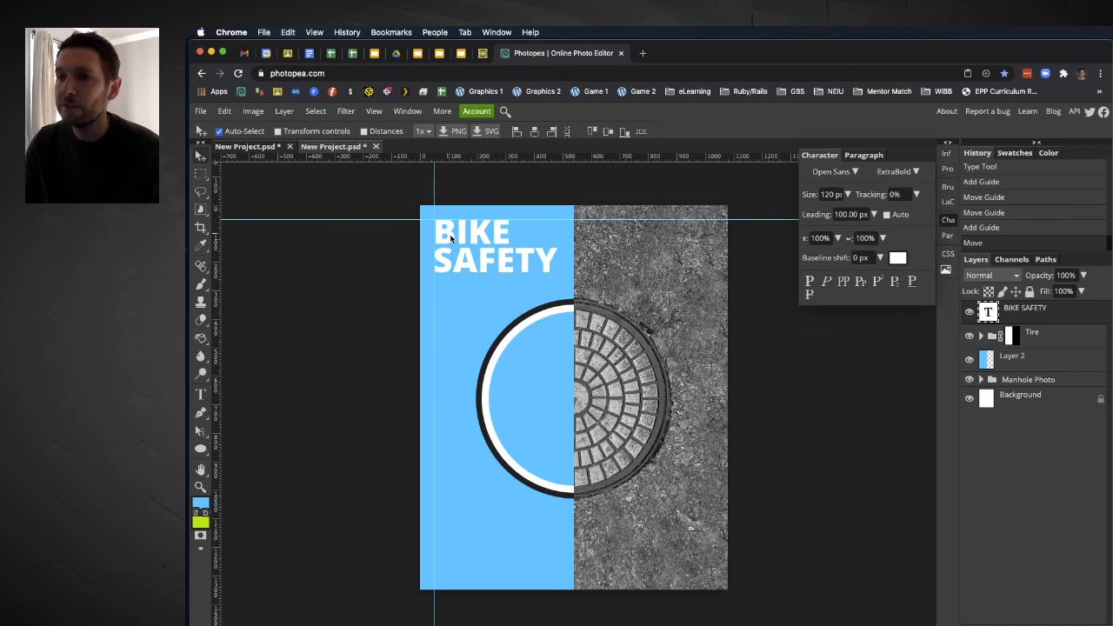
pyautogui.moveTo(216, 219); pyautogui.dragTo(715, 227)
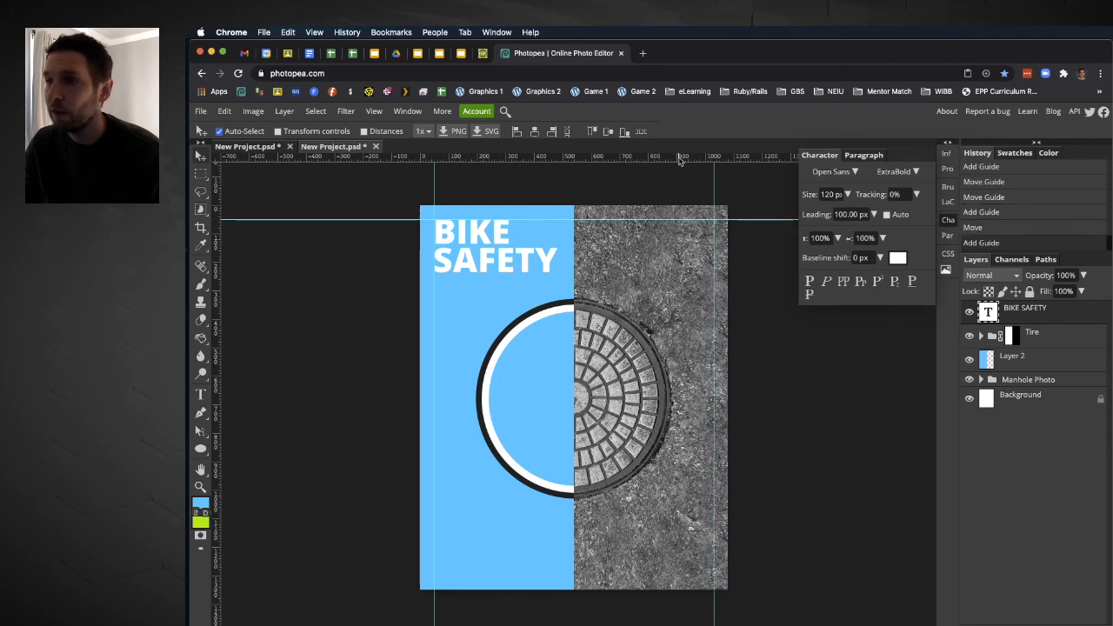
pyautogui.moveTo(675, 157); pyautogui.dragTo(651, 577)
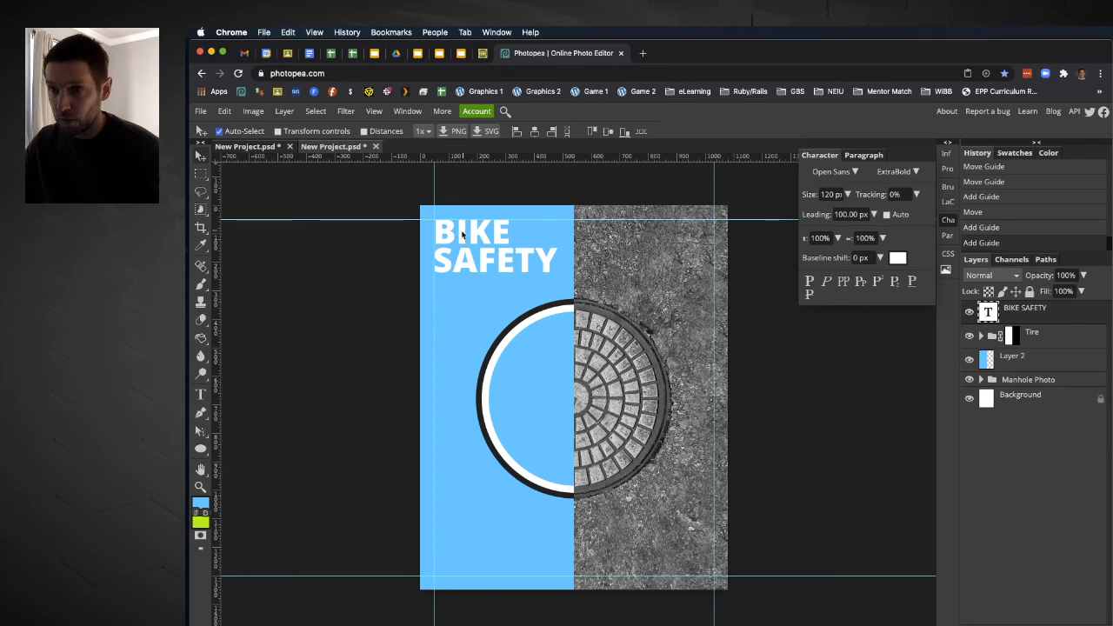
# Duplicate the BIKE SAFETY text layer and move the copy straight across onto the manhole photo half.
pyautogui.rightClick(1061, 314)
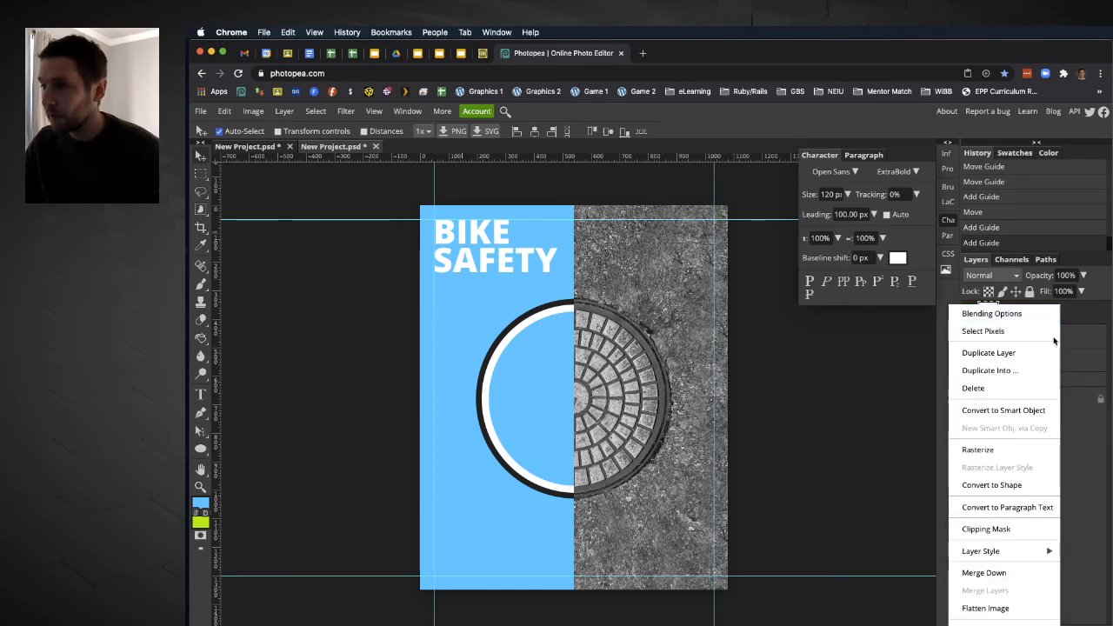
pyautogui.click(989, 352)
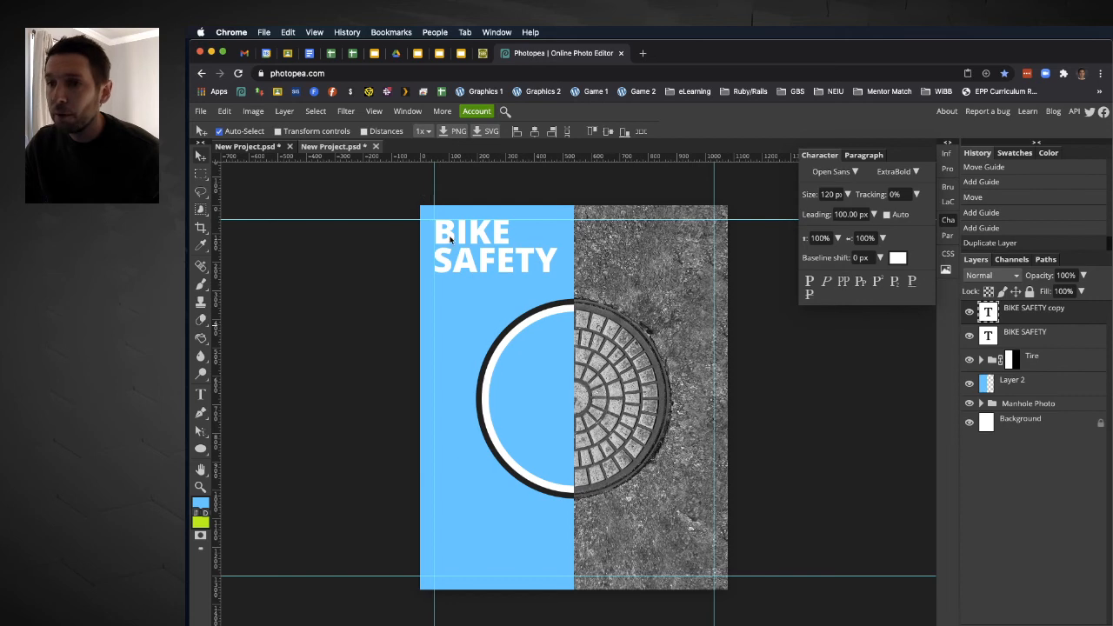
pyautogui.moveTo(450, 239); pyautogui.dragTo(628, 233)
# Right-align the copied heading's paragraph and move it against the margin guide on the photo half's outer side.
pyautogui.click(871, 157)
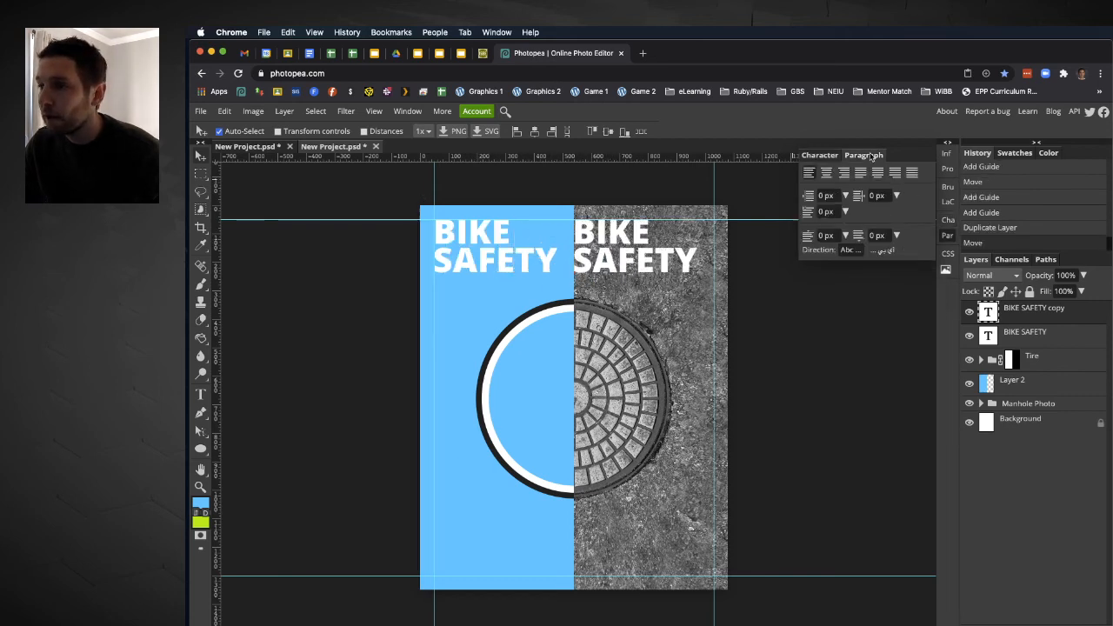
pyautogui.click(843, 172)
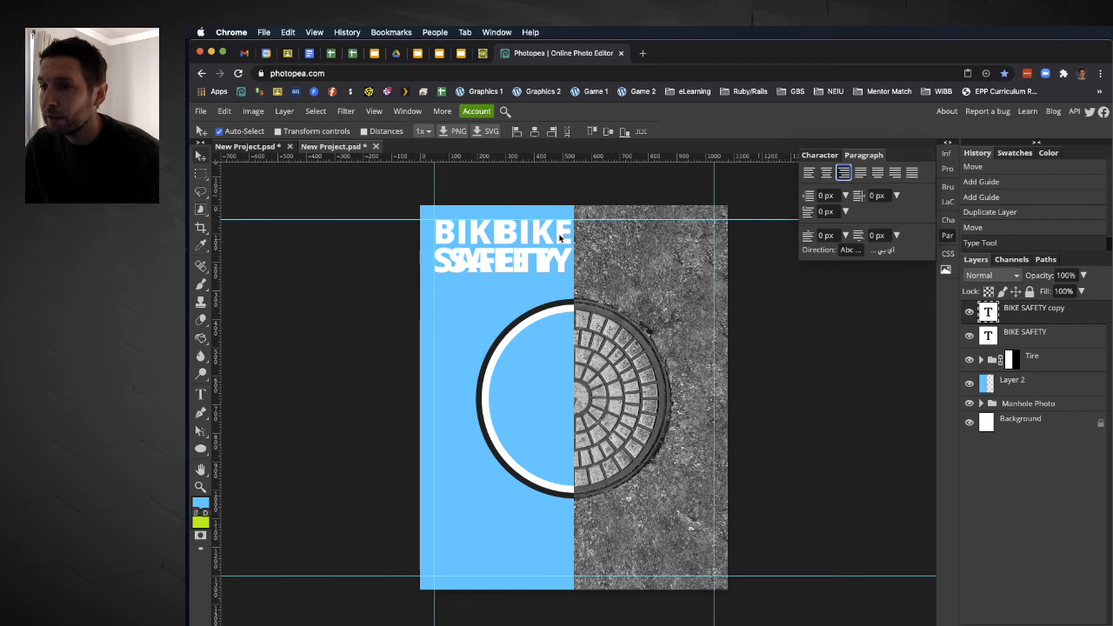
pyautogui.moveTo(580, 237); pyautogui.dragTo(703, 237)
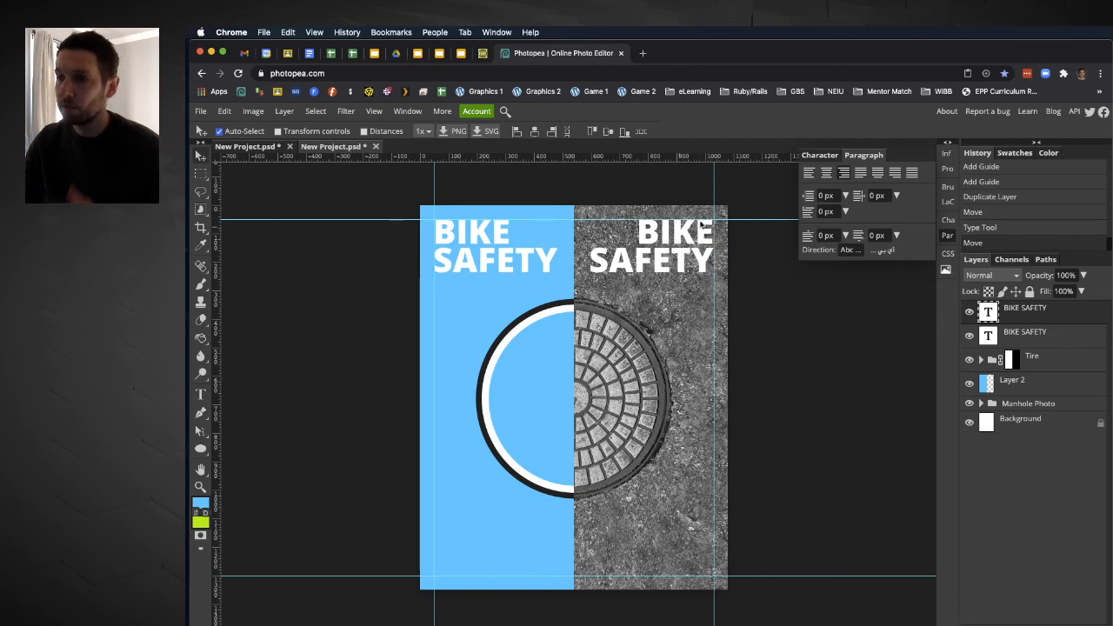
# Replace the copied heading's text with "WEEK" and "2020" on two lines.
pyautogui.doubleClick(653, 235)
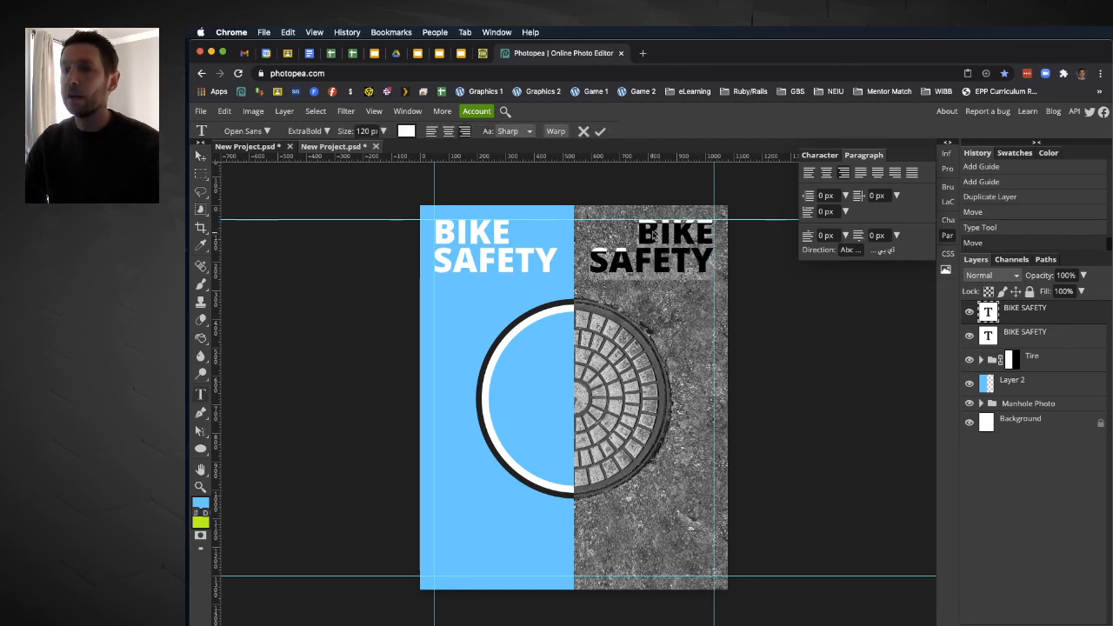
pyautogui.write('WEEK')
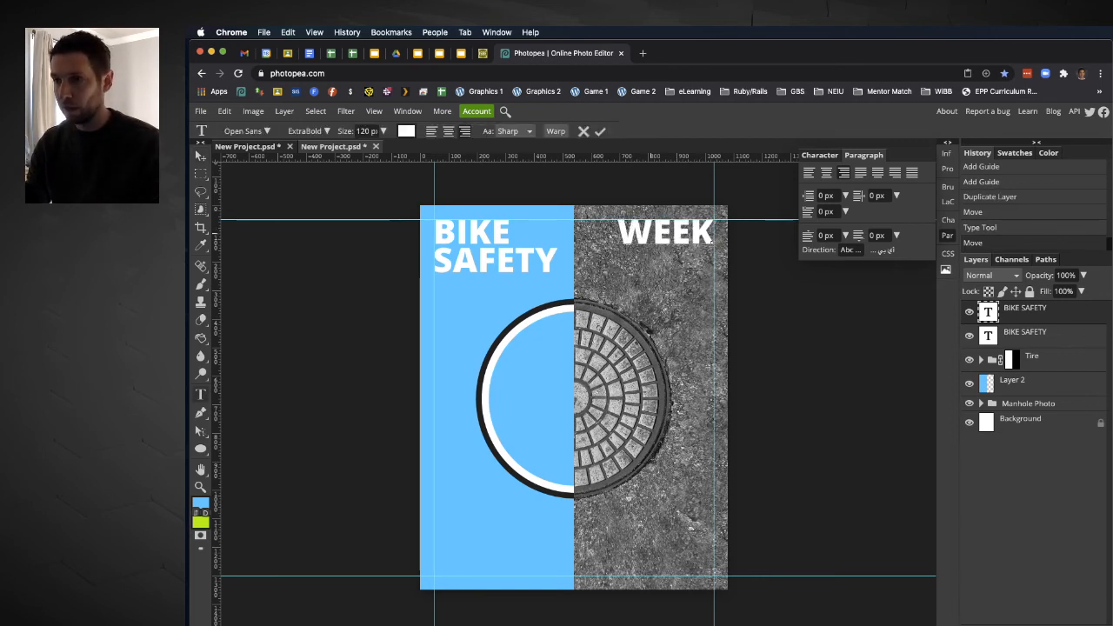
pyautogui.press('Return')
pyautogui.write('2020')
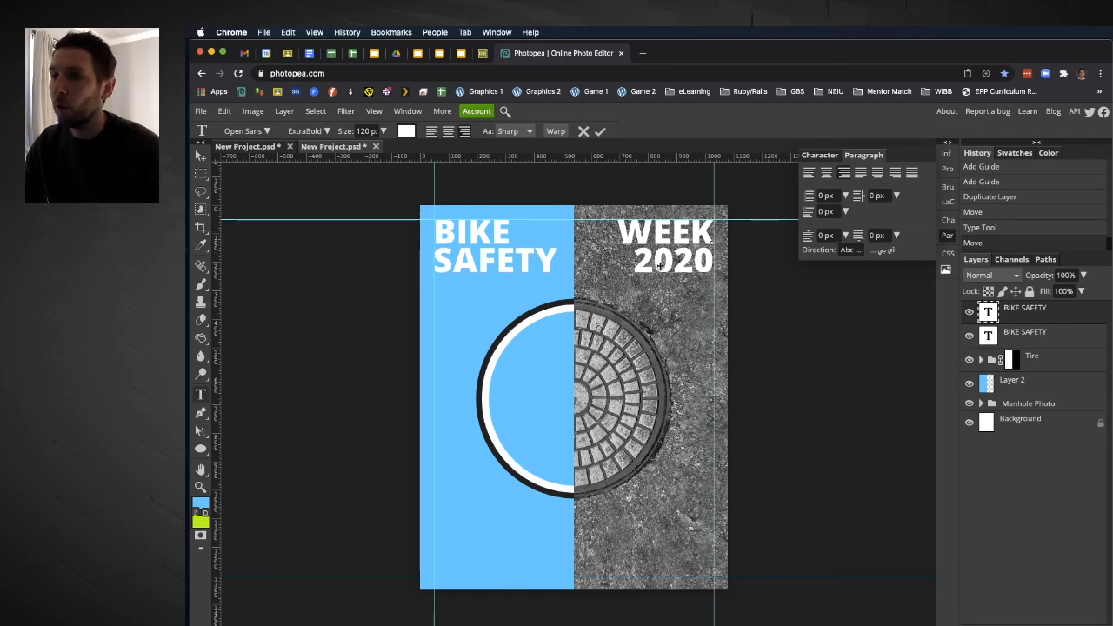
pyautogui.click(600, 131)
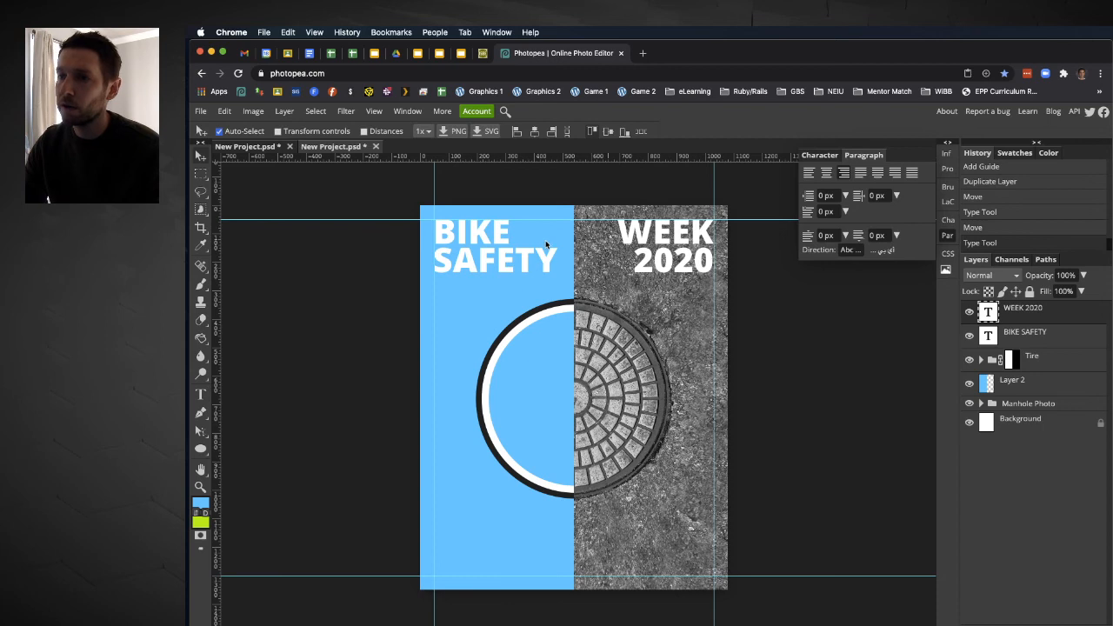
# Recolour the BIKE SAFETY heading to the tire's dark grey, 252525, by sampling it from the outer ring.
pyautogui.press('t')
pyautogui.moveTo(556, 253); pyautogui.dragTo(429, 205)
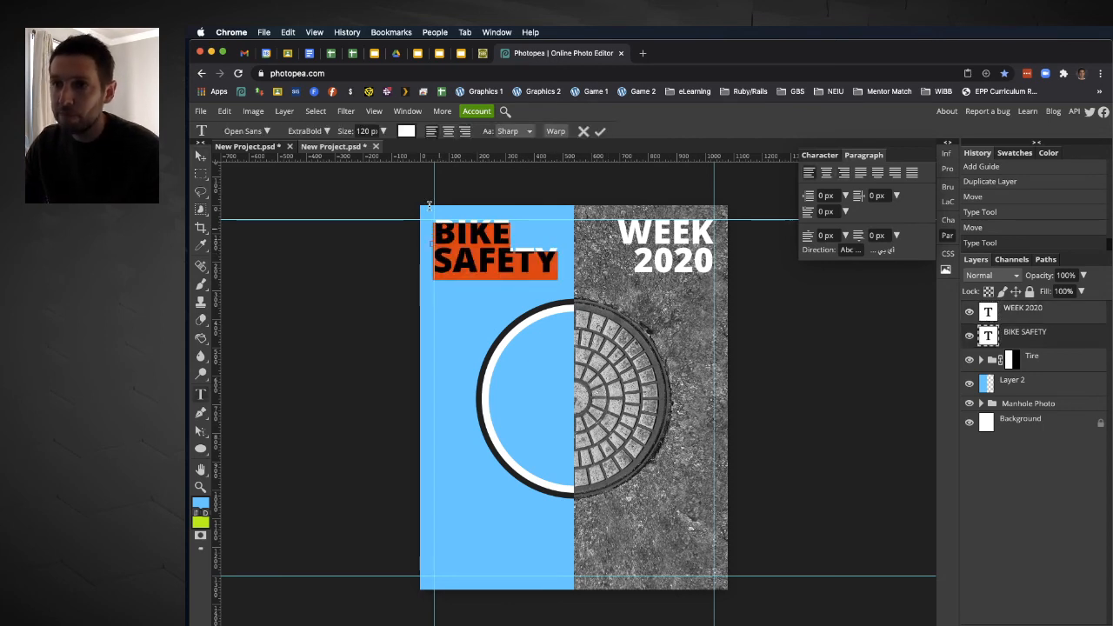
pyautogui.click(407, 131)
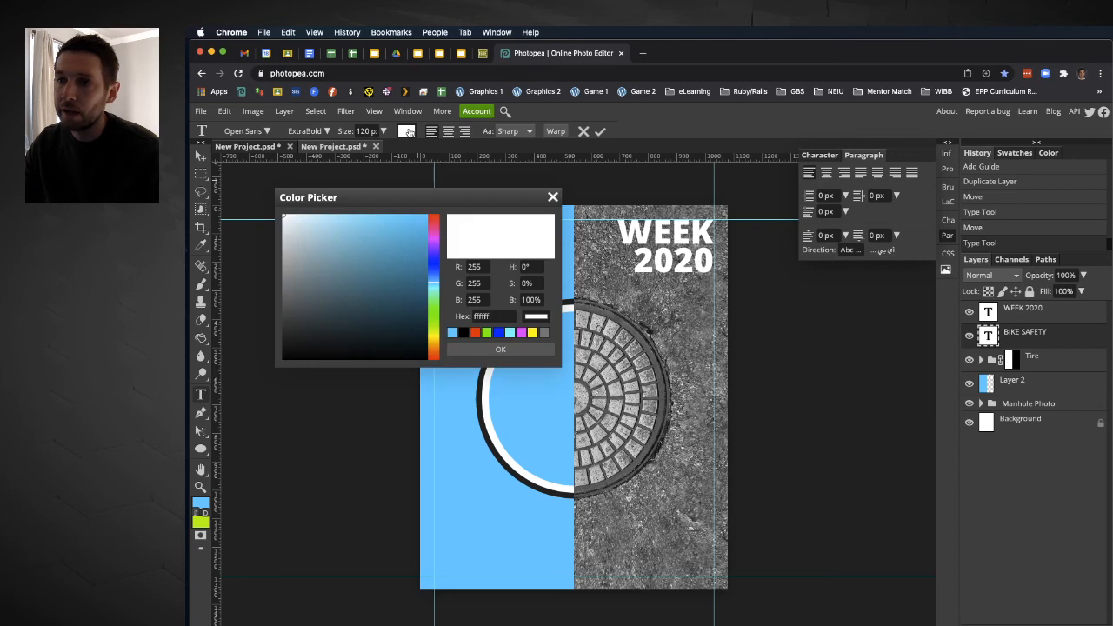
pyautogui.click(478, 404)
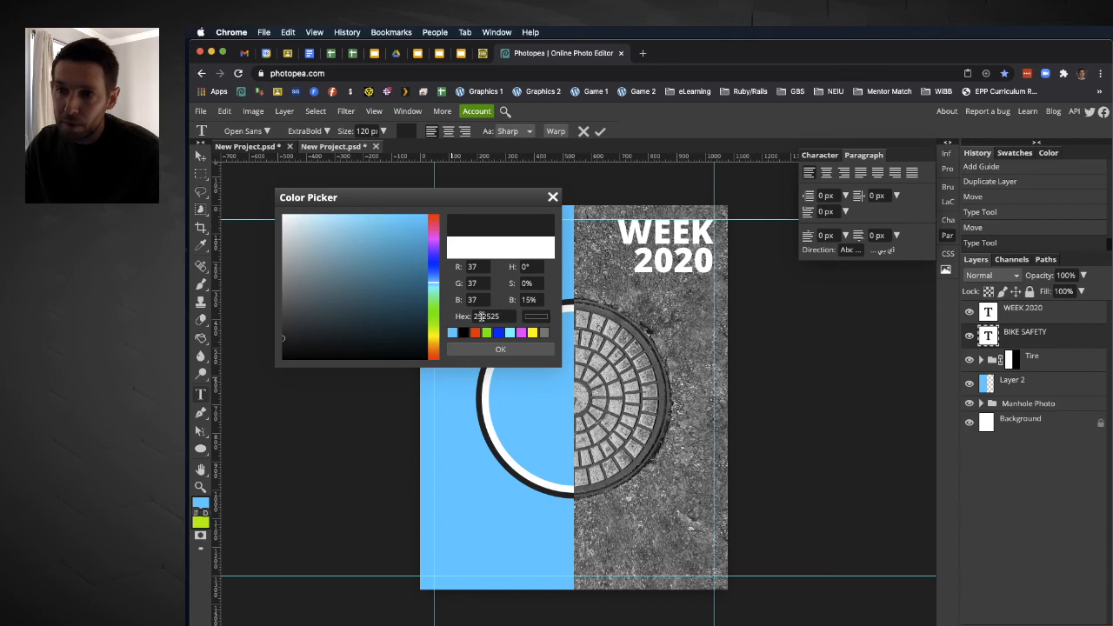
pyautogui.click(510, 348)
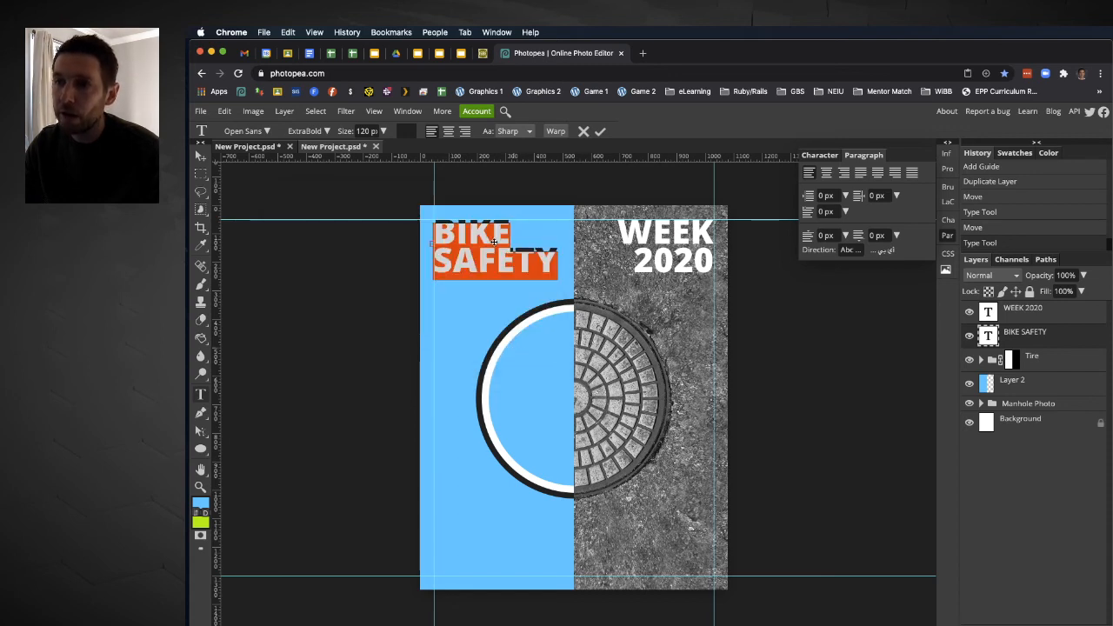
pyautogui.click(600, 132)
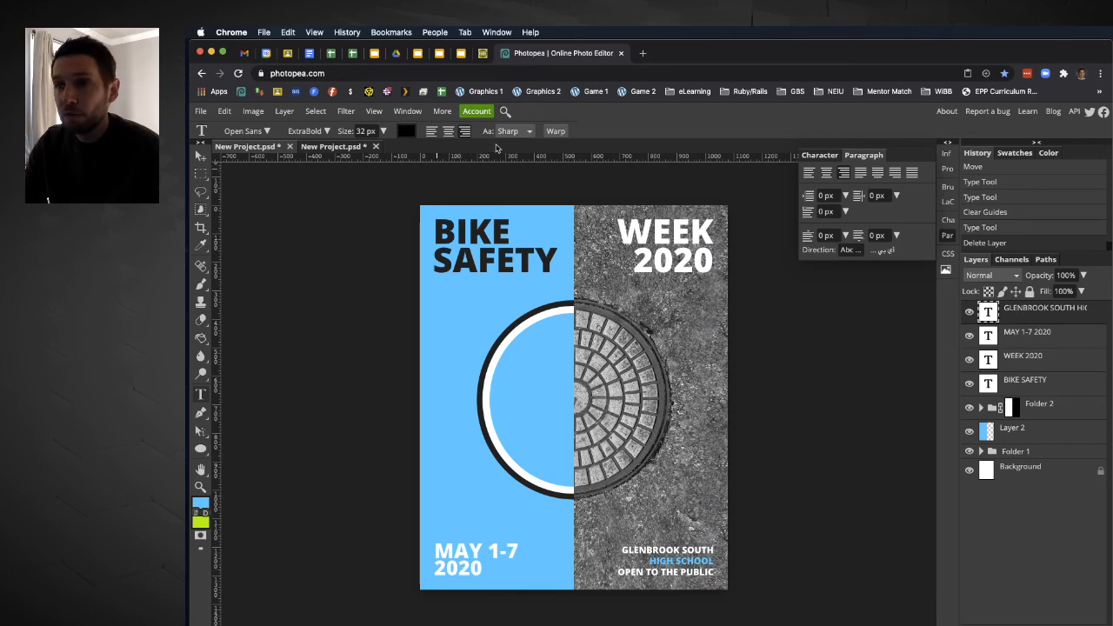
# Return to the working poster and place a copy of the BIKE SAFETY heading near the blue half's lower edge.
pyautogui.click(336, 146)
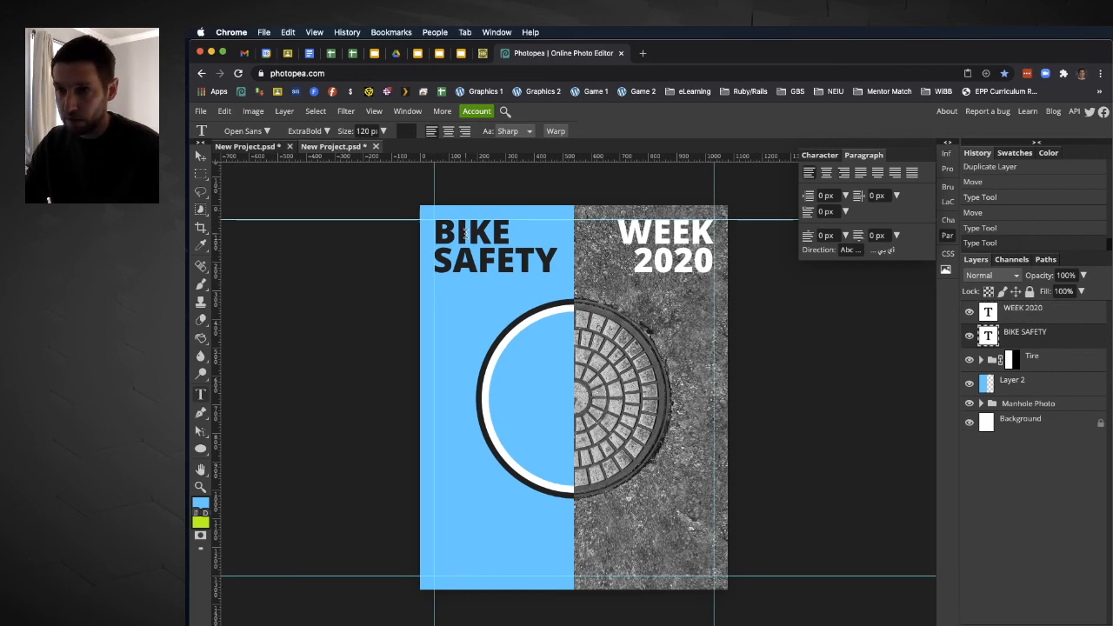
pyautogui.press('v')
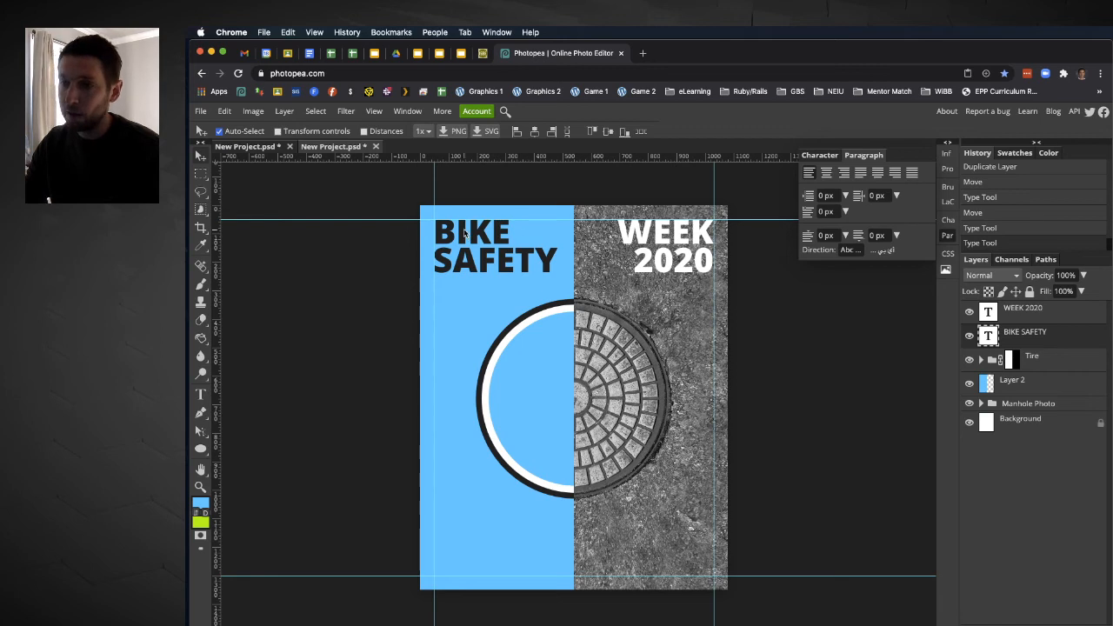
pyautogui.moveTo(463, 234); pyautogui.dragTo(468, 534)
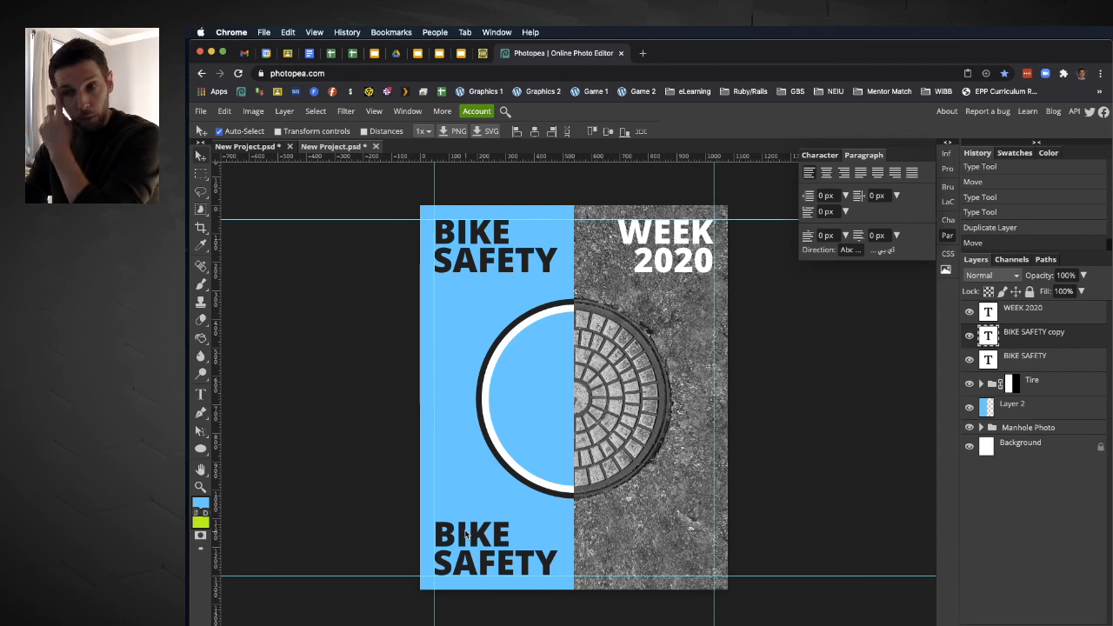
# Replace the lower copy's text with "MAY 1-7" and "2020" on two lines.
pyautogui.doubleClick(465, 534)
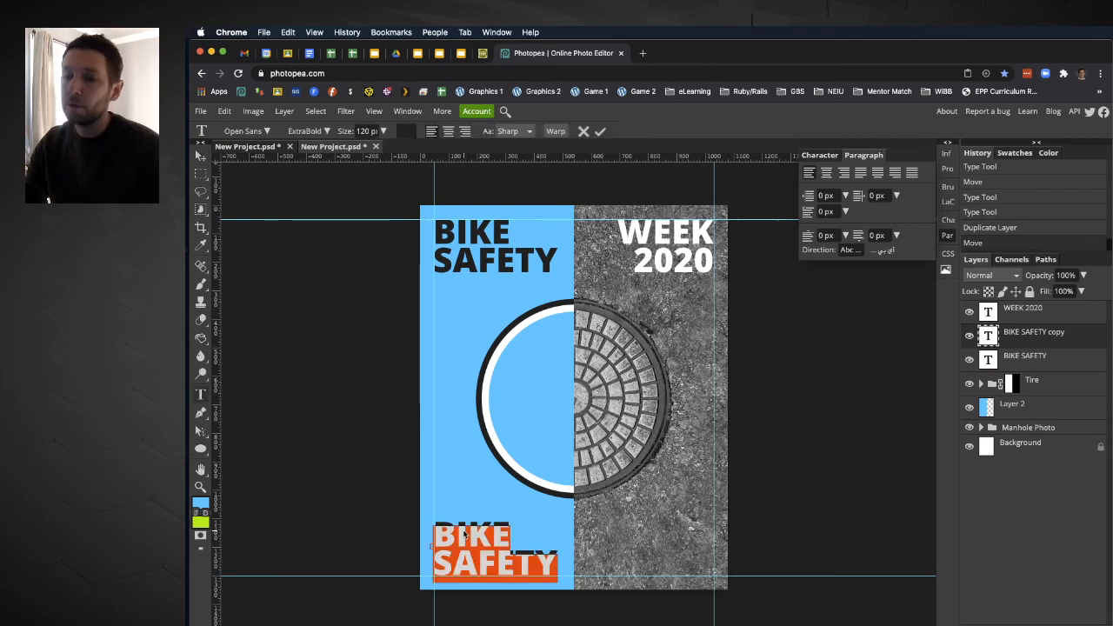
pyautogui.write('MAY')
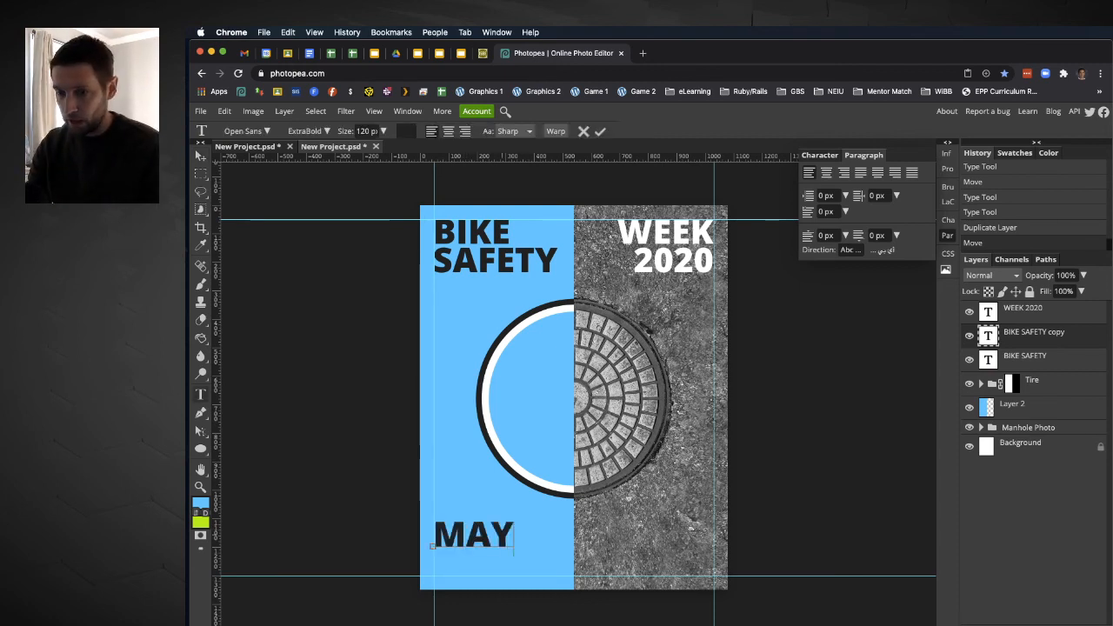
pyautogui.write(' 1-7 ')
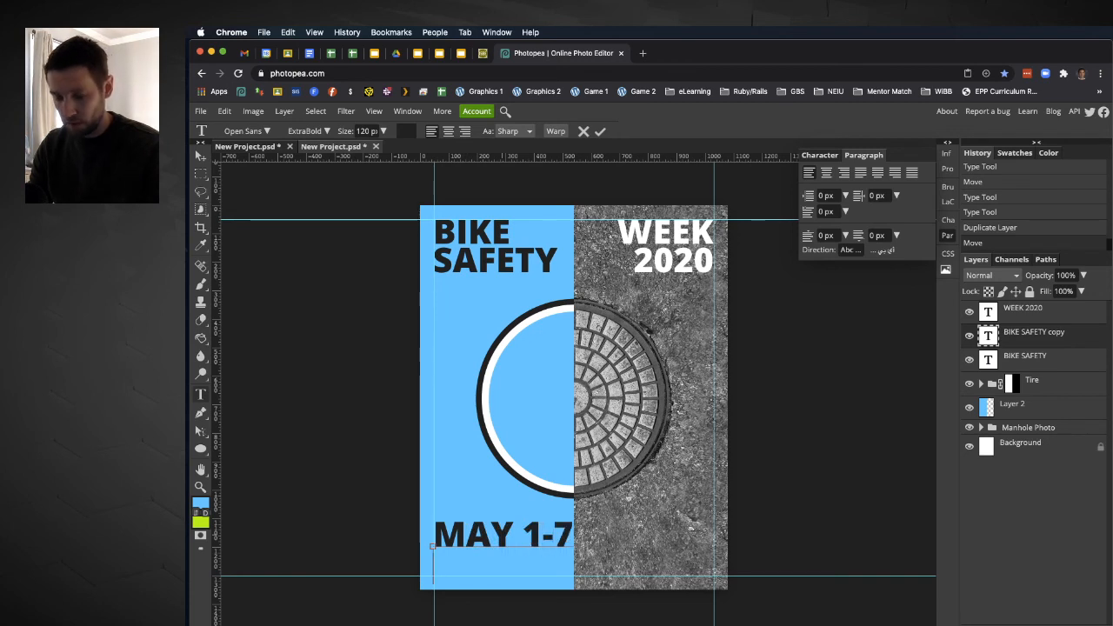
pyautogui.write('2020')
# Change the colour of the entire MAY 1-7 2020 text to white.
pyautogui.press('super+a')
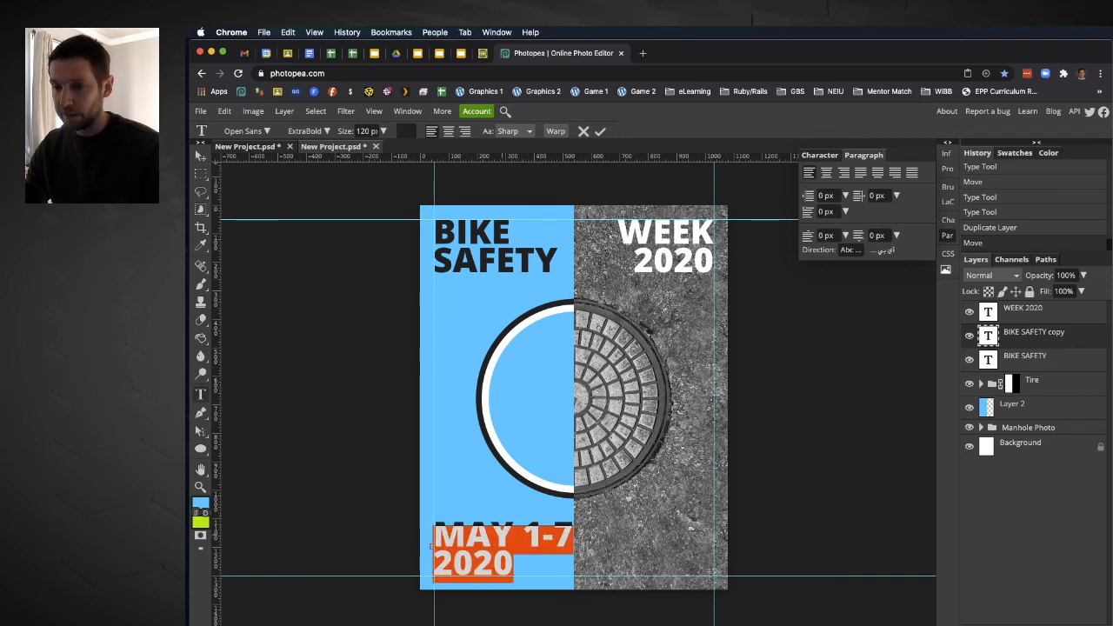
pyautogui.click(822, 156)
pyautogui.click(903, 258)
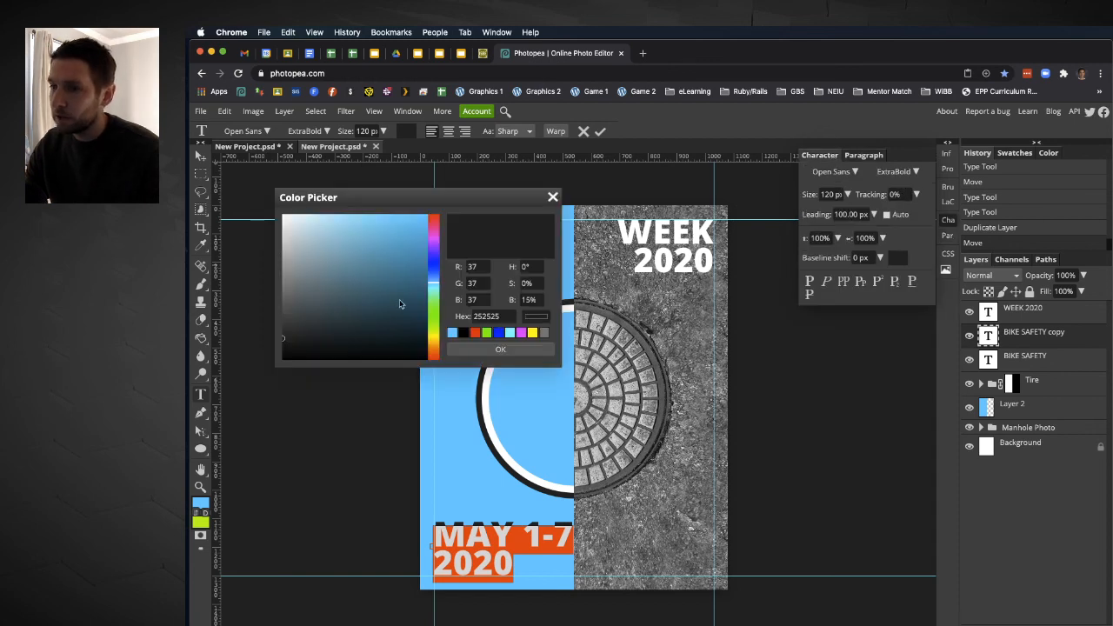
pyautogui.click(283, 216)
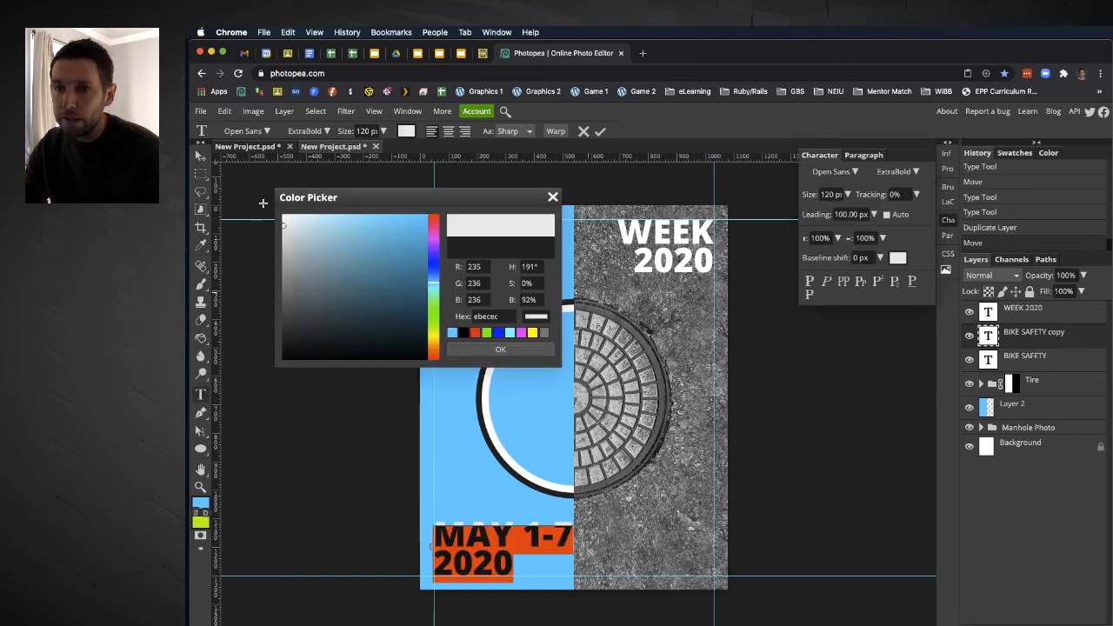
pyautogui.click(489, 349)
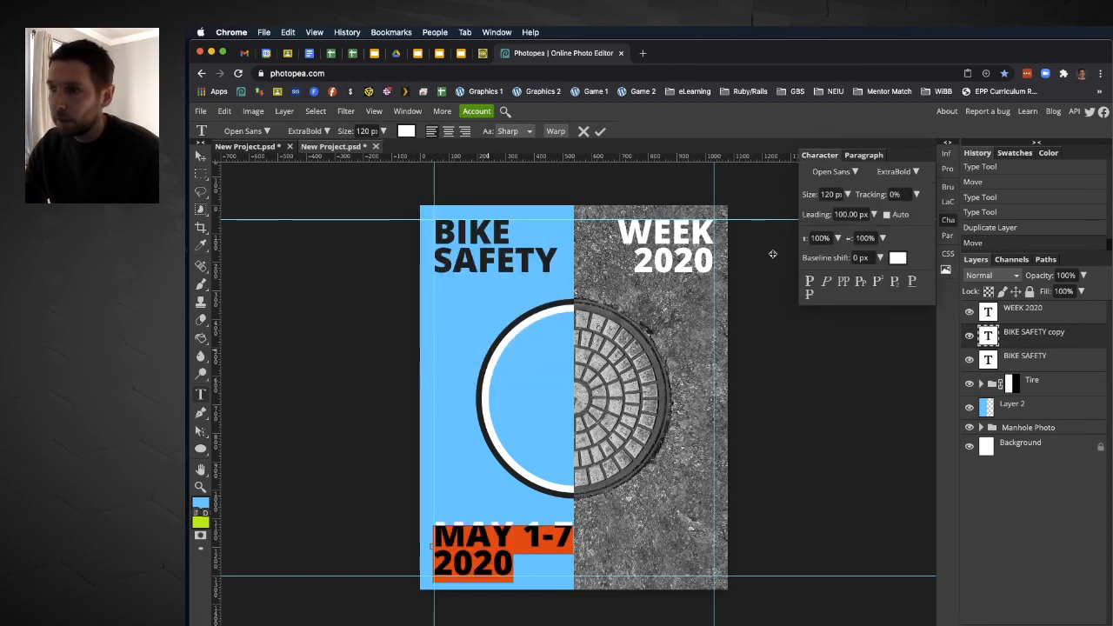
# Set the MAY 1-7 2020 text to 72 px in size with 60 px leading.
pyautogui.click(887, 214)
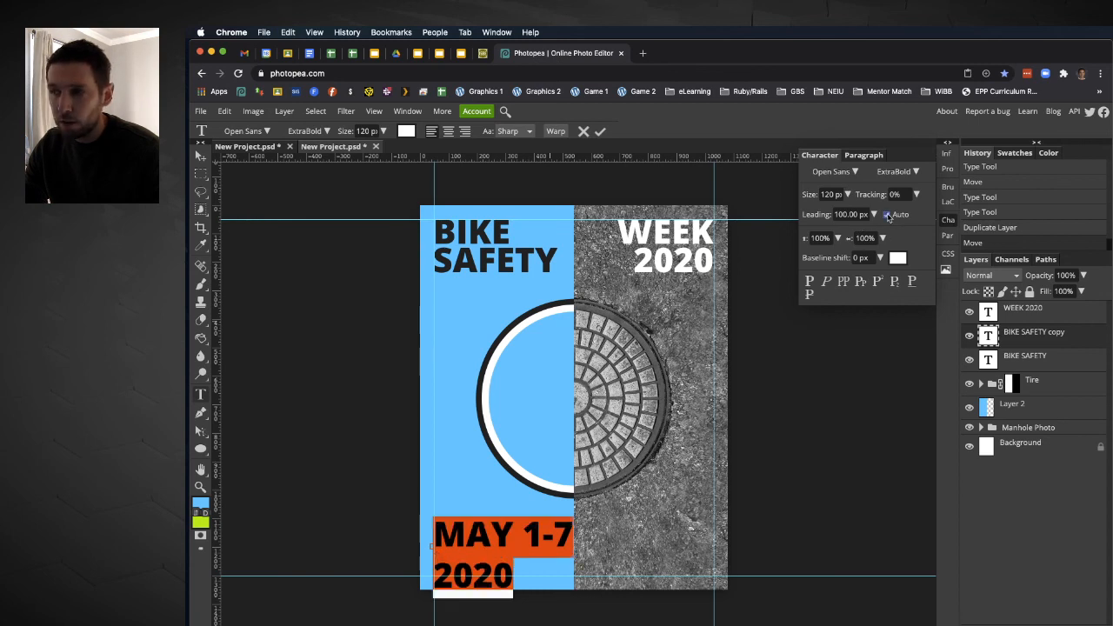
pyautogui.doubleClick(831, 194)
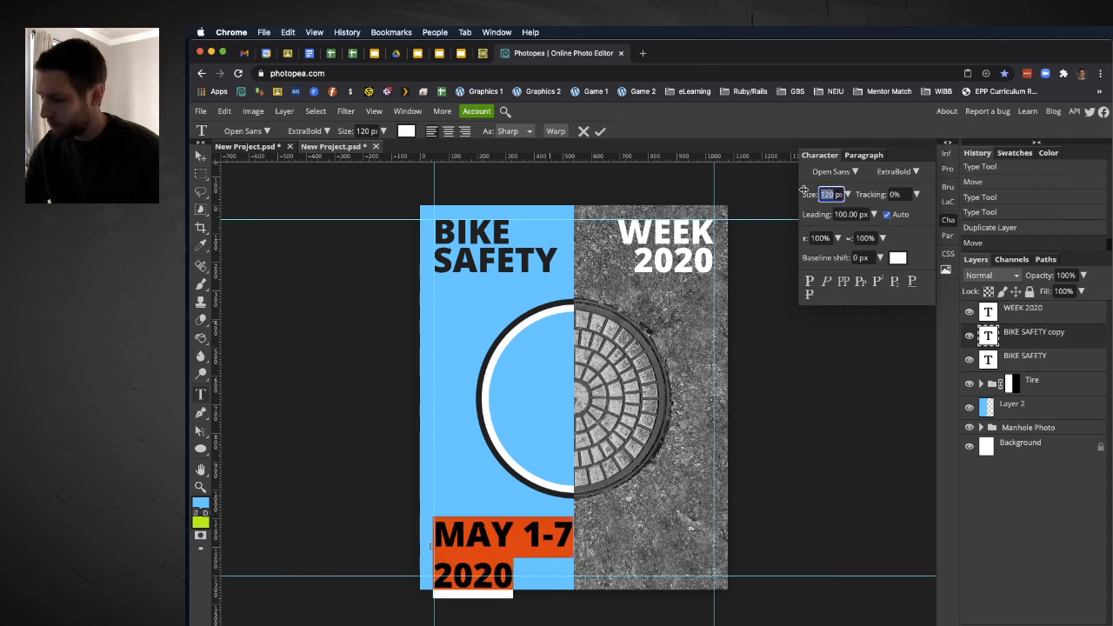
pyautogui.write('72')
pyautogui.press('Return')
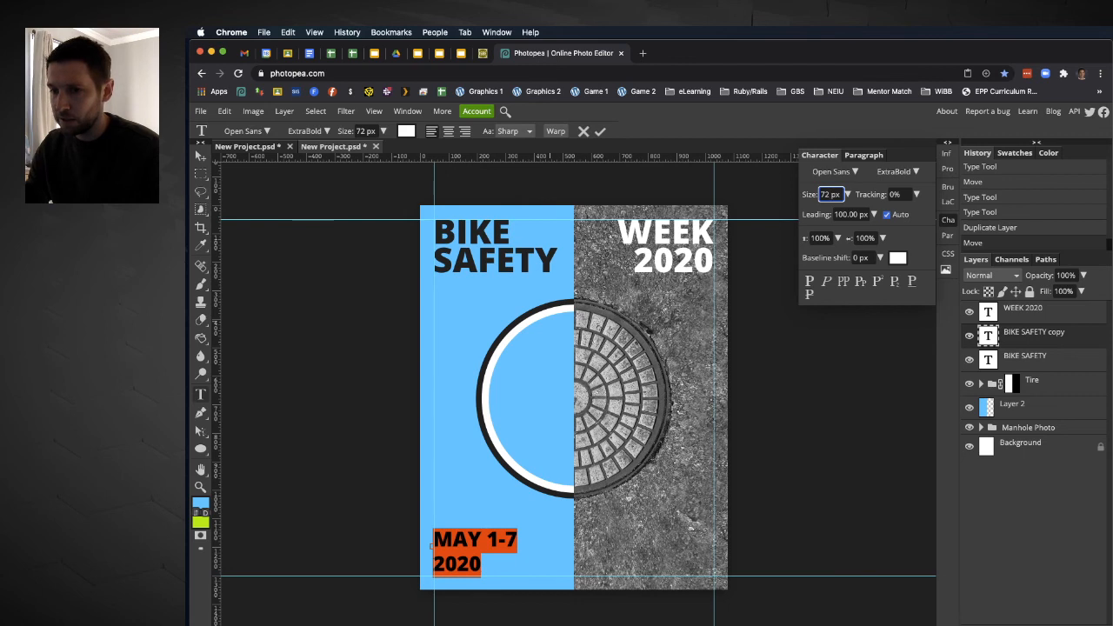
pyautogui.doubleClick(858, 214)
pyautogui.write('60')
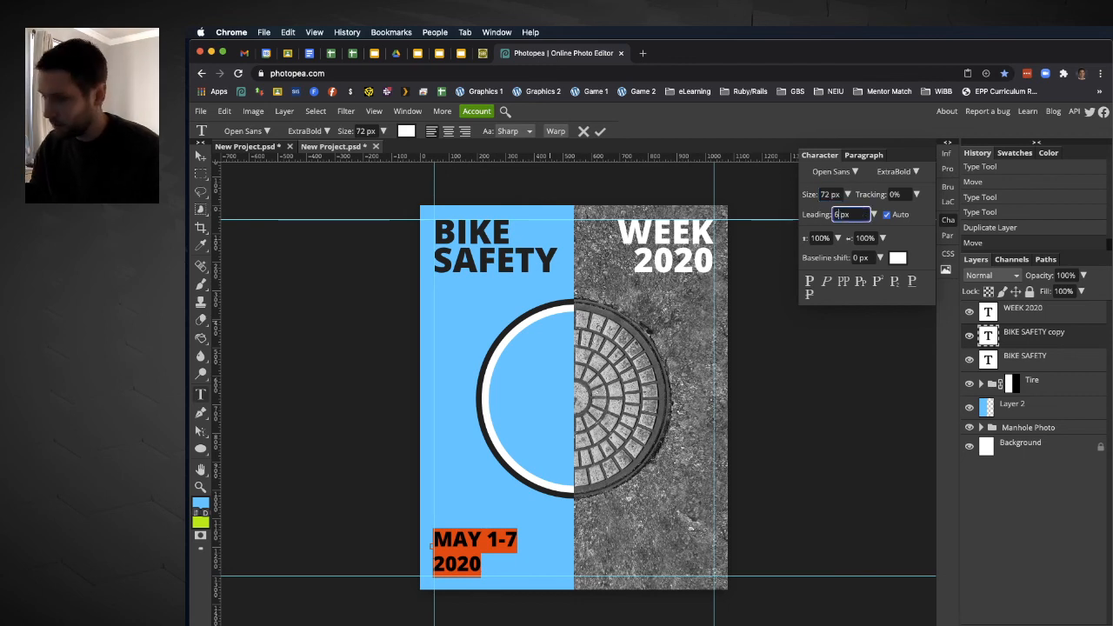
pyautogui.press('Return')
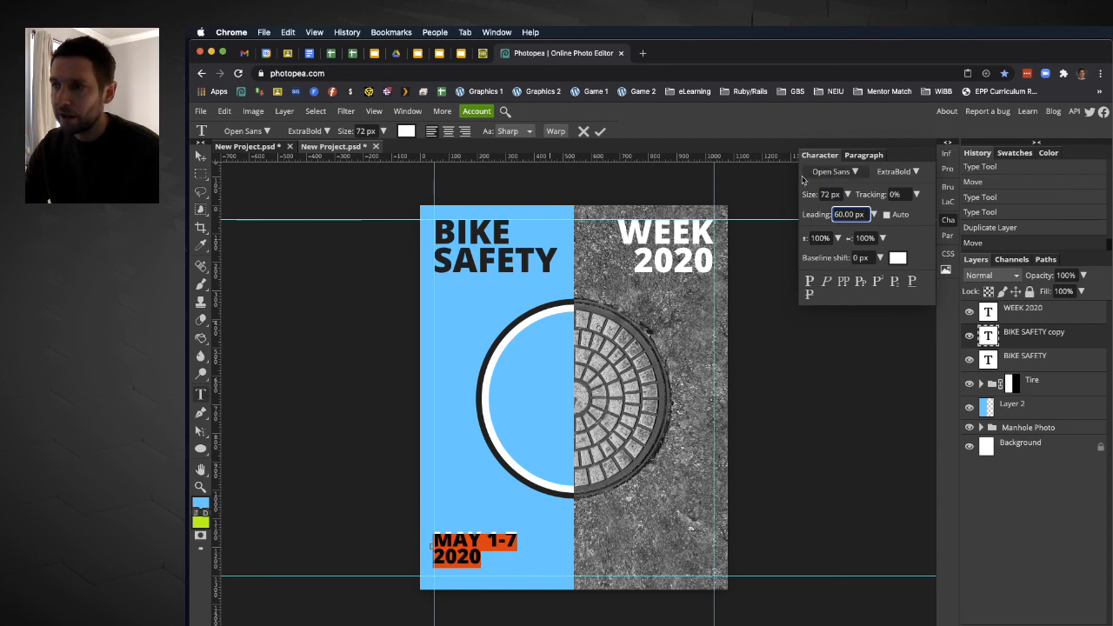
# Align the MAY 1-7 2020 text with the left and bottom margin guides on the blue half.
pyautogui.click(202, 158)
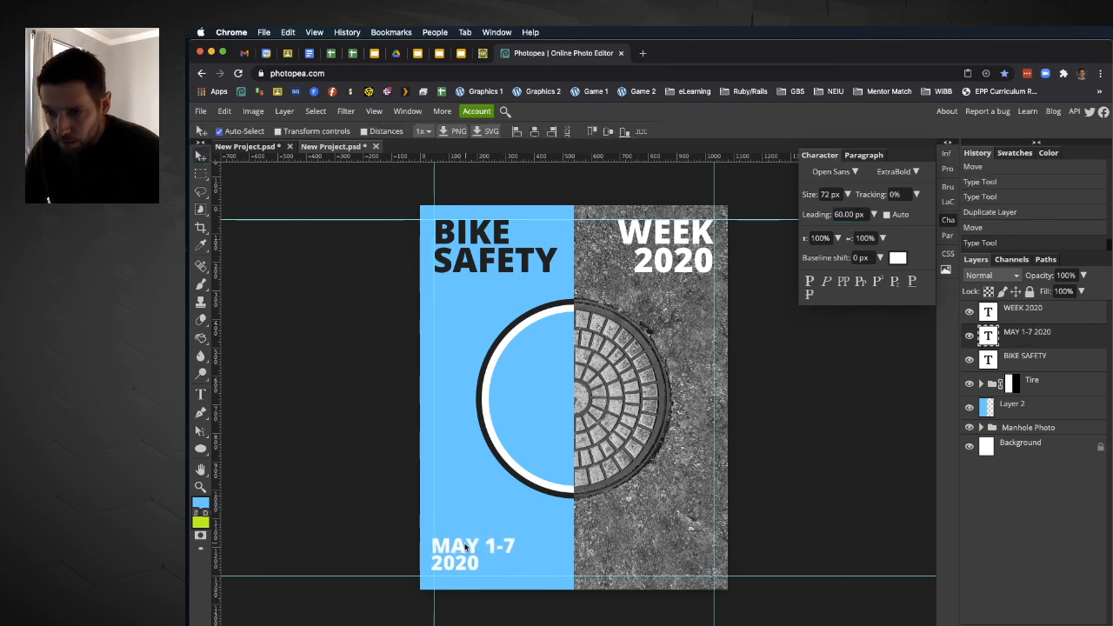
pyautogui.moveTo(469, 543); pyautogui.dragTo(470, 549)
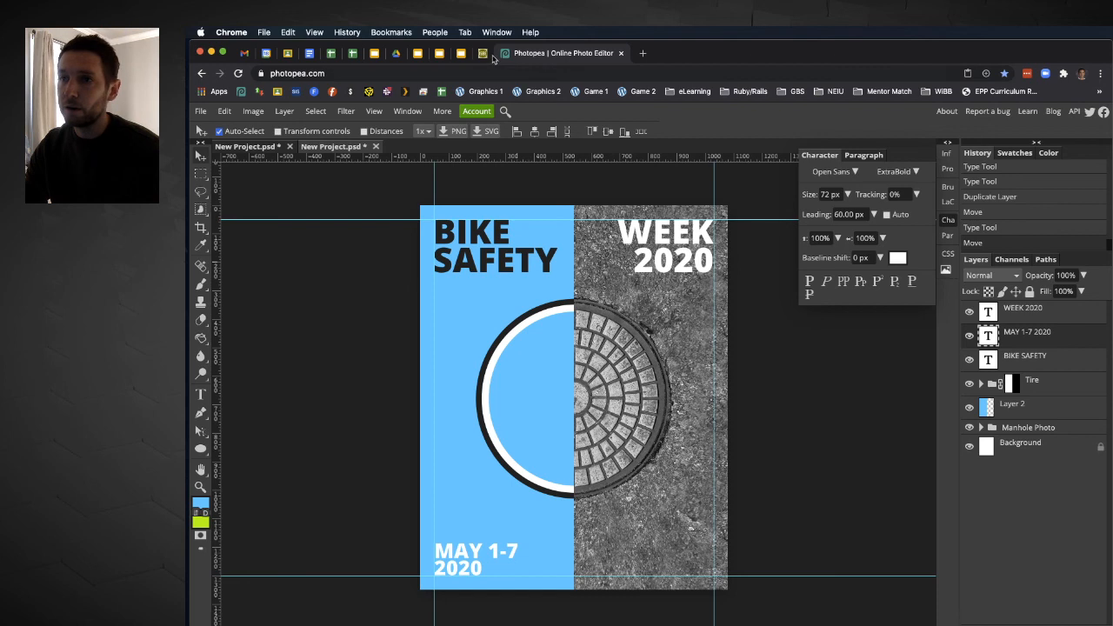
pyautogui.click(252, 146)
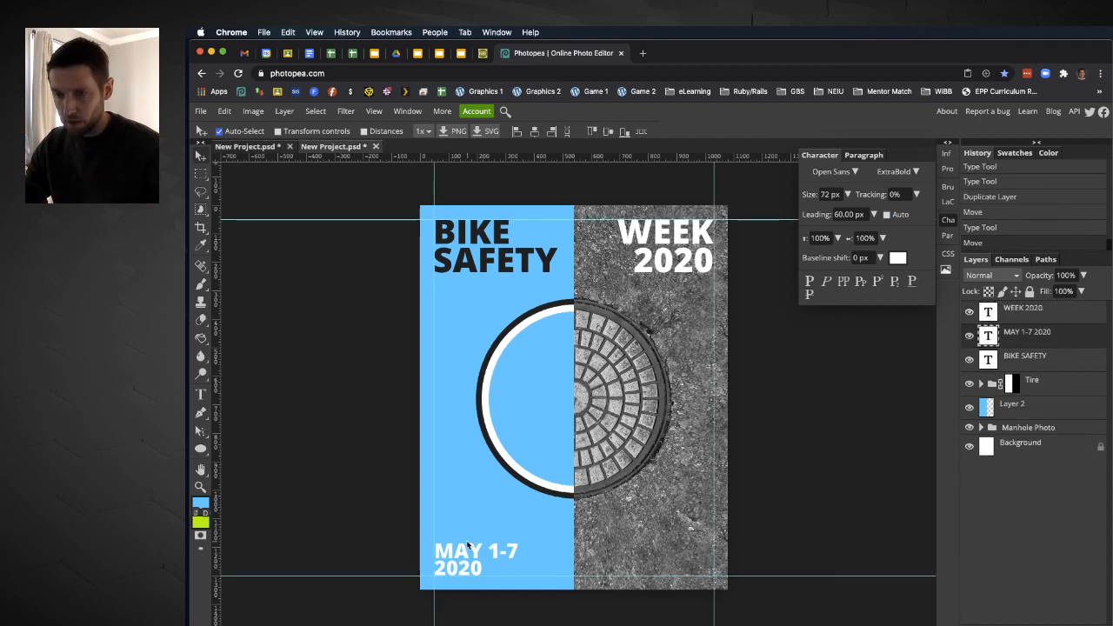
# Place a copy of the MAY 1-7 2020 text on the manhole half, right-aligned against the right and bottom guides.
pyautogui.moveTo(464, 553); pyautogui.dragTo(723, 542)
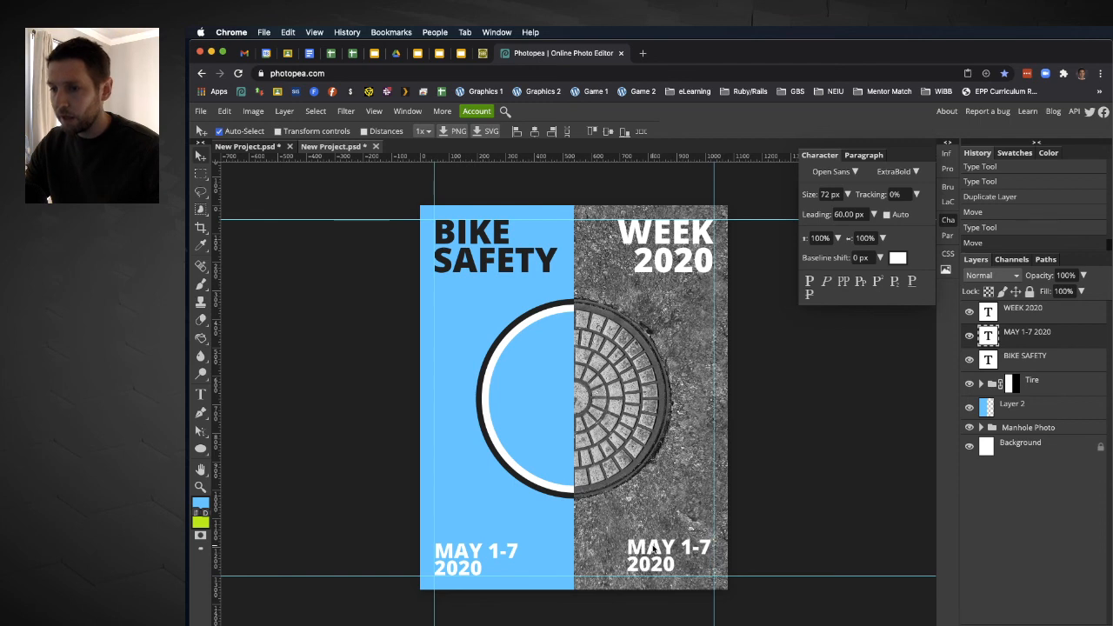
pyautogui.click(871, 158)
pyautogui.click(844, 173)
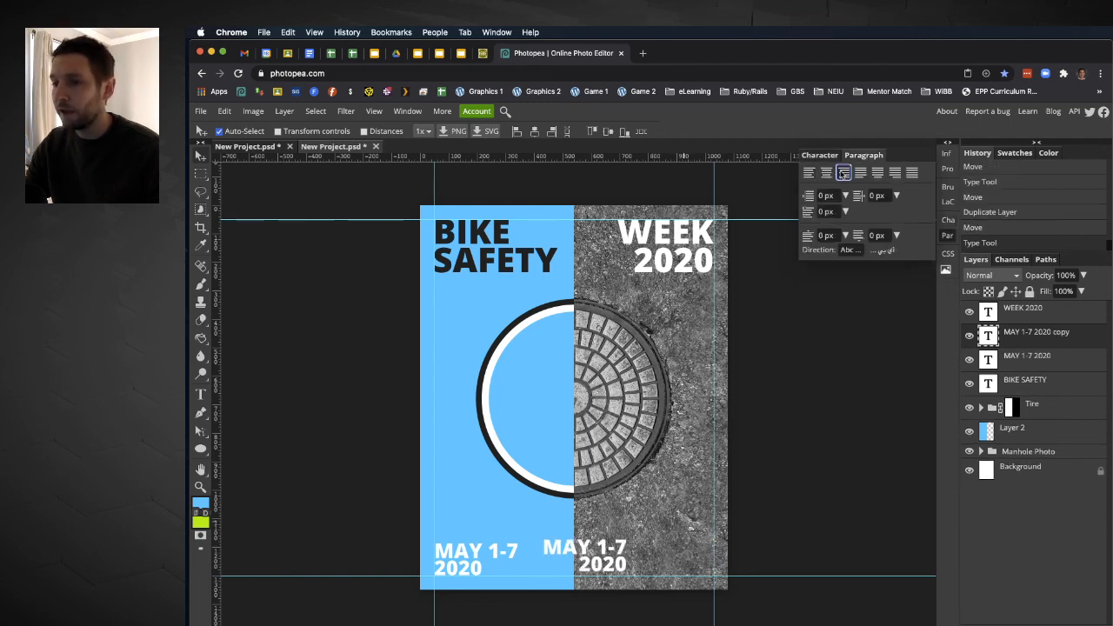
pyautogui.moveTo(610, 561); pyautogui.dragTo(699, 566)
# Set the copied text on the manhole half to automatic leading and a size of 32 px.
pyautogui.click(821, 156)
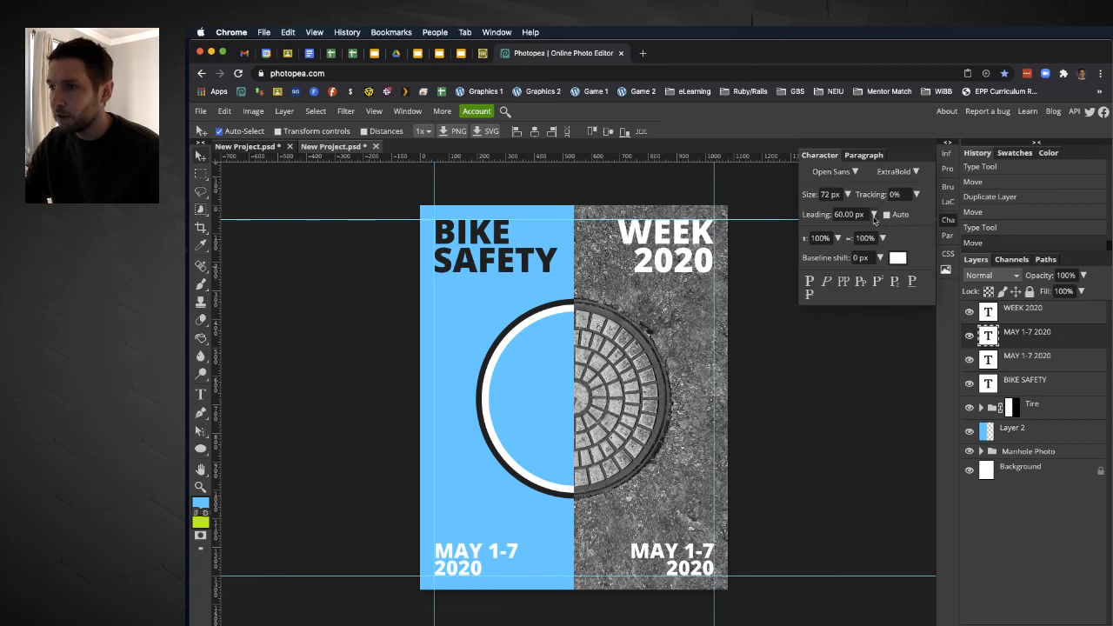
pyautogui.click(886, 214)
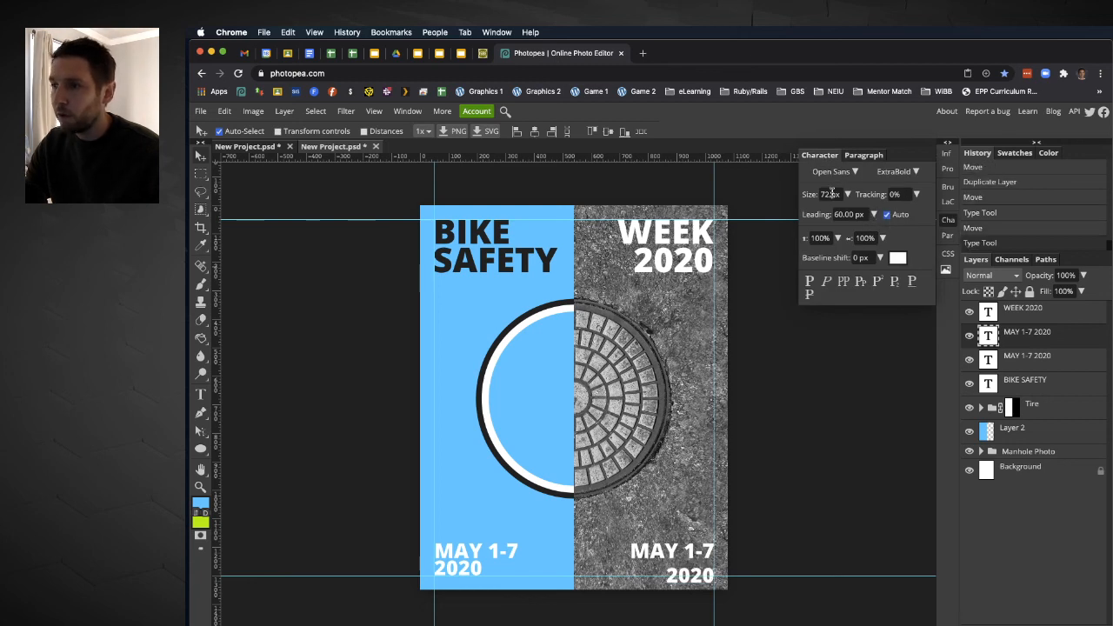
pyautogui.click(831, 194)
pyautogui.write('32')
pyautogui.press('Return')
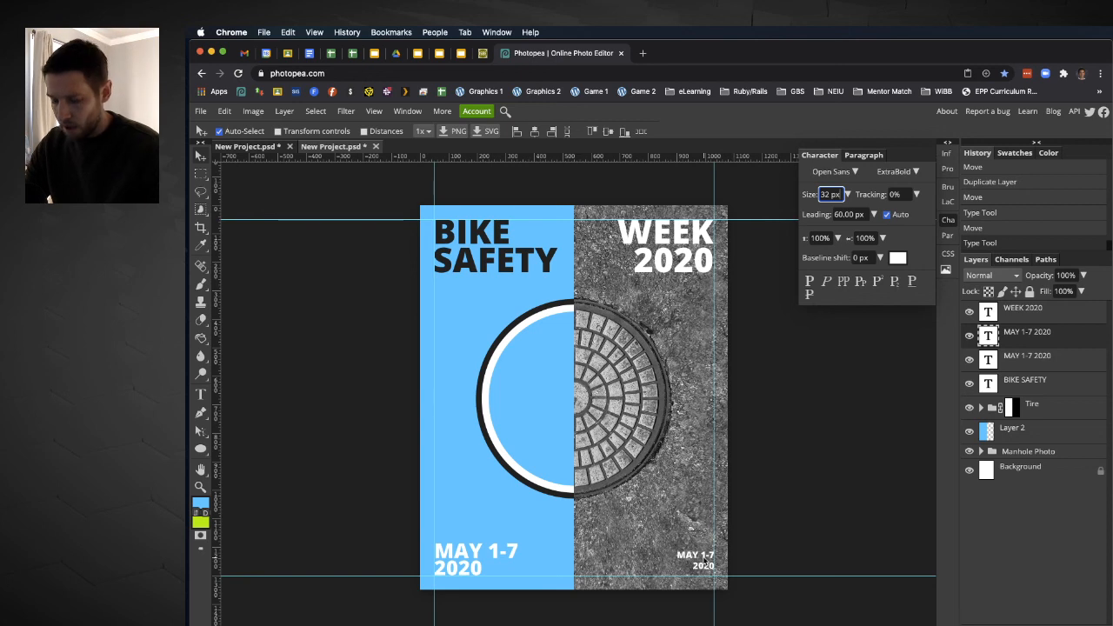
# Replace the copied text with "GLENBROOK SOUTH", "HIGH SCHOOL" and "OPEN TO THE PUBLIC" on three lines.
pyautogui.write('vt')
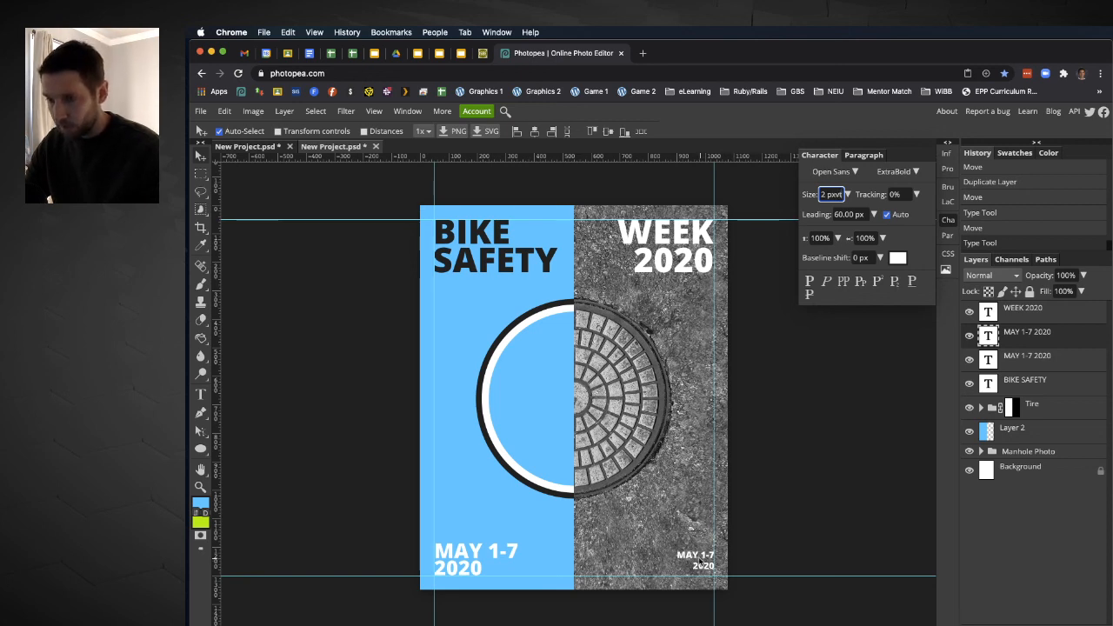
pyautogui.doubleClick(697, 559)
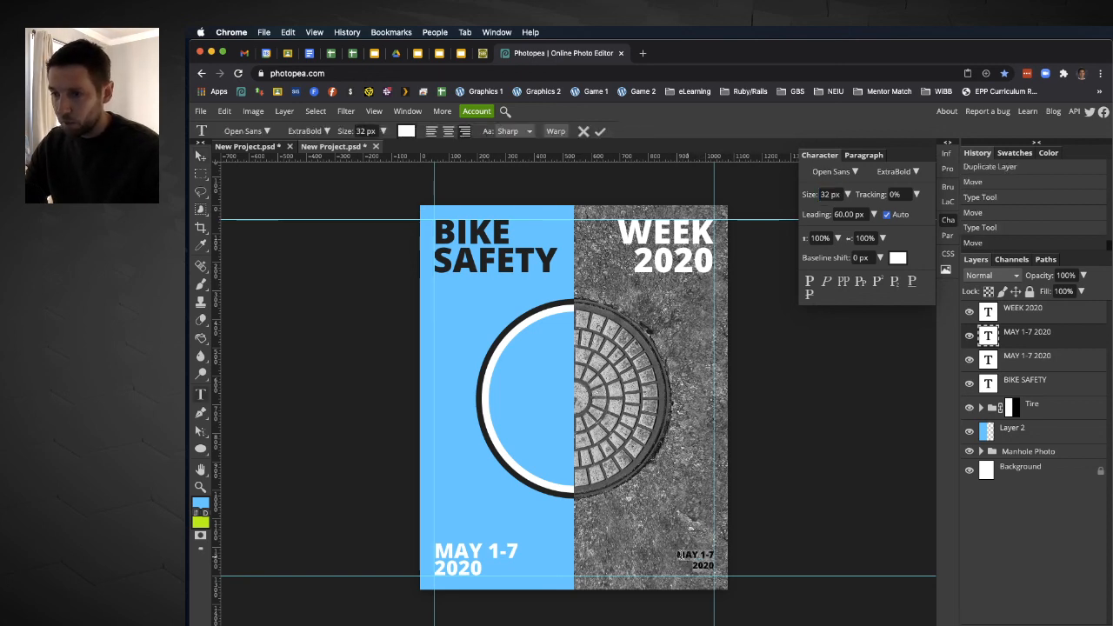
pyautogui.write('GLENBROOK')
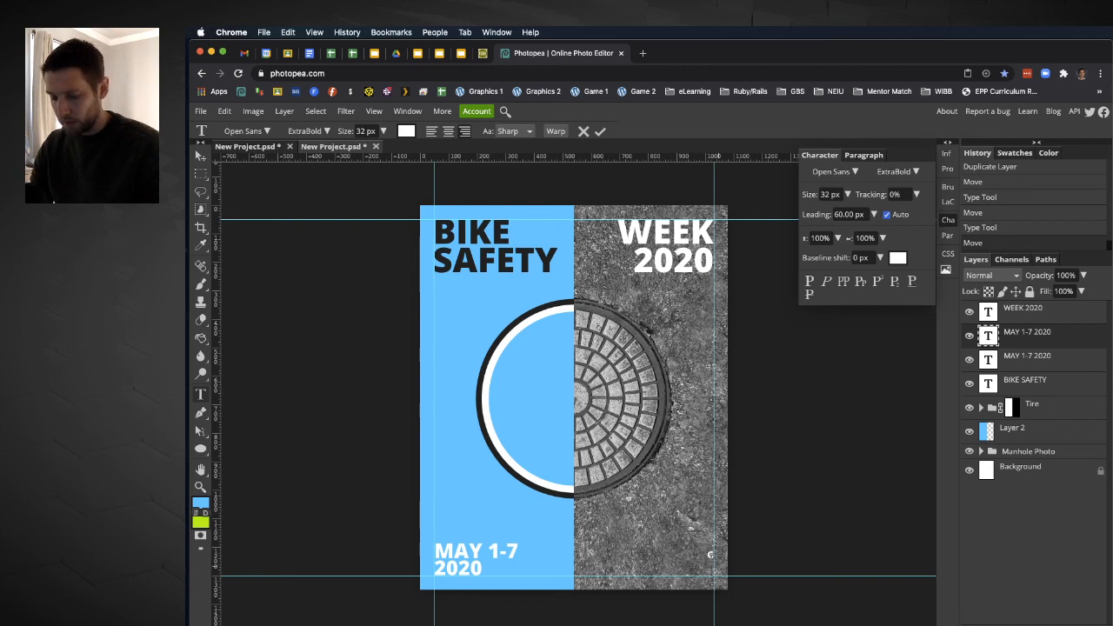
pyautogui.write(' S')
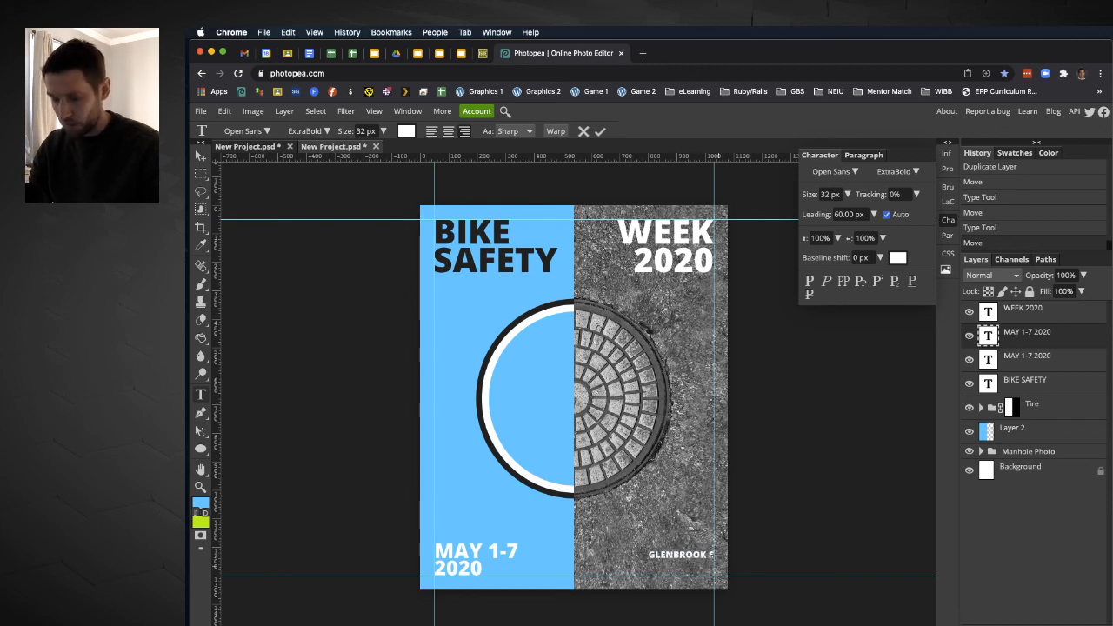
pyautogui.write('OUTH HI')
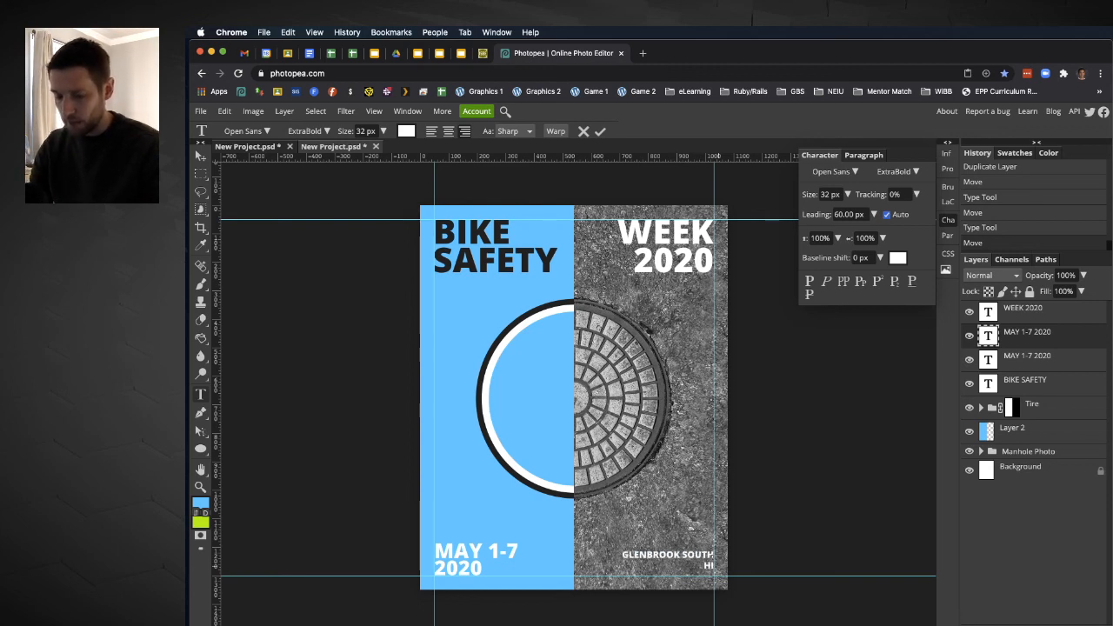
pyautogui.write('GH SC')
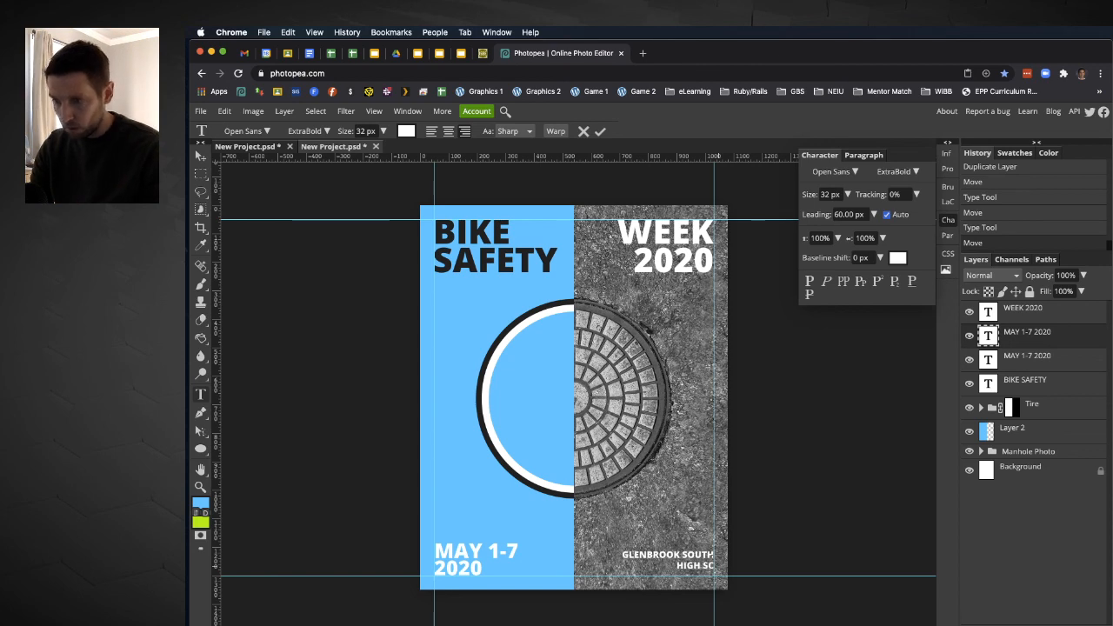
pyautogui.write('HOOL')
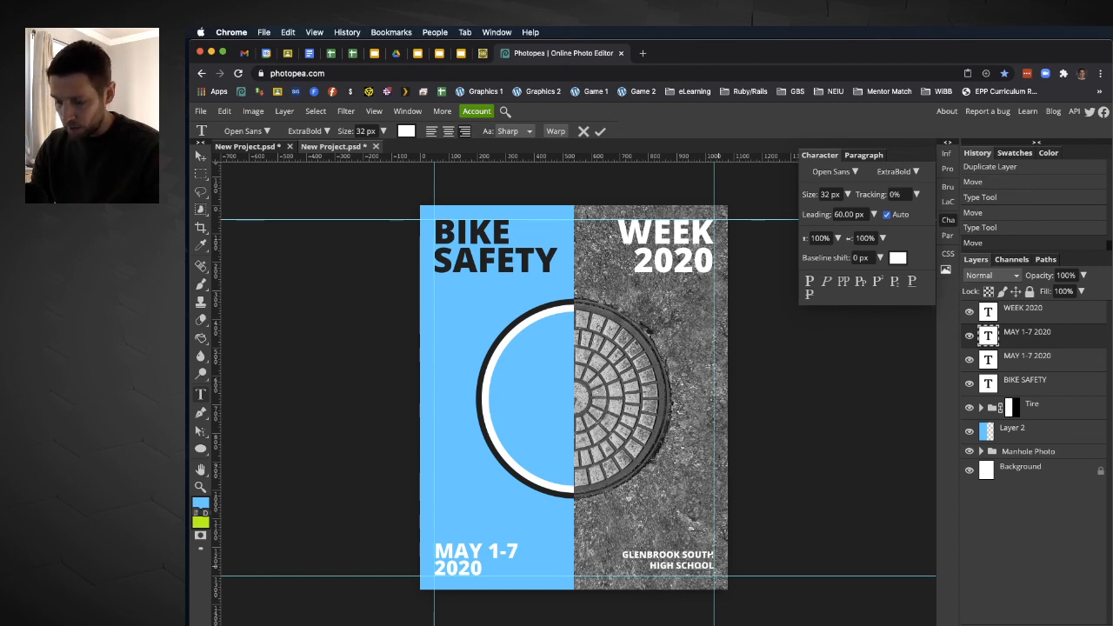
pyautogui.write('OPEN TO THE PU')
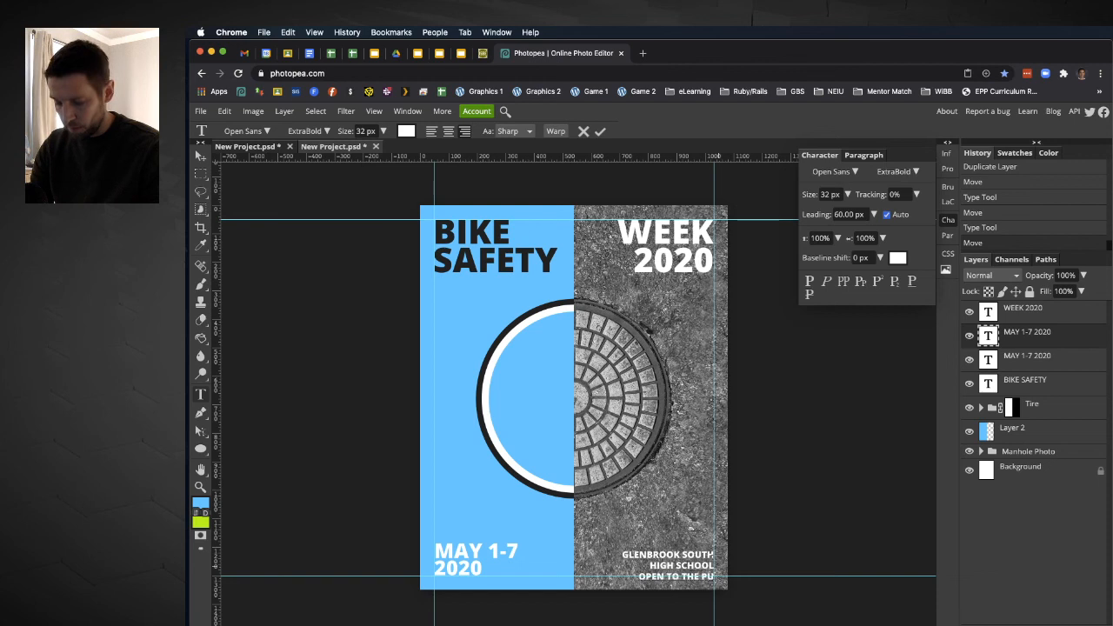
pyautogui.write('BLIC')
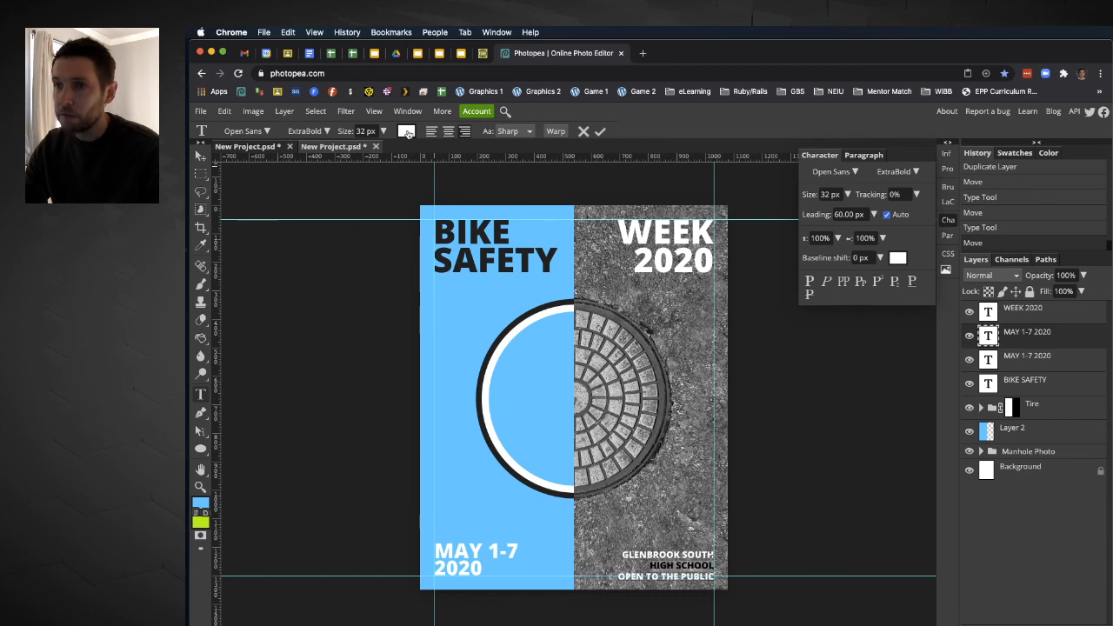
# Recolour the HIGH SCHOOL line to the poster's blue and move the three-line text block up onto the bottom guide.
pyautogui.click(901, 260)
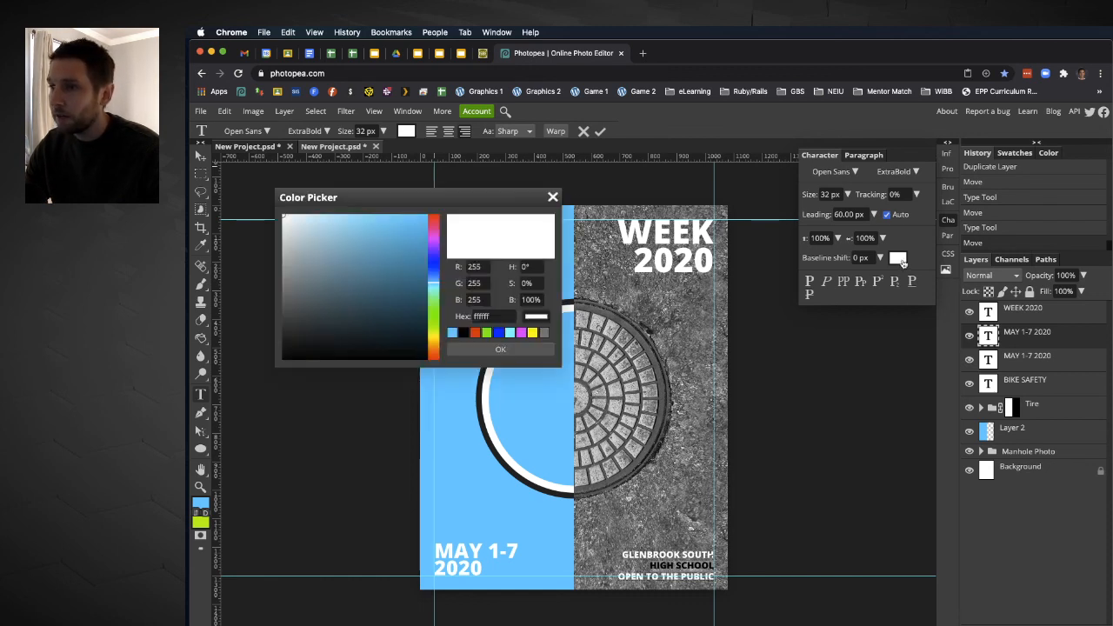
pyautogui.click(427, 212)
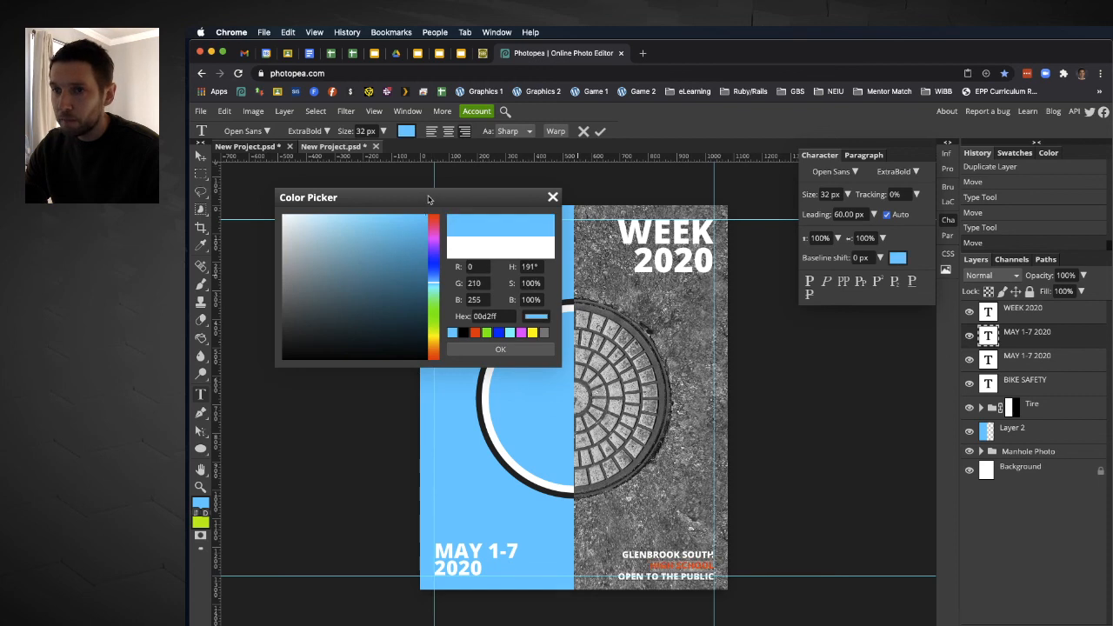
pyautogui.click(493, 348)
pyautogui.click(601, 132)
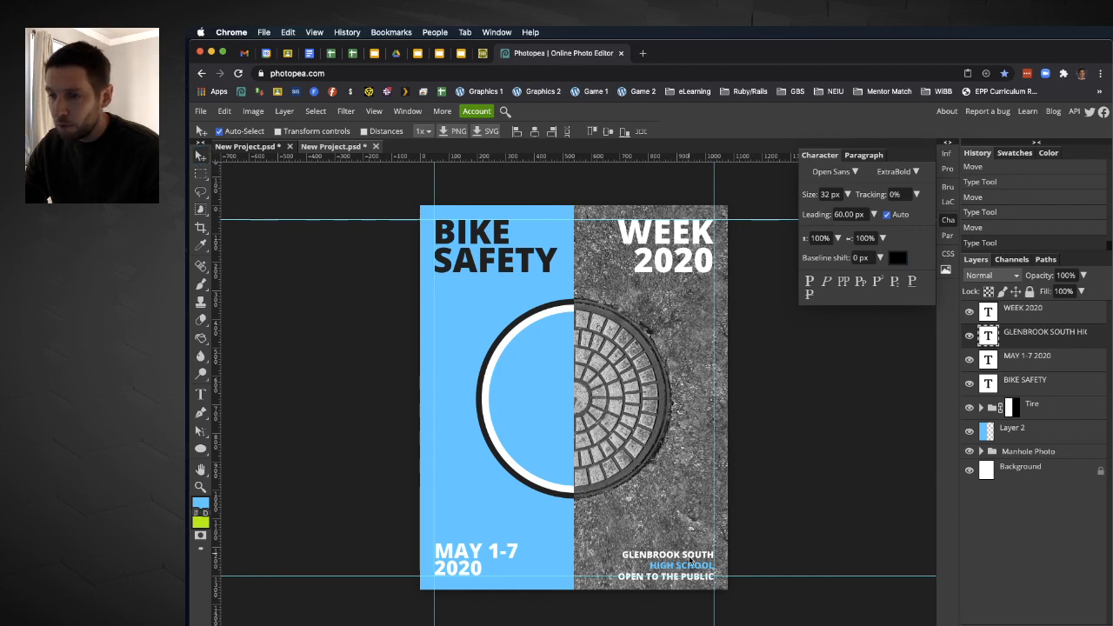
pyautogui.moveTo(691, 561); pyautogui.dragTo(691, 555)
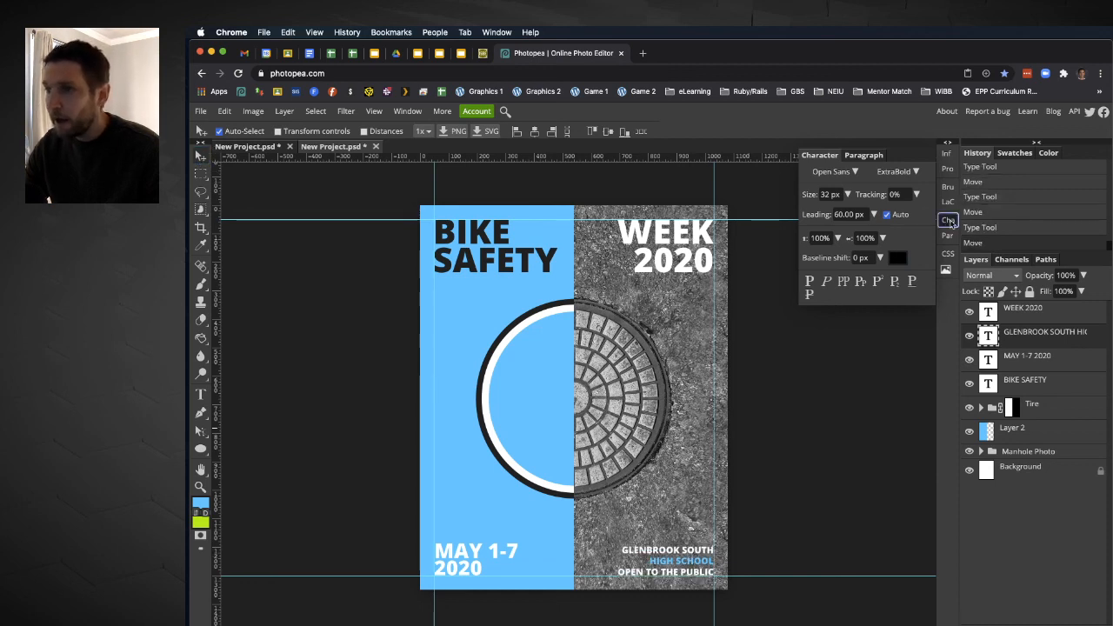
# Close the character settings and clear all guides from the poster.
pyautogui.click(947, 220)
pyautogui.click(375, 111)
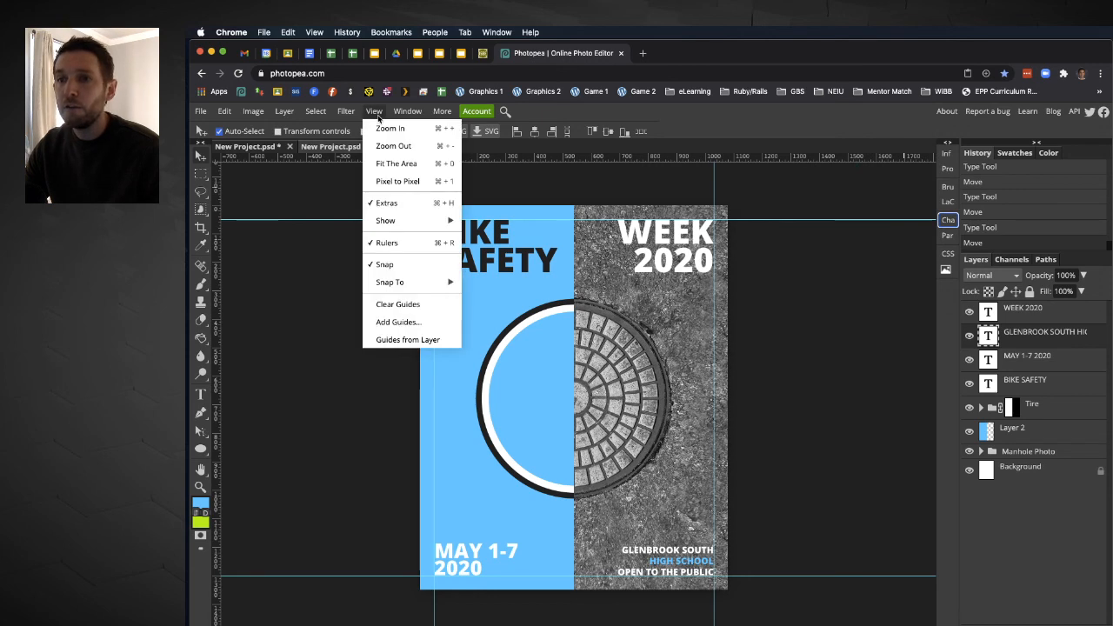
pyautogui.click(417, 306)
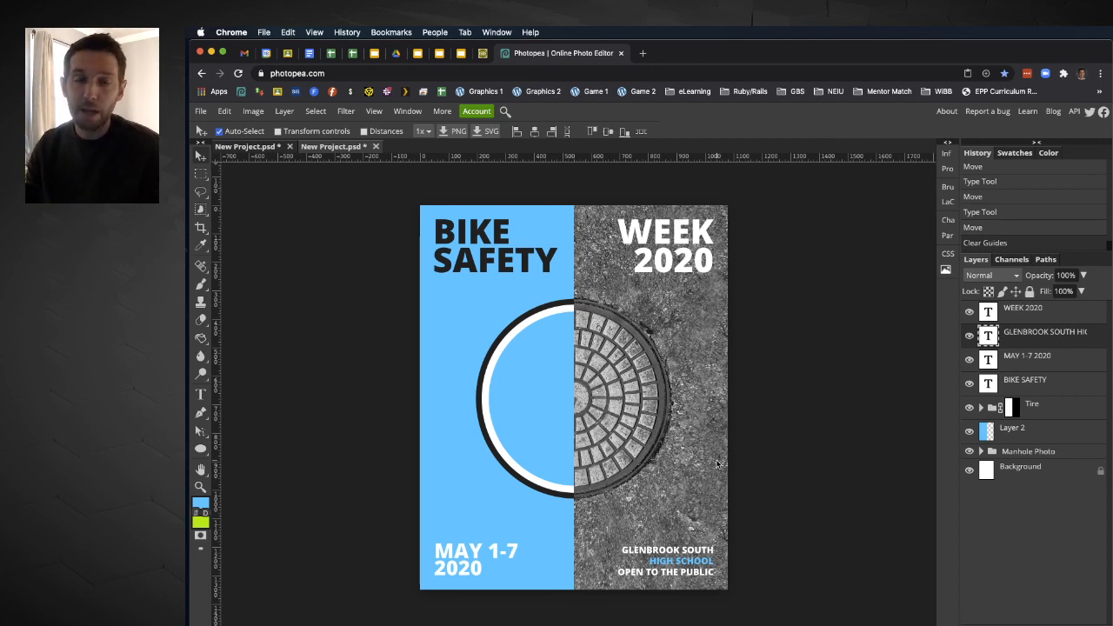
# Export the finished poster as a JPG.
pyautogui.click(200, 112)
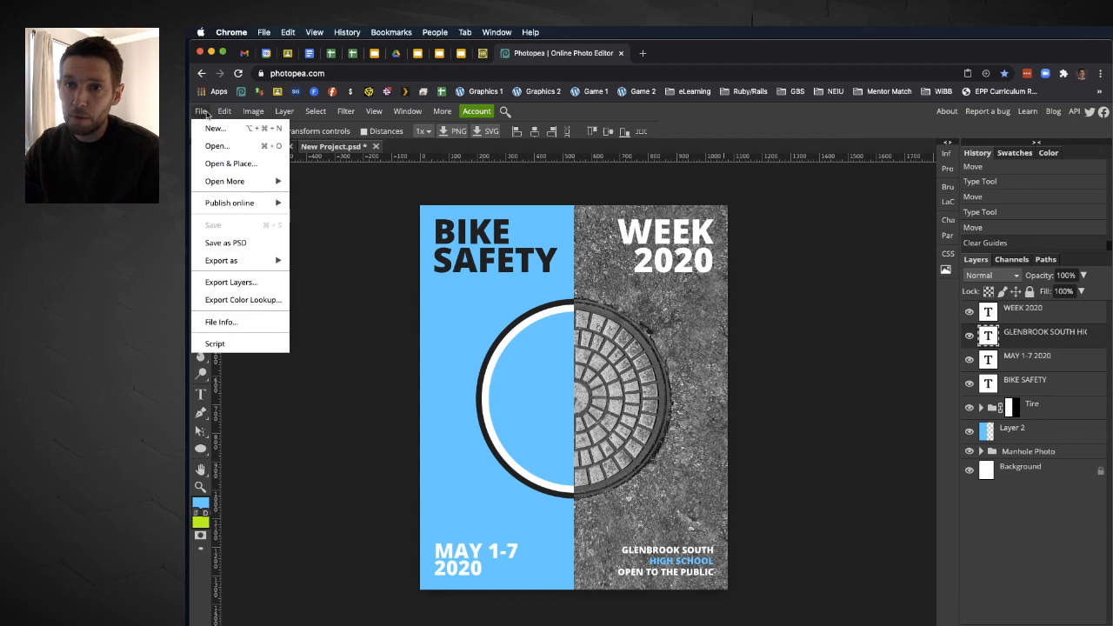
pyautogui.moveTo(268, 264)
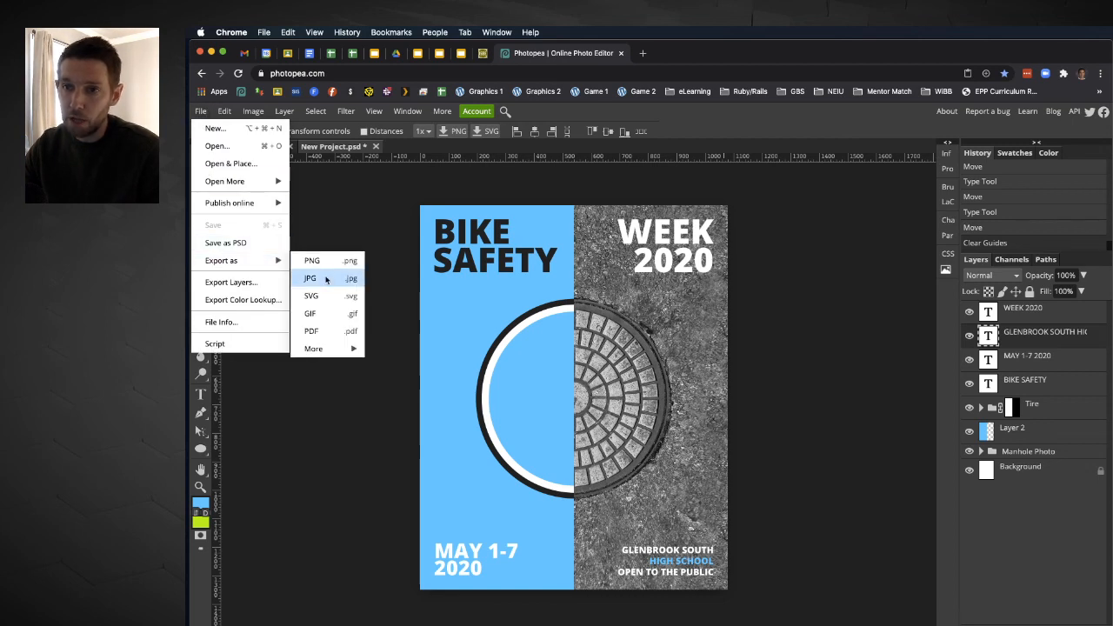